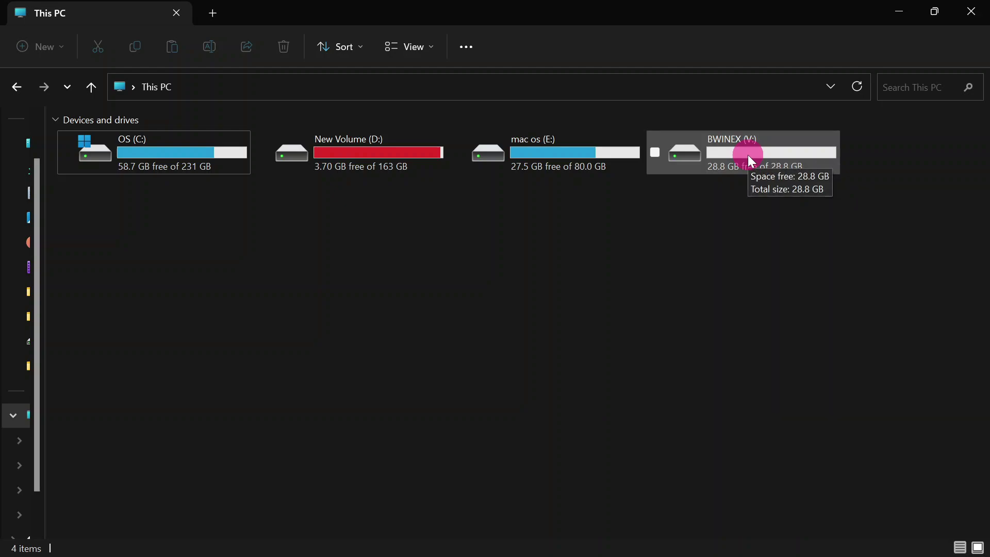
Deselect the BWINEX (V:) drive and minimize the This PC window.
left_click(763, 247)
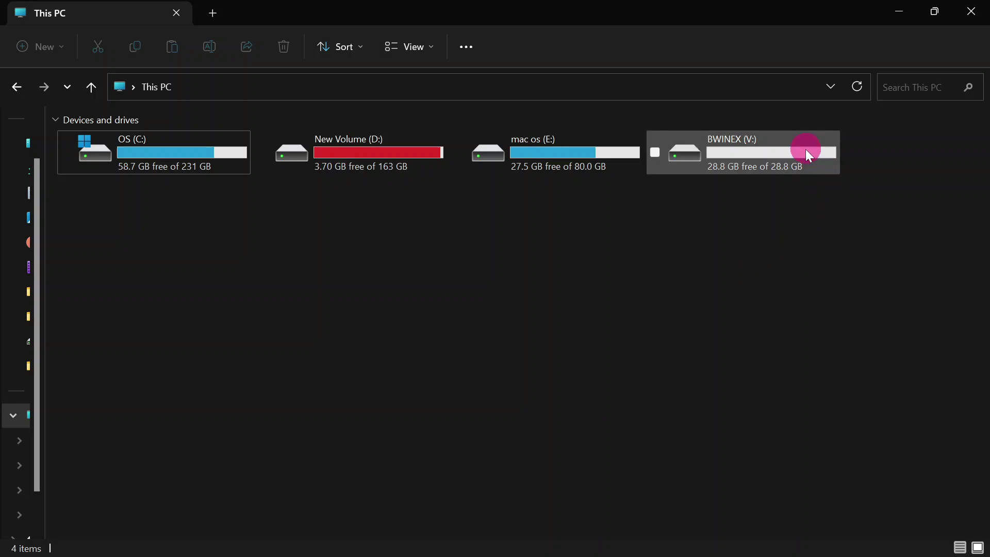
left_click(897, 10)
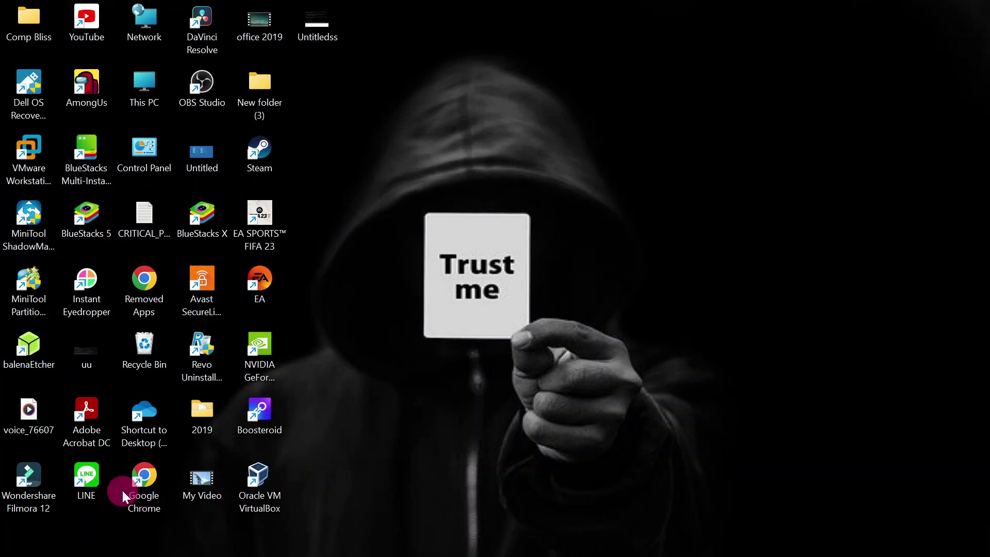
Launch Chrome, search Google for 'dell home', and scroll through the Dell results.
double_click(139, 480)
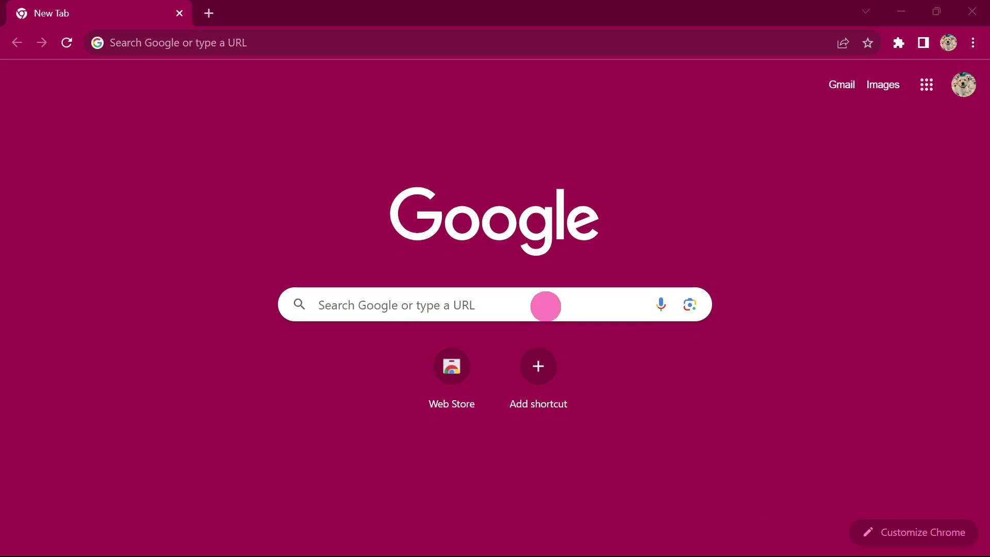
left_click(545, 306)
type("dell")
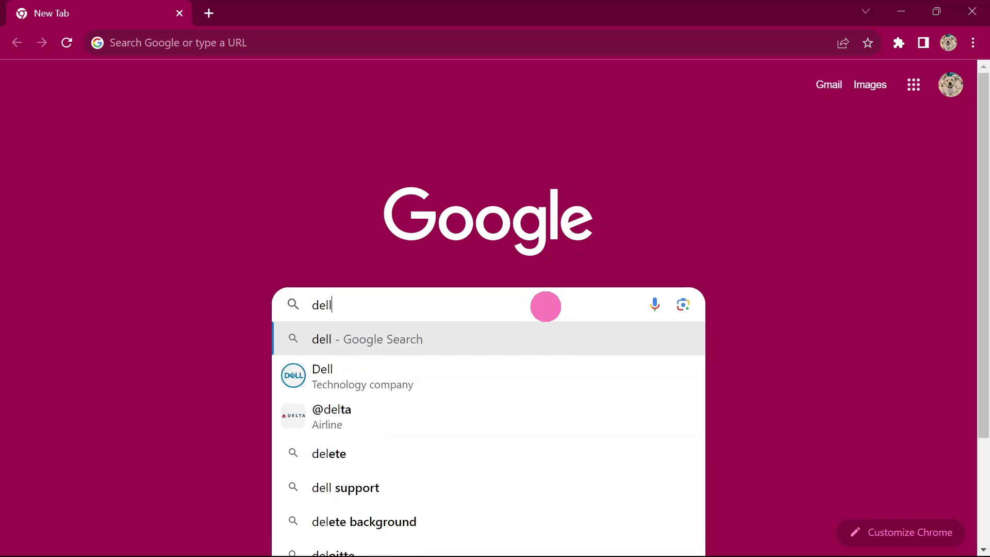
type(" home")
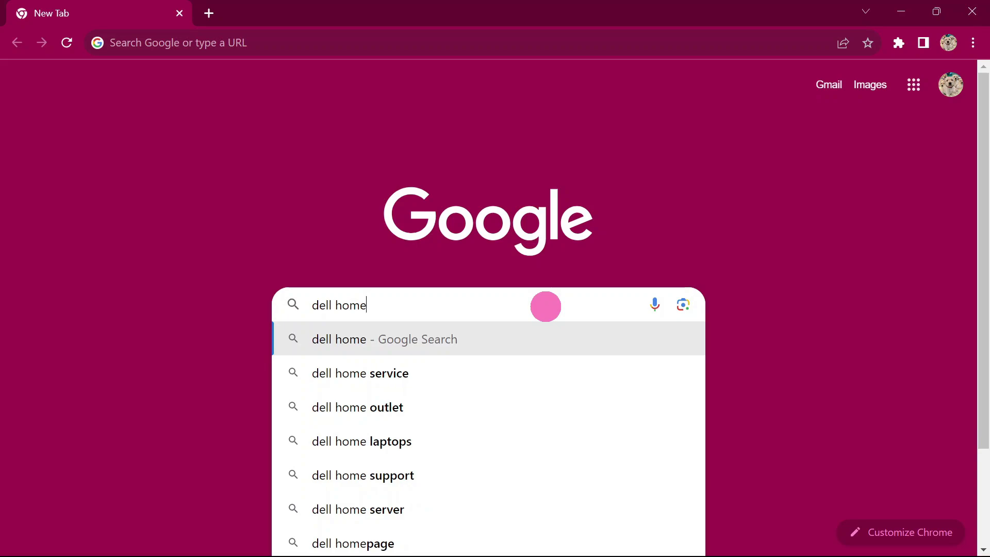
left_click(449, 342)
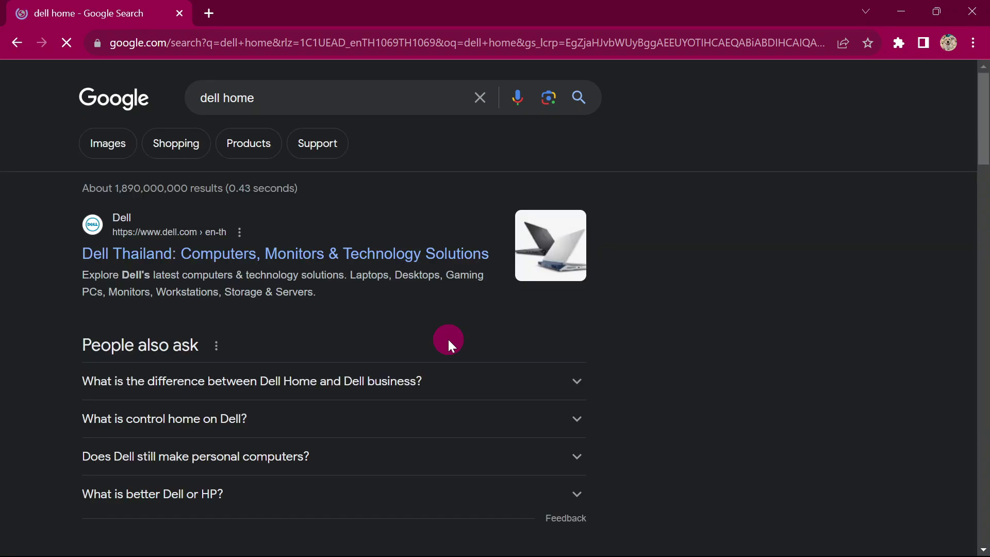
scroll(237, 284, "down", 1)
scroll(157, 273, "down", 5)
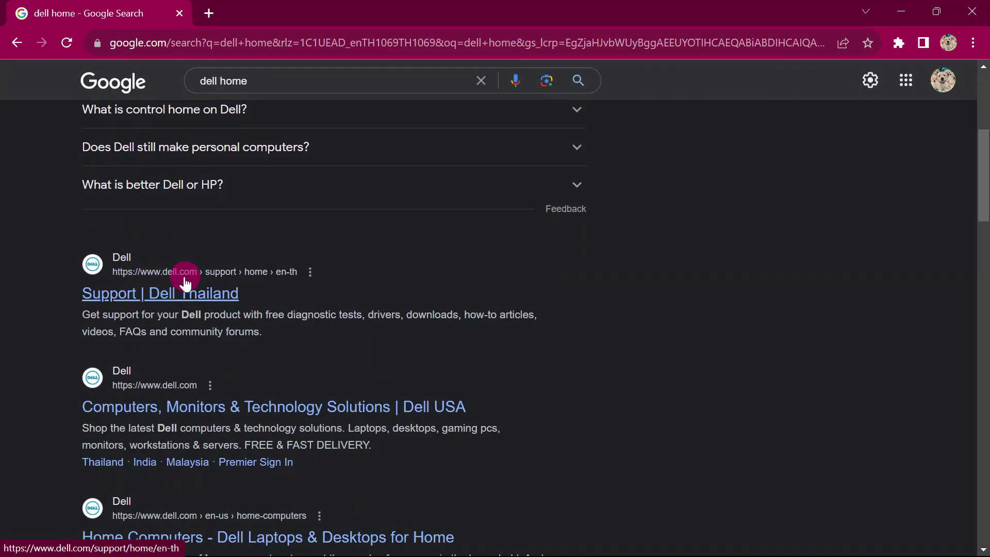
scroll(214, 286, "down", 3)
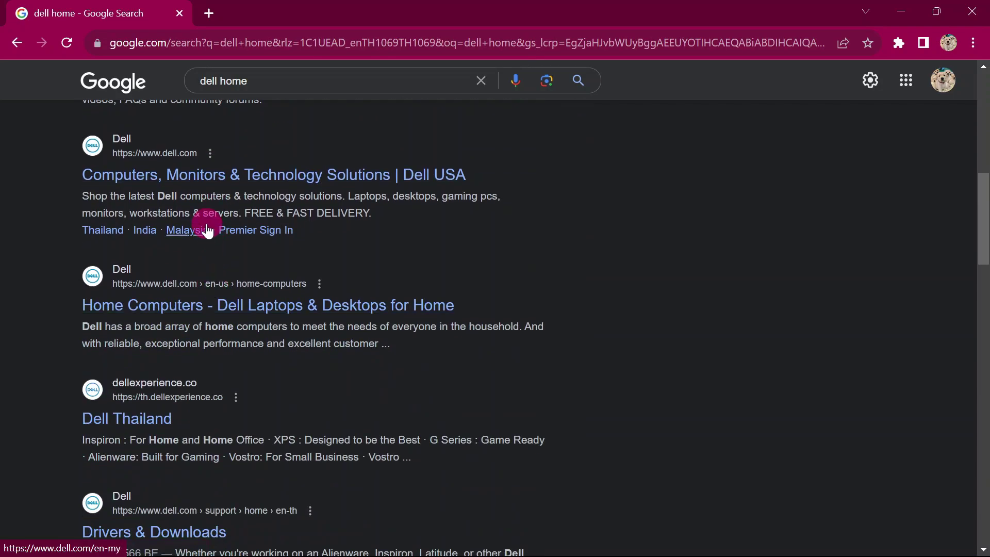
scroll(170, 247, "up", 1)
Open Dell's main website from the results and scroll its home page.
left_click(196, 256)
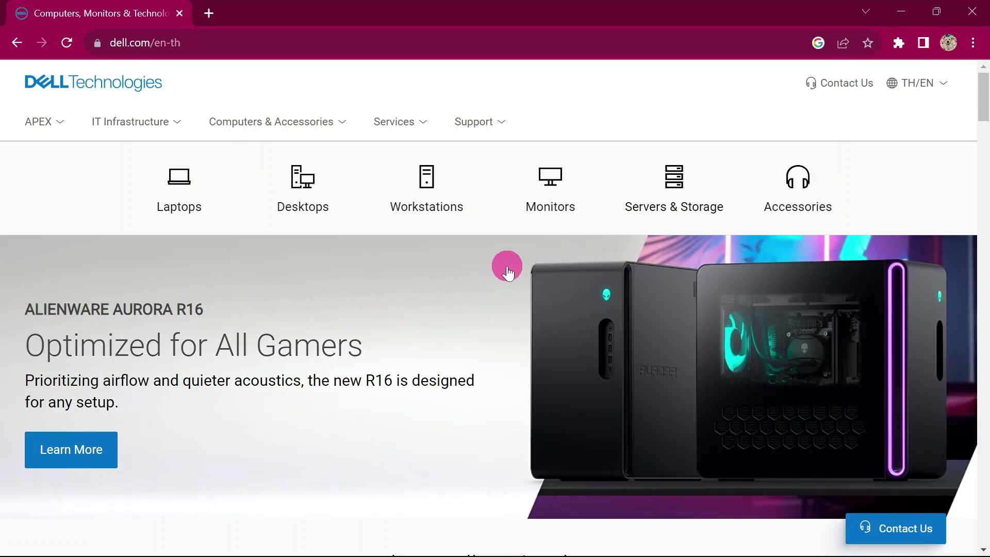
scroll(507, 268, "down", 5)
scroll(505, 273, "down", 3)
scroll(488, 273, "up", 8)
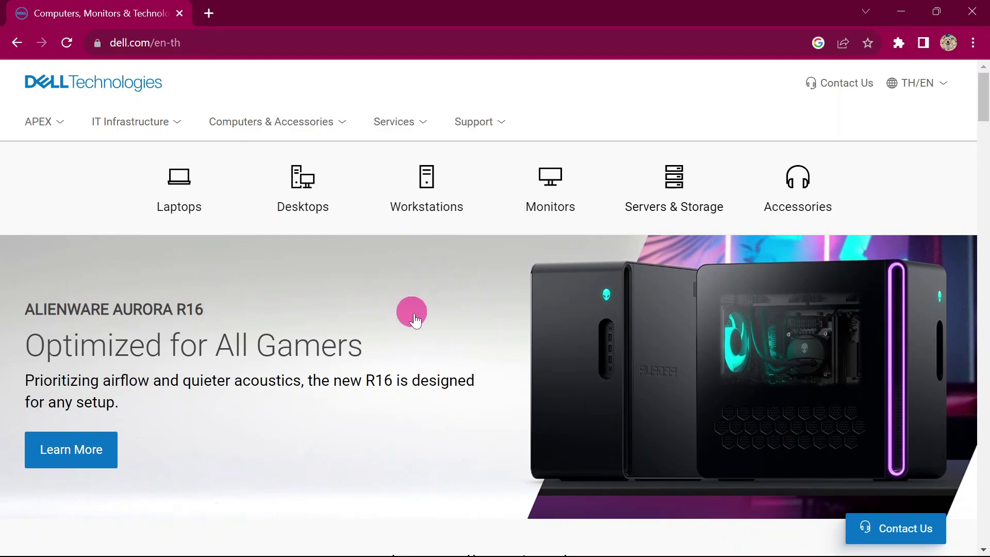
Browse the IT Infrastructure, APEX and Services menus, then bring up the Support dropdown.
left_click(119, 119)
left_click(41, 121)
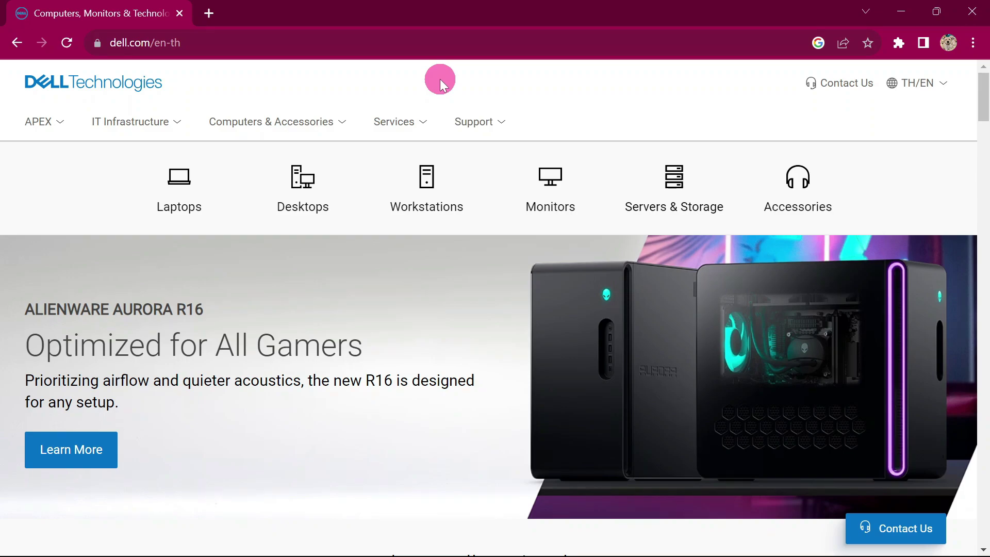
left_click(429, 118)
mouse_move(482, 123)
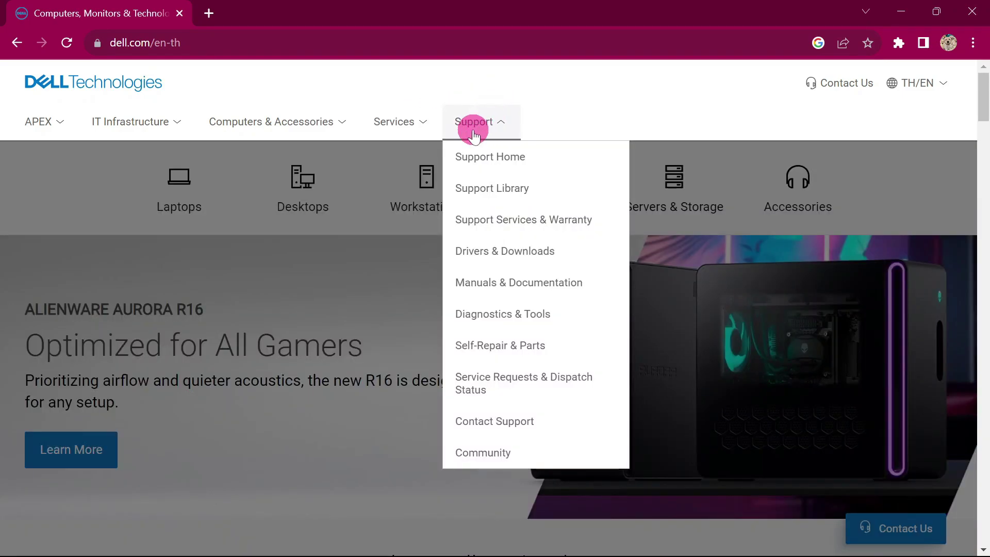
Go to Support Home and search Dell Support for 'osiso'.
left_click(488, 160)
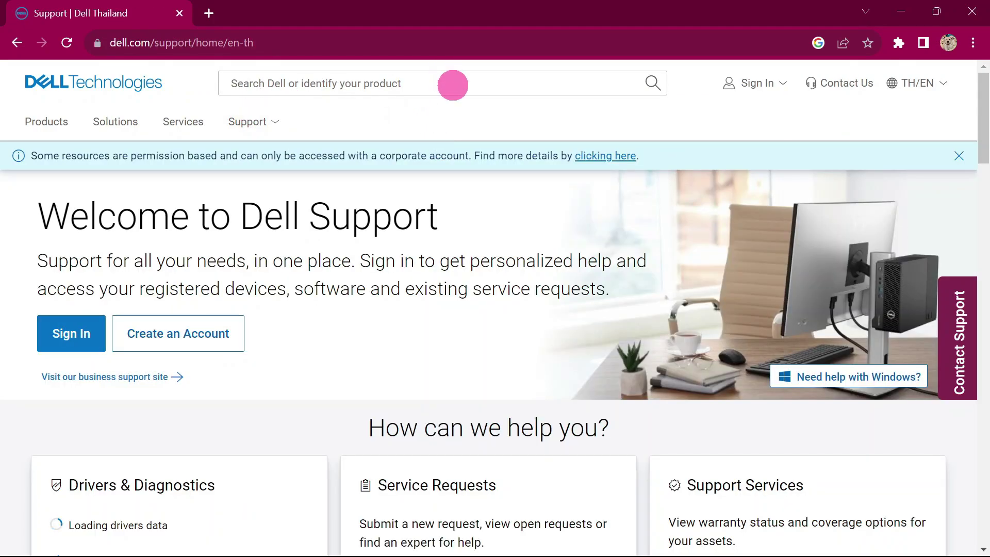
left_click(453, 84)
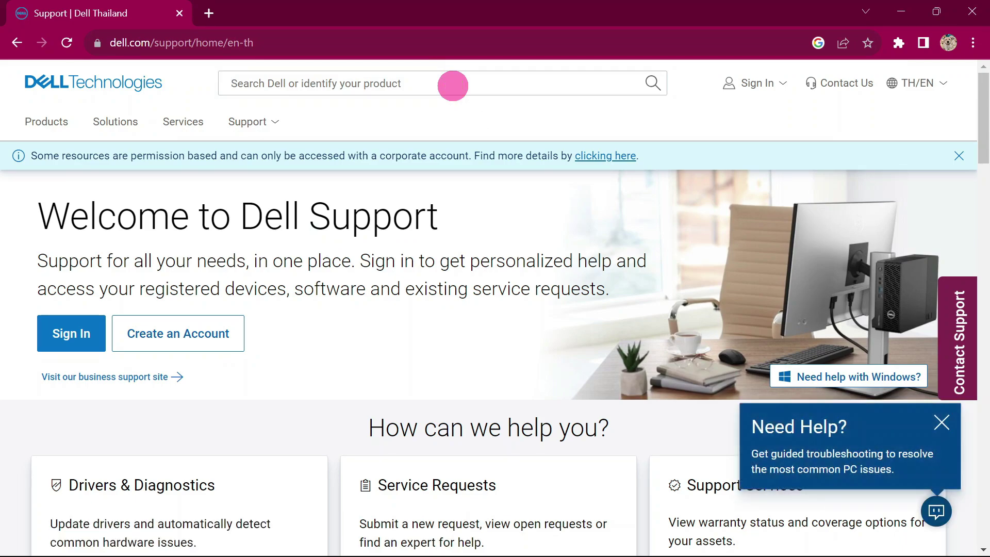
left_click(434, 81)
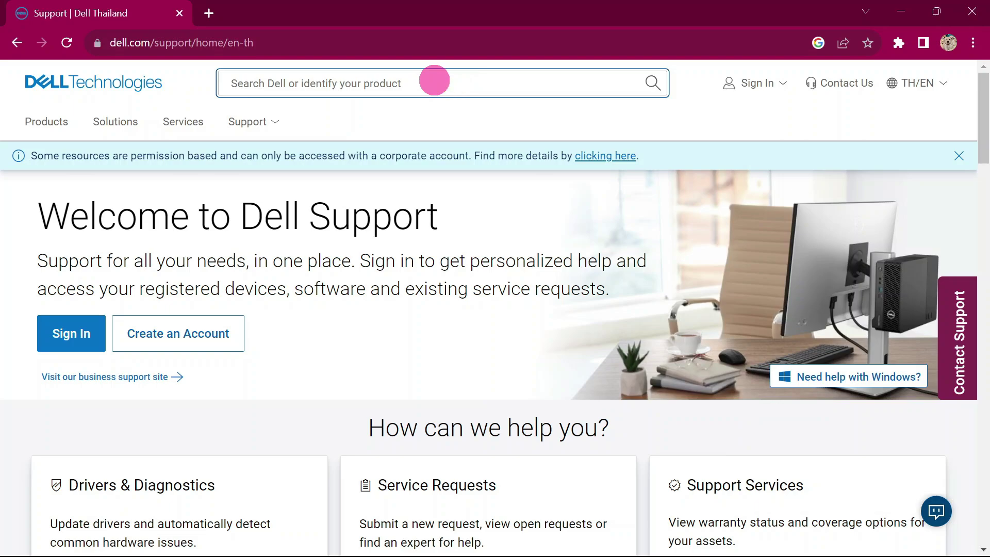
type("osiso")
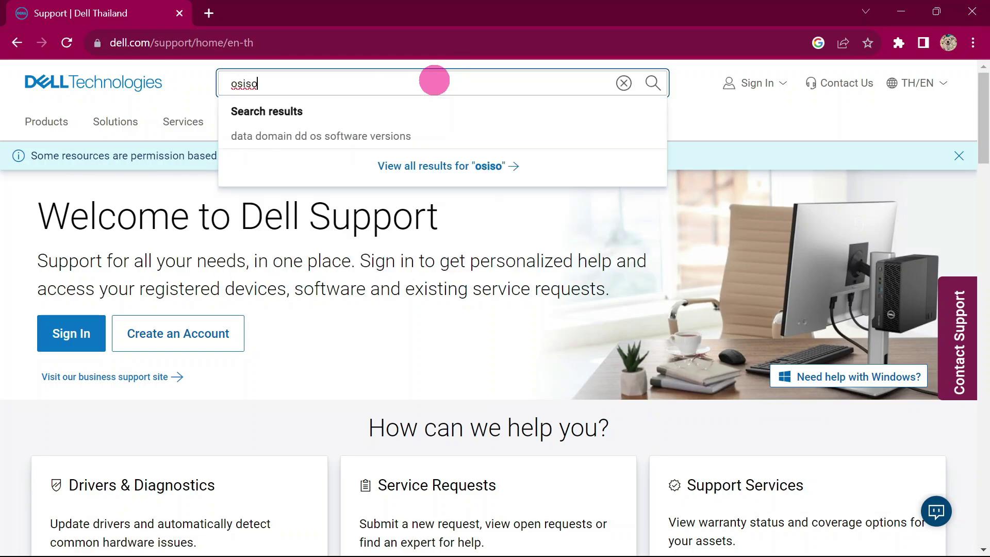
key("Return")
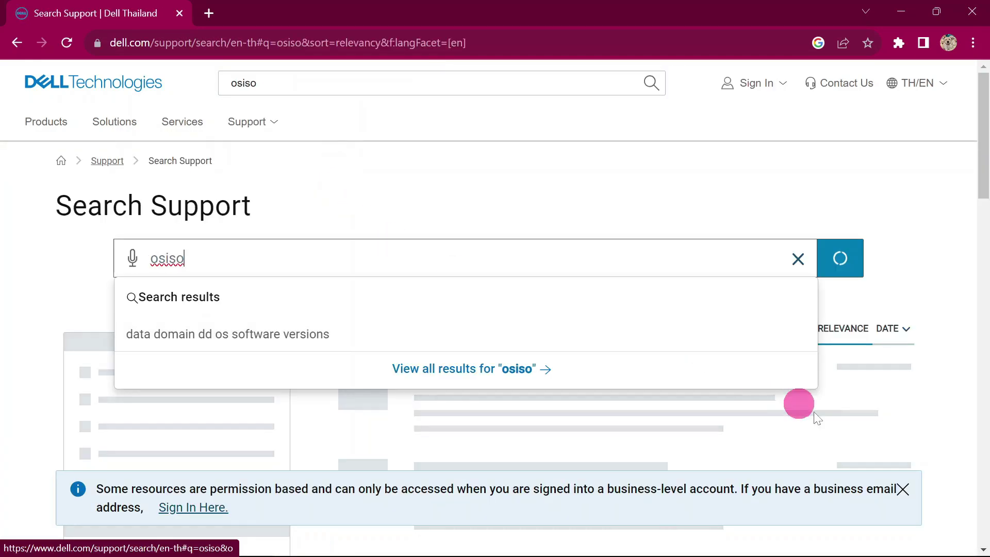
Dismiss the business sign-in notice and reveal both Windows recovery images' driver IDs.
left_click(903, 491)
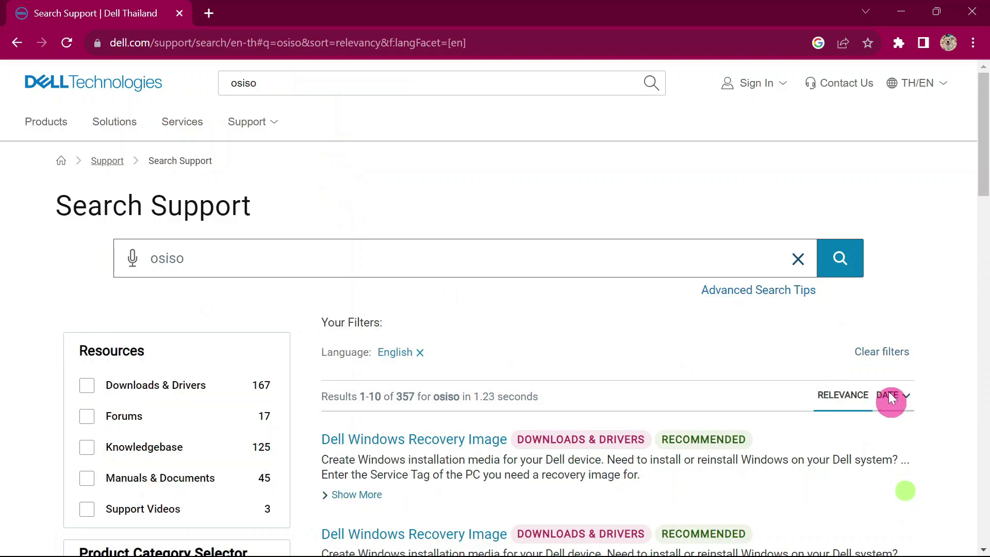
scroll(539, 293, "down", 2)
scroll(540, 293, "down", 3)
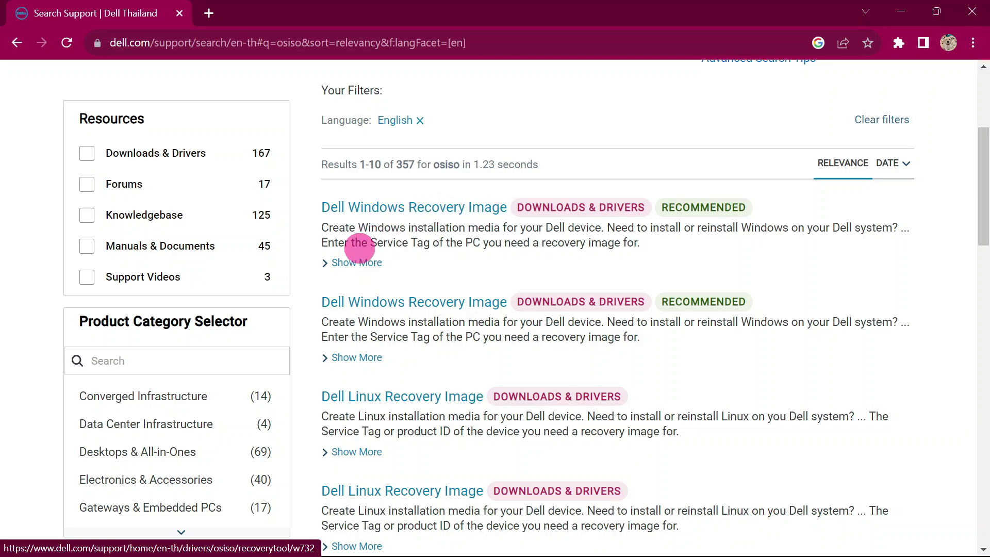
left_click(361, 263)
left_click(354, 384)
scroll(435, 324, "down", 4)
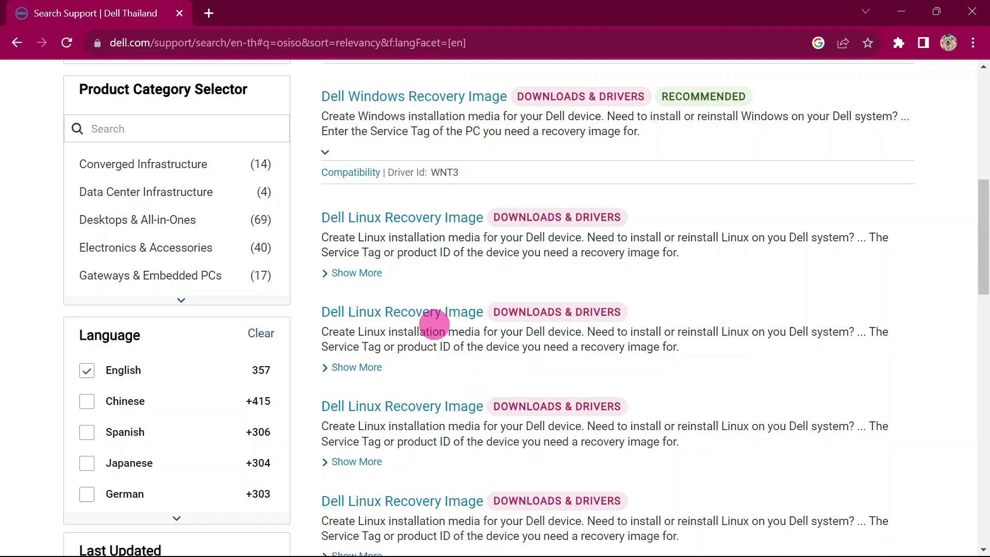
scroll(435, 325, "up", 4)
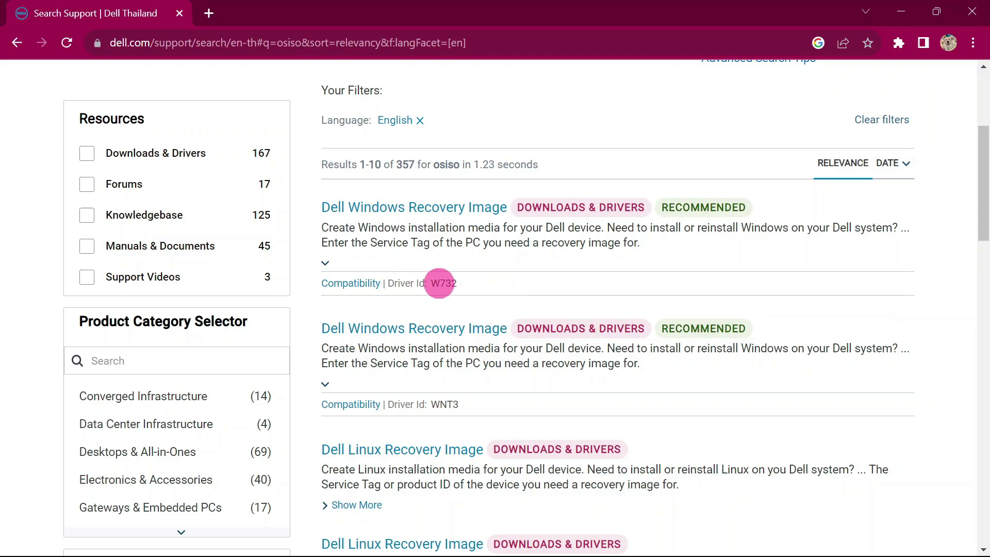
Select the WNT3 driver ID and the first Linux recovery image's XI35 driver ID.
double_click(442, 404)
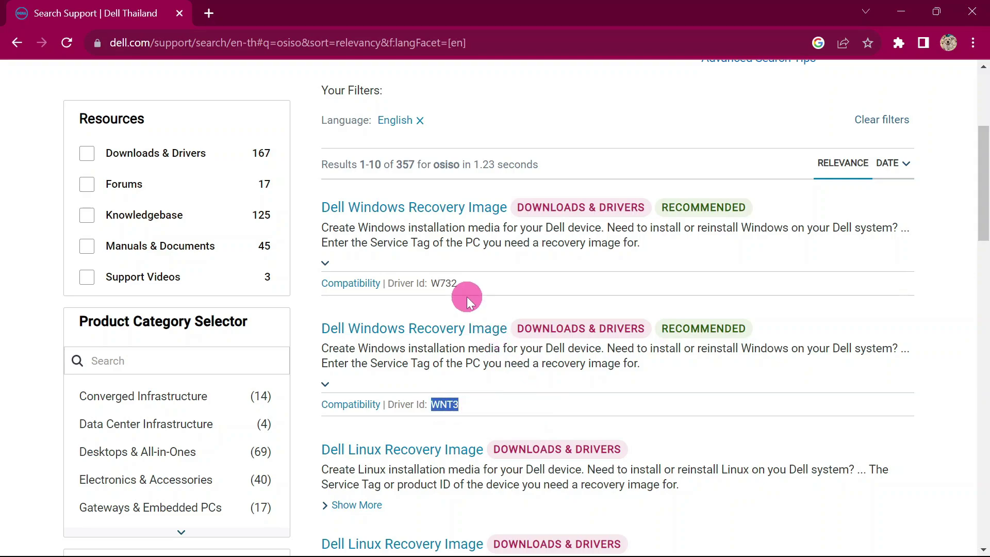
scroll(465, 295, "down", 3)
left_click(378, 355)
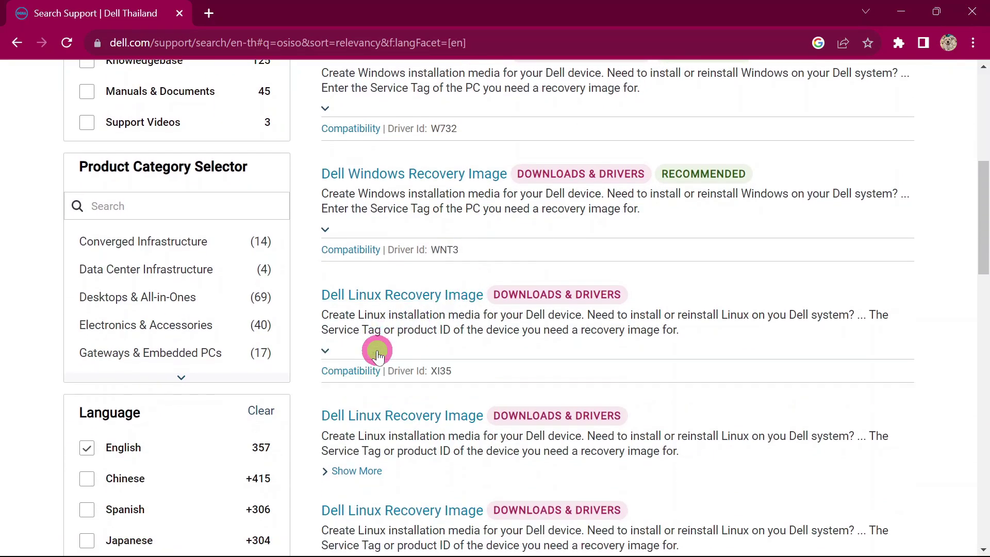
double_click(430, 371)
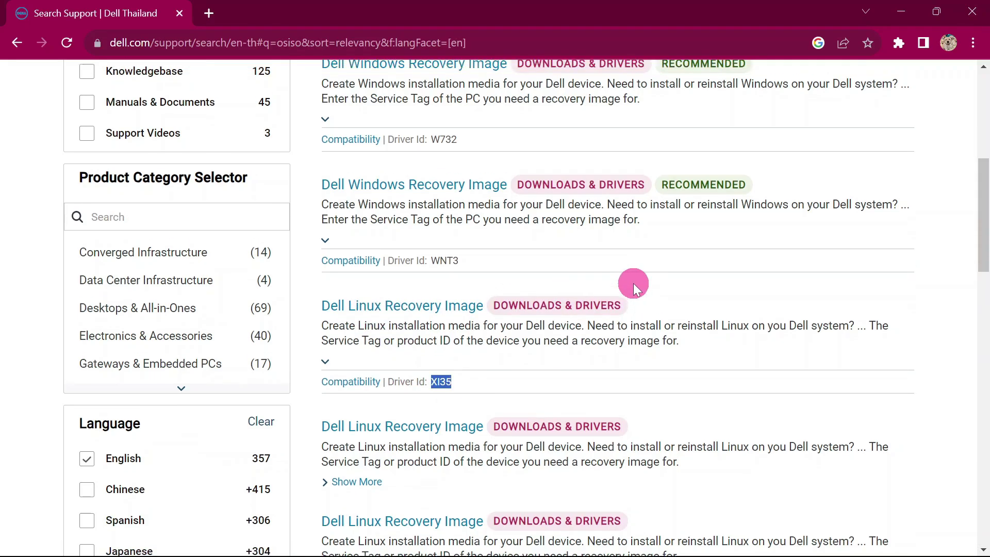
scroll(633, 283, "up", 3)
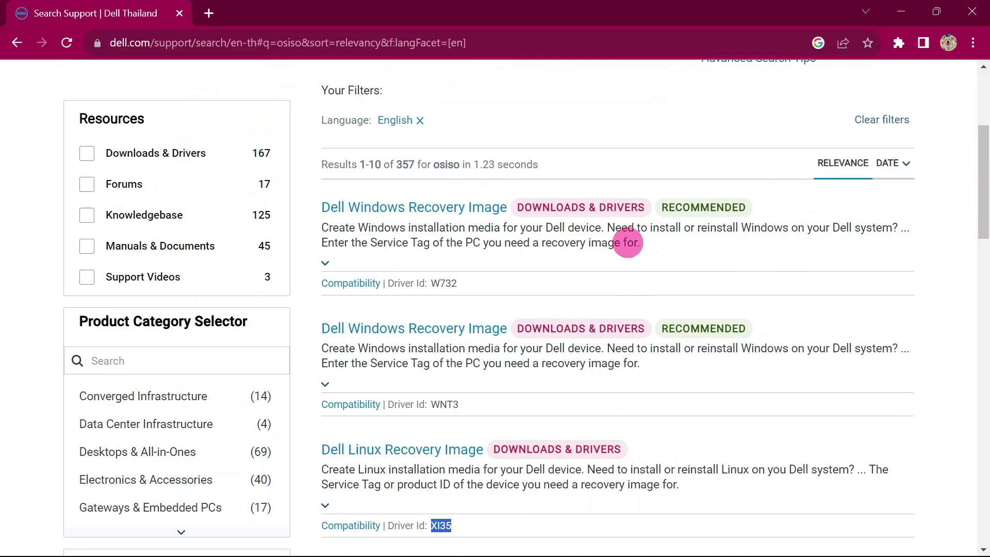
Open the first Dell Windows Recovery Image result and scroll through the Reinstall Microsoft Windows page.
left_click(477, 209)
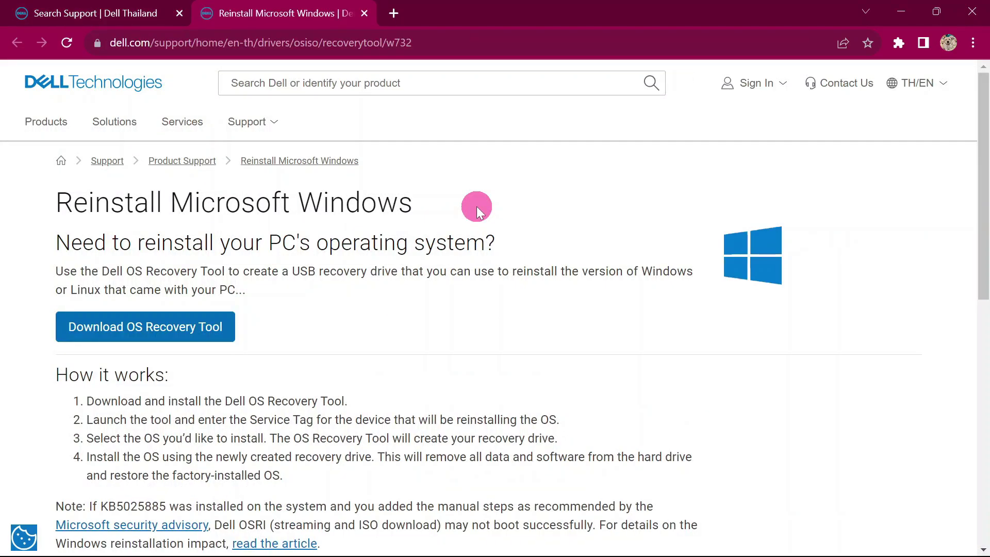
scroll(309, 195, "down", 1)
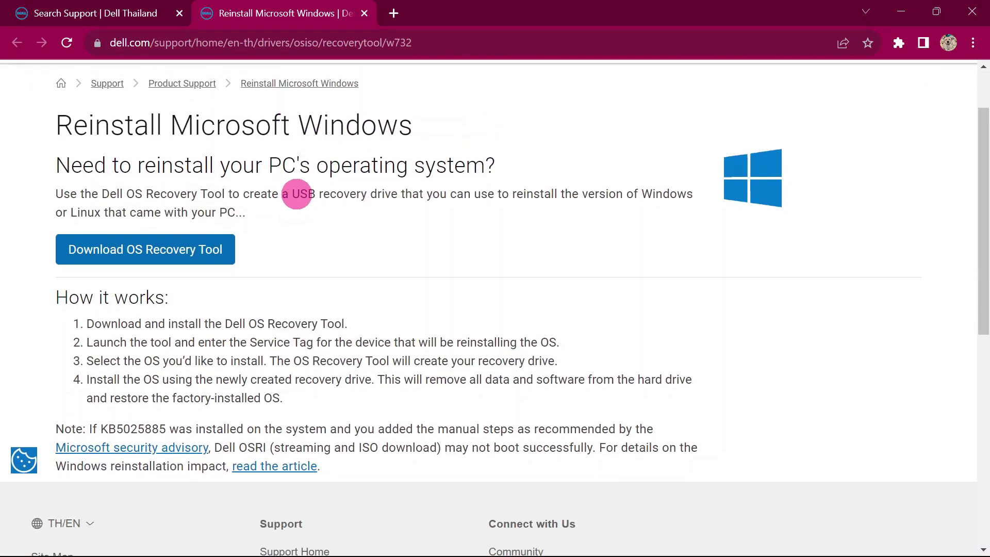
scroll(331, 230, "up", 1)
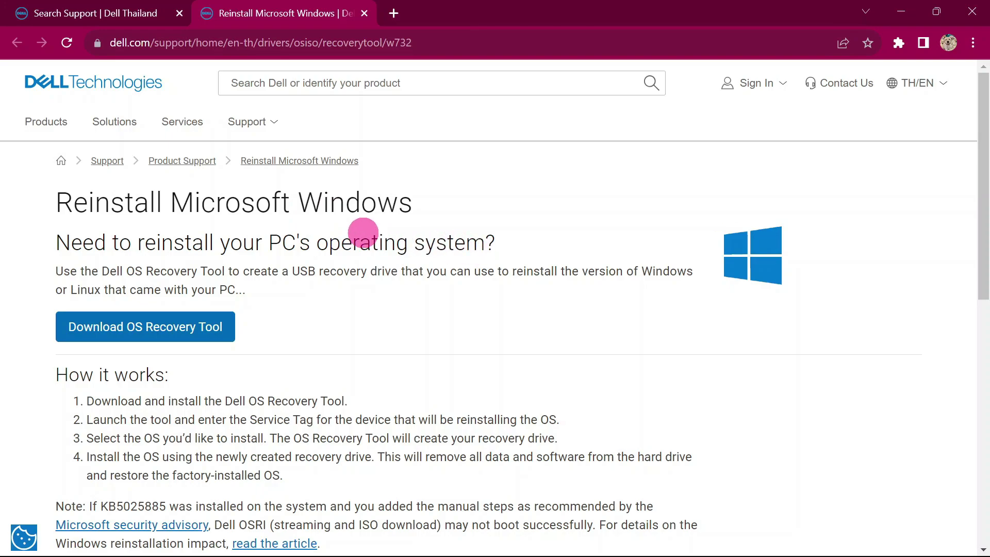
scroll(363, 233, "down", 1)
scroll(360, 232, "up", 1)
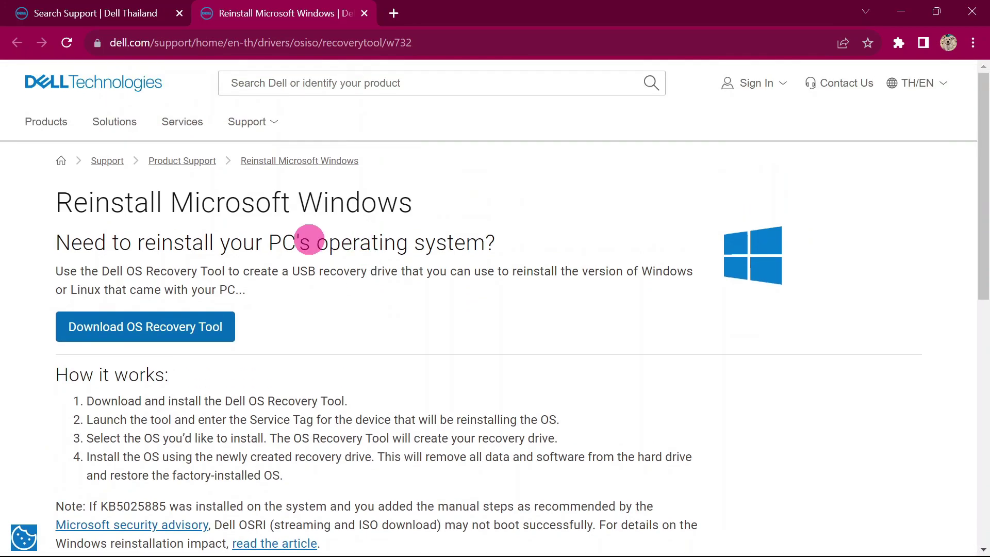
Download the OS Recovery Tool installer and confirm it in recent downloads.
left_click(148, 333)
left_click(796, 90)
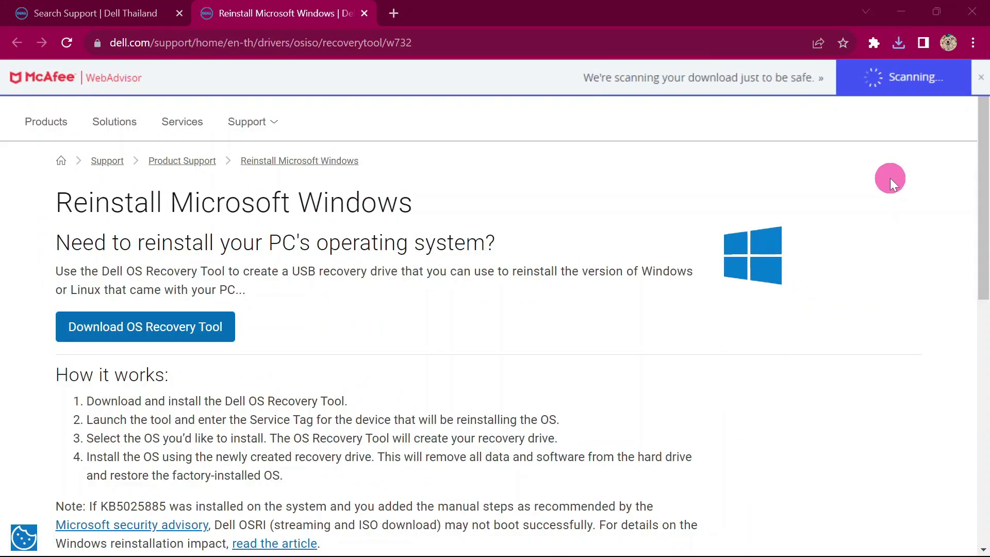
left_click(897, 46)
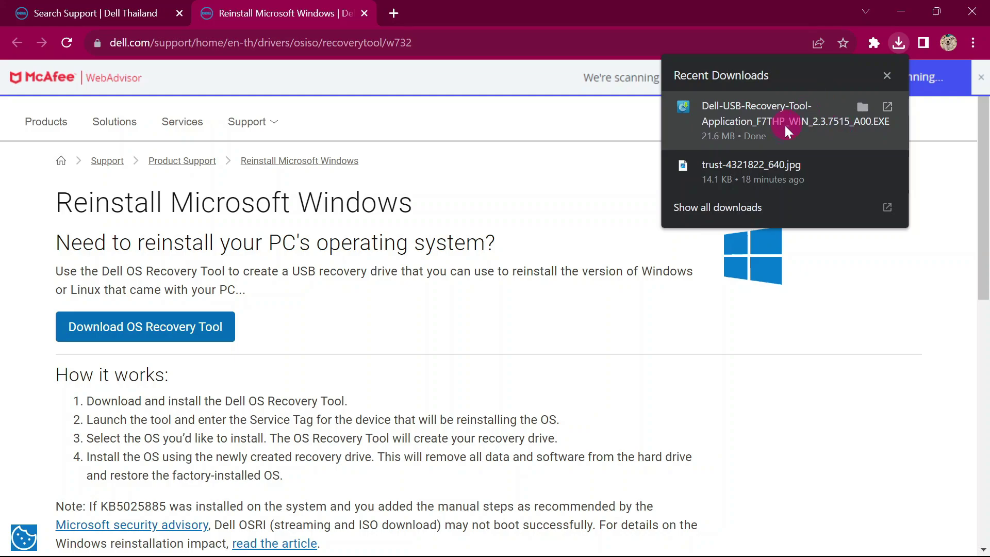
Run the downloaded Dell-USB-Recovery-Tool installer from Recent Downloads.
left_click(760, 126)
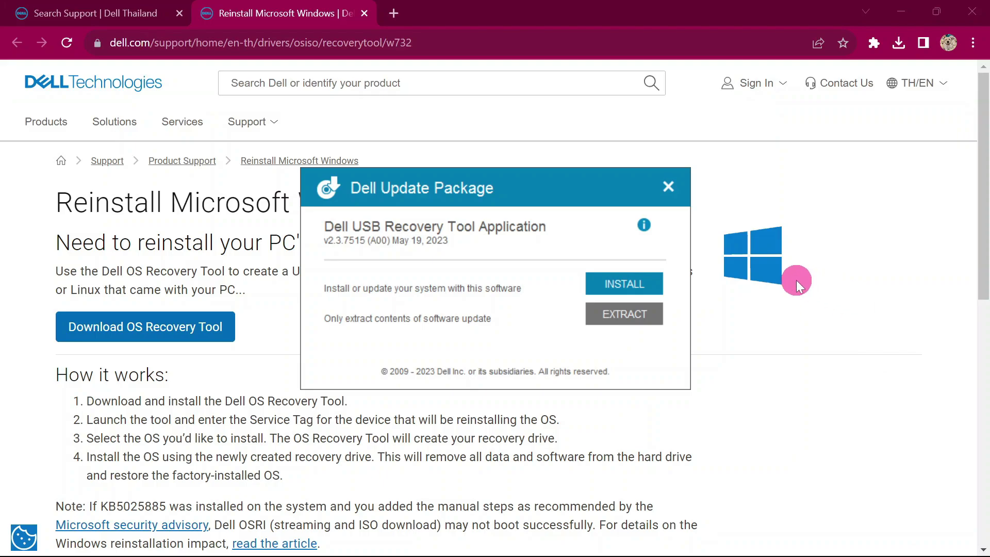
Install the Dell USB Recovery Tool Application and minimize Chrome.
left_click(623, 286)
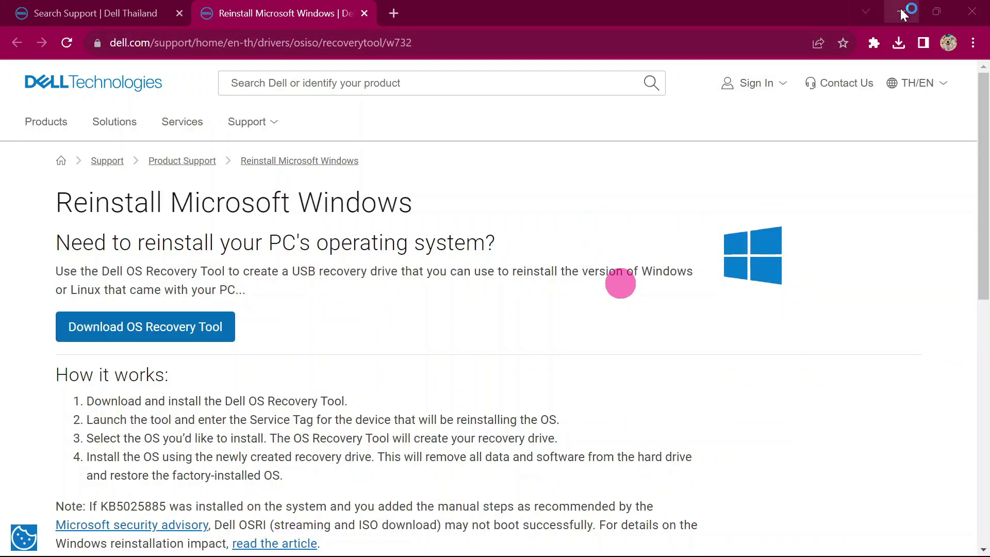
left_click(901, 15)
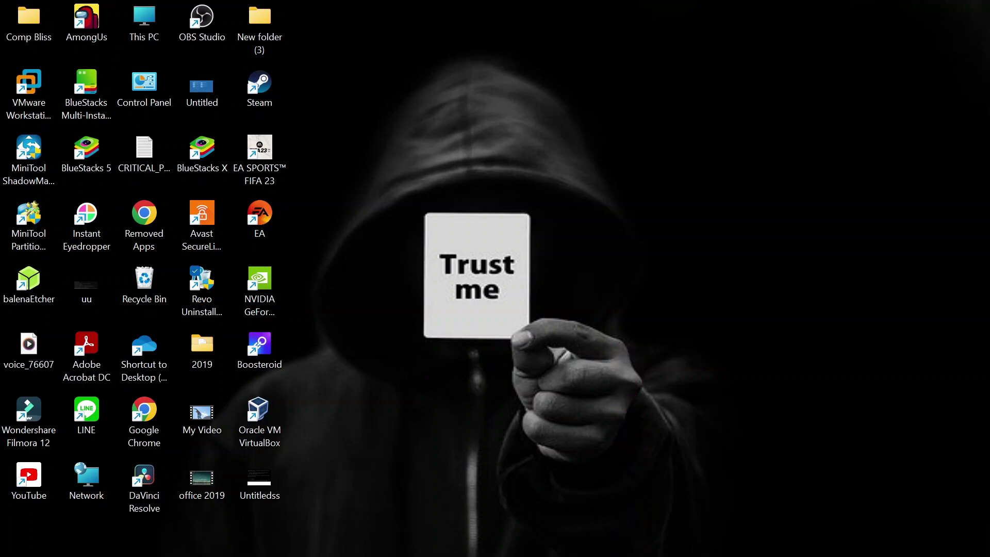
Bring back the installer's completion notice and close it.
left_click(649, 538)
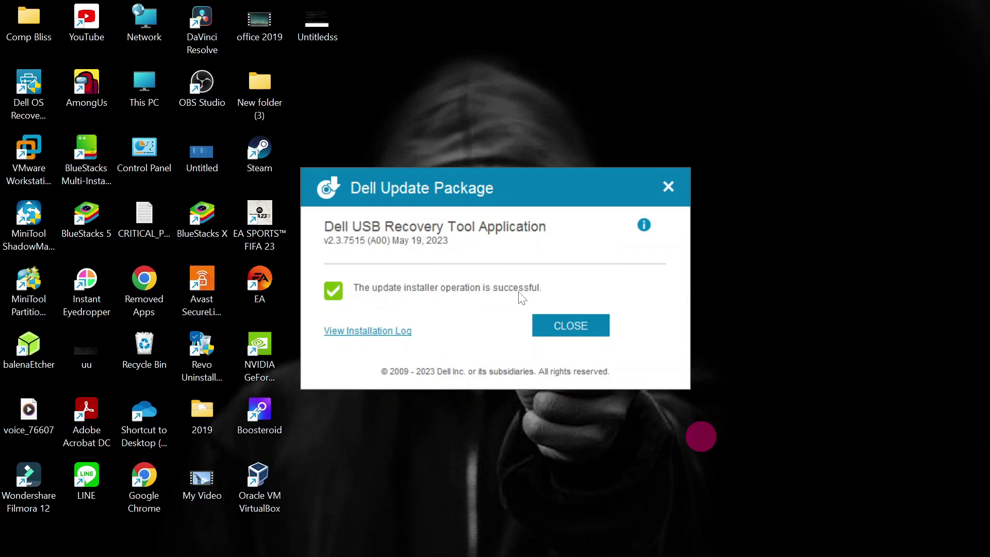
right_click(747, 289)
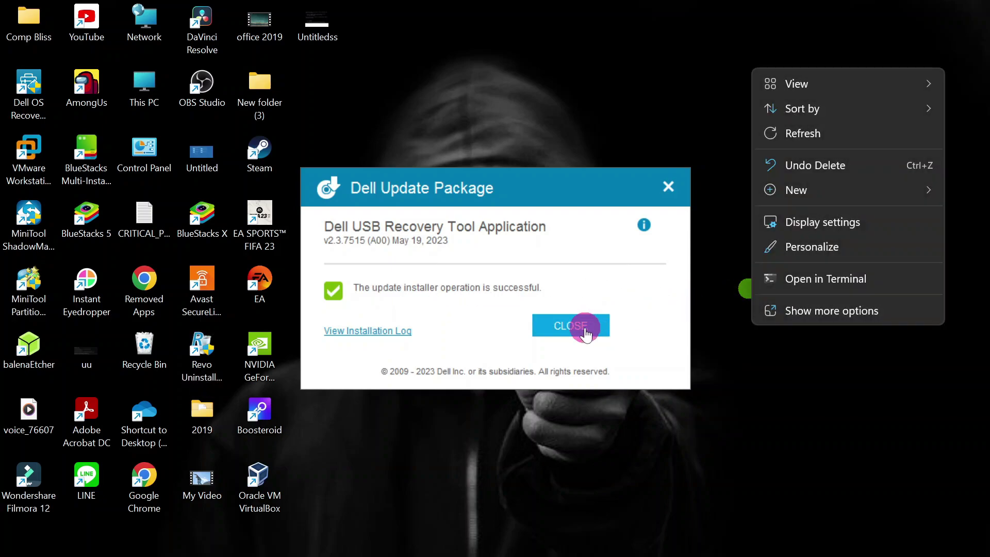
left_click(582, 327)
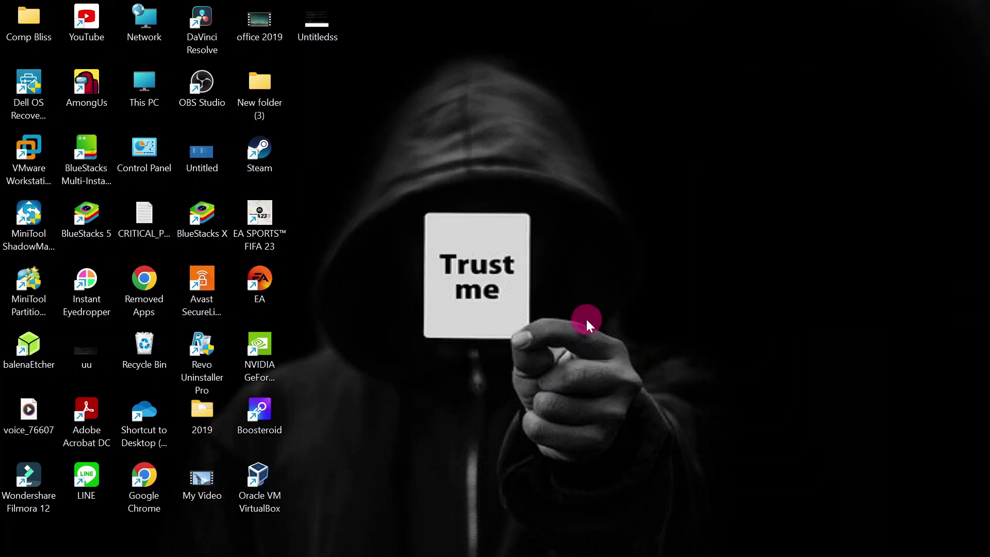
Move the Dell OS Recovery Tool desktop shortcut to the top row of icons.
left_click(45, 84)
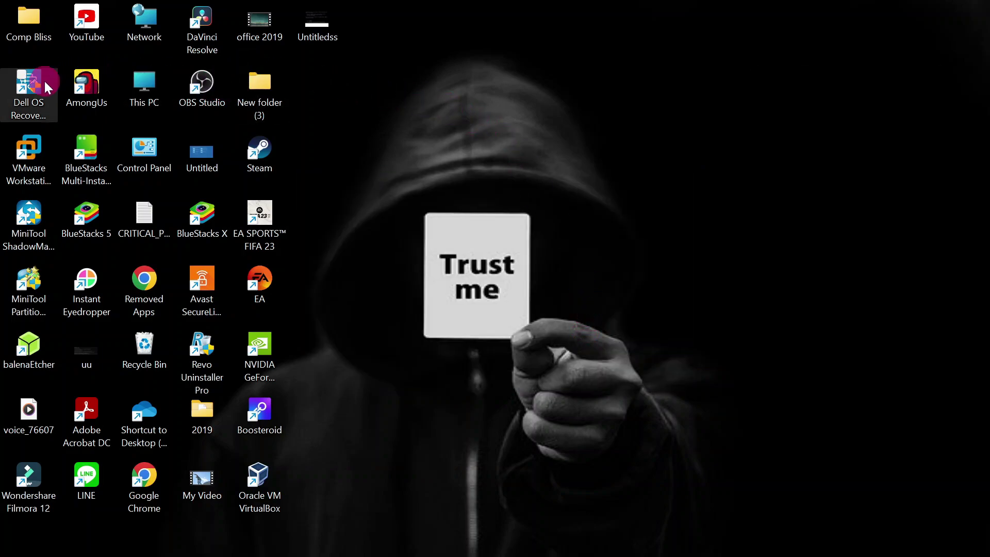
left_click_drag(34, 82, 612, 172)
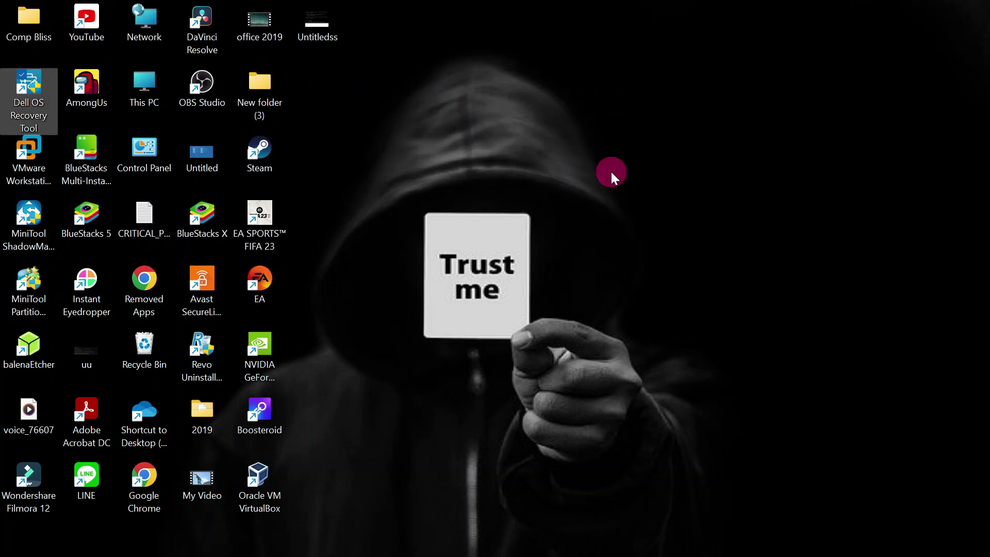
left_click(307, 105)
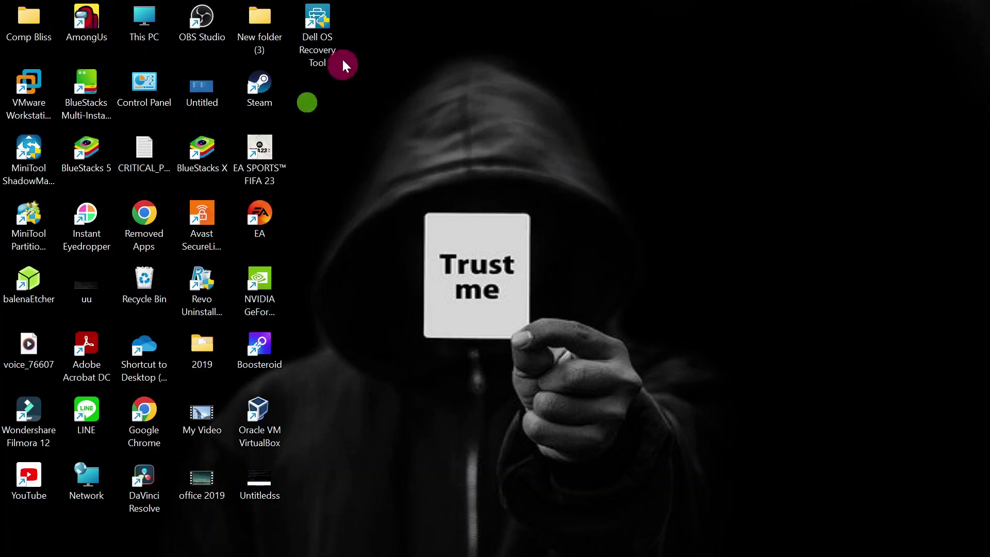
Launch Dell OS Recovery Tool, dismiss the Service Tag notice, and close a stray desktop menu.
left_click(324, 21)
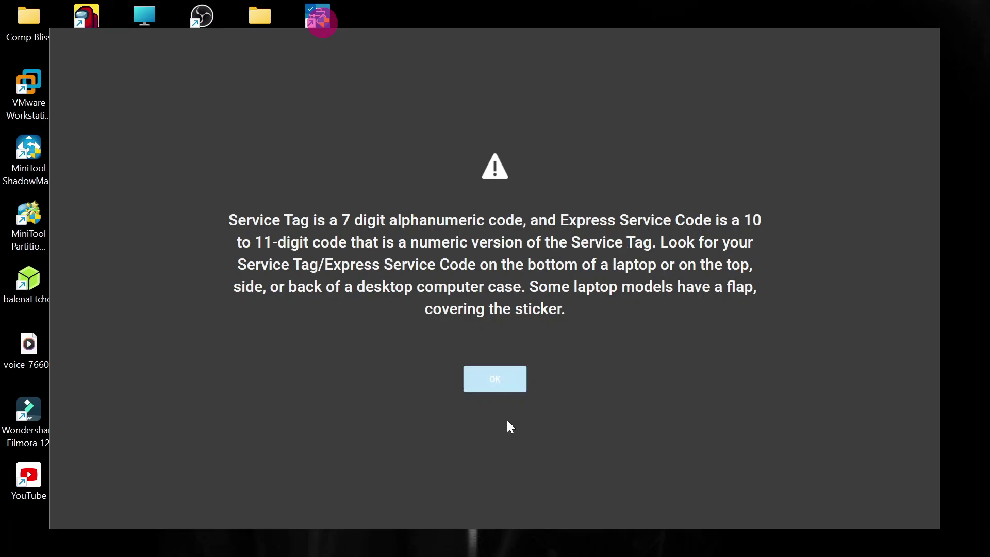
left_click(511, 382)
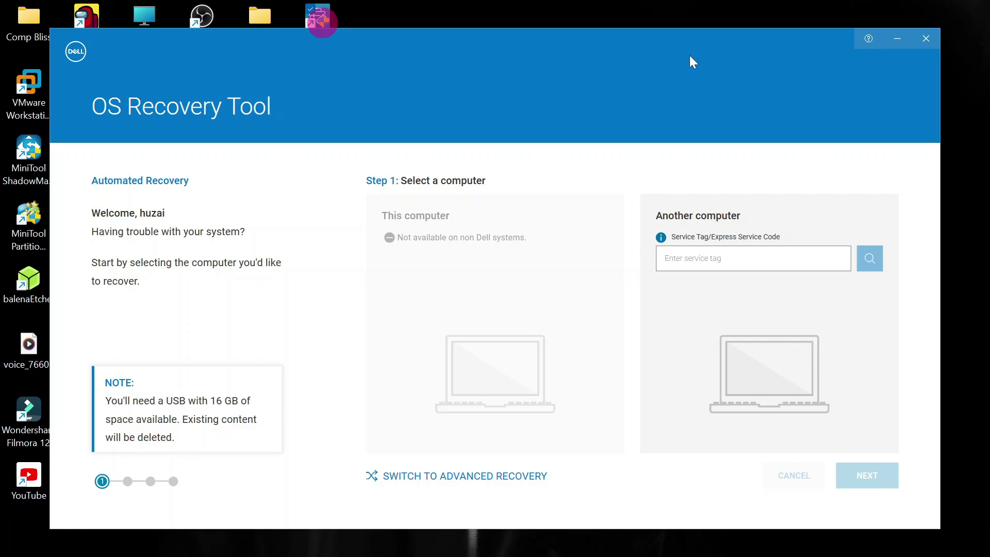
right_click(539, 14)
left_click(498, 95)
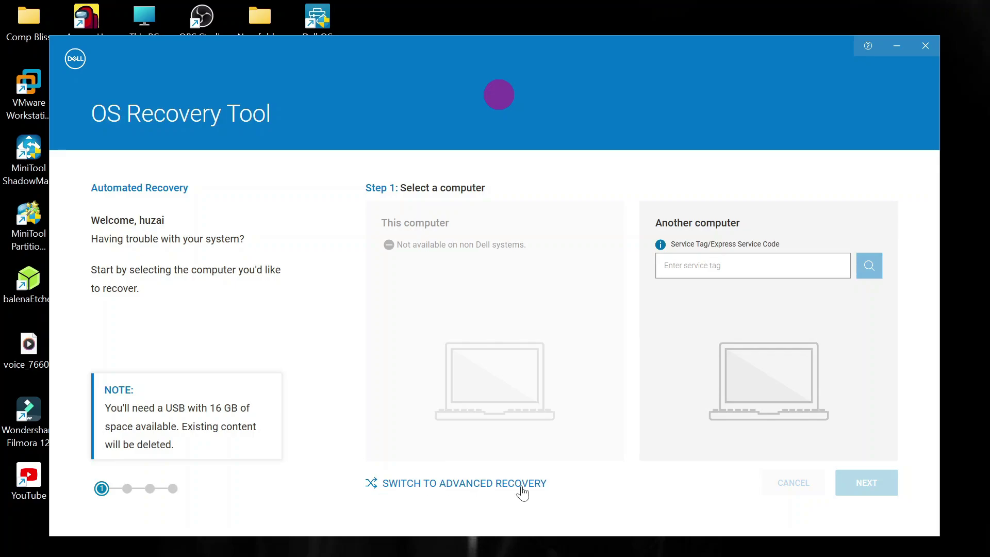
Dismiss the stray desktop menu, switch to Advanced Recovery, and select 'For another computer'.
right_click(568, 9)
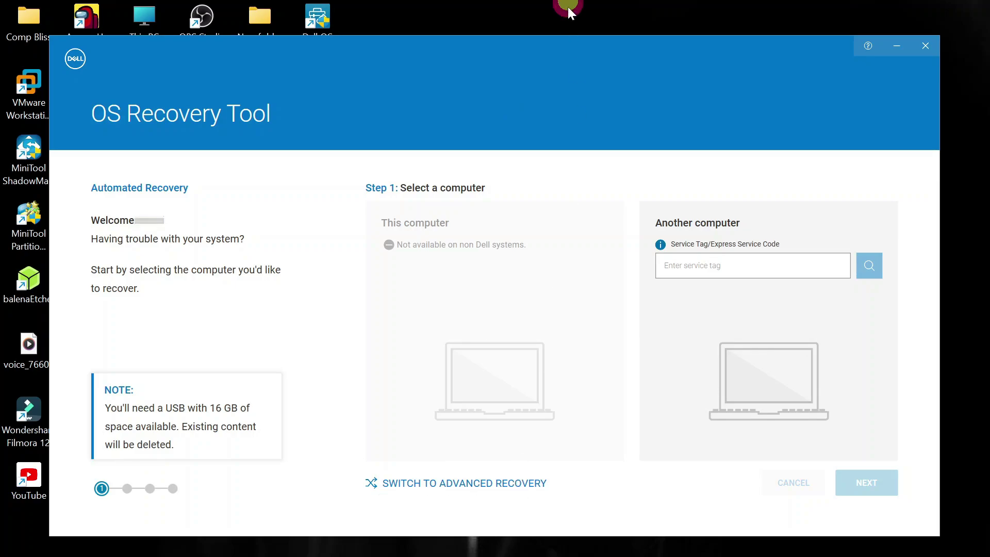
left_click(505, 84)
left_click(474, 483)
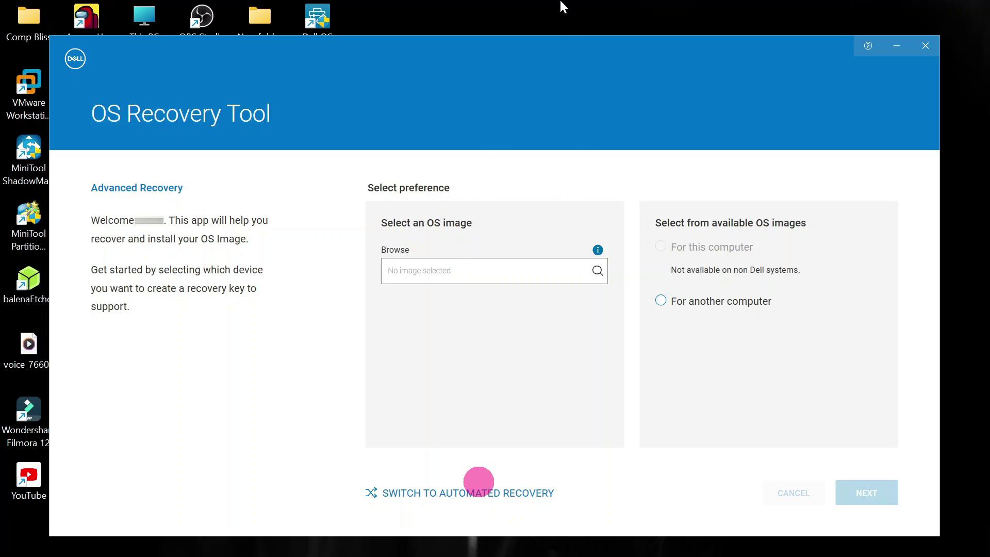
left_click_drag(650, 263, 664, 307)
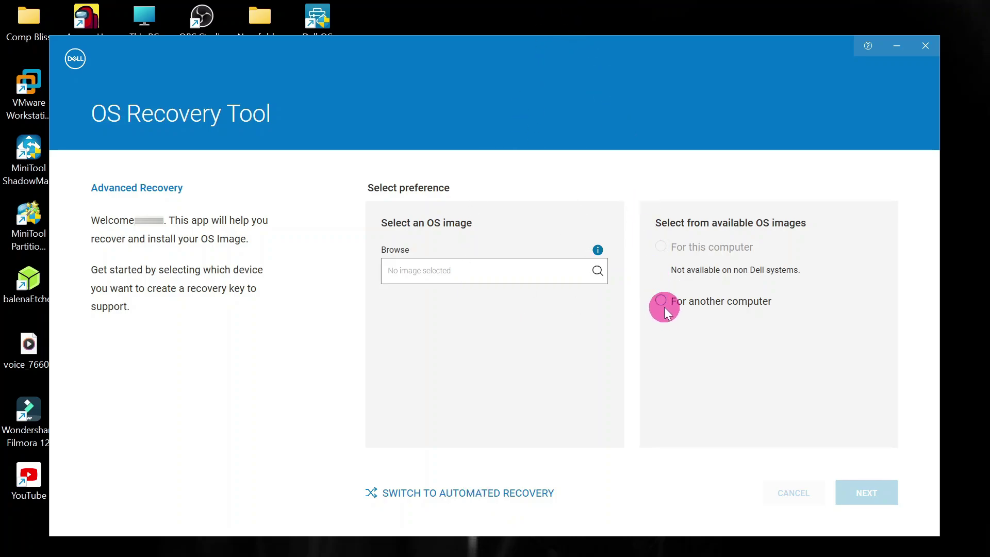
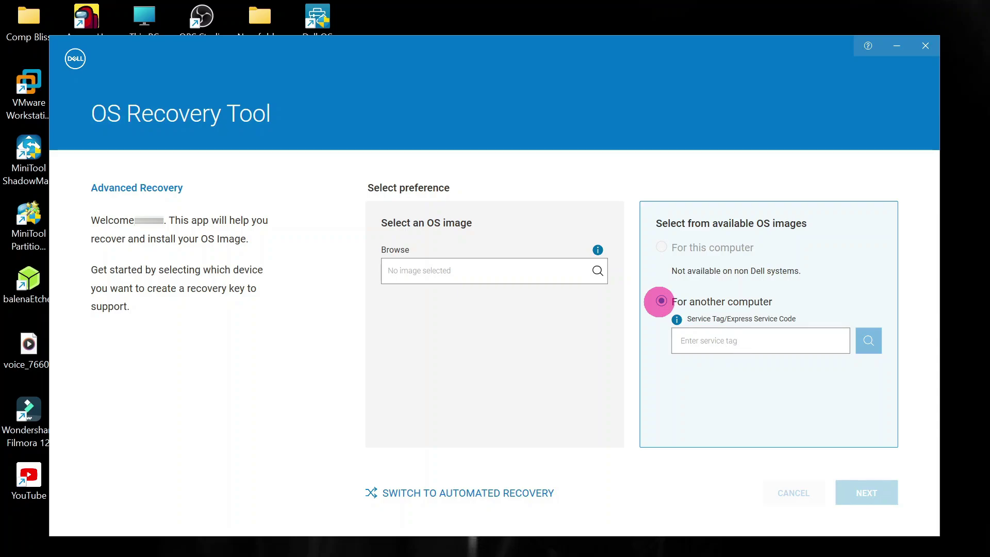
Enter the other computer's service tag and look it up, identifying it as a Latitude E6420.
key("Tab")
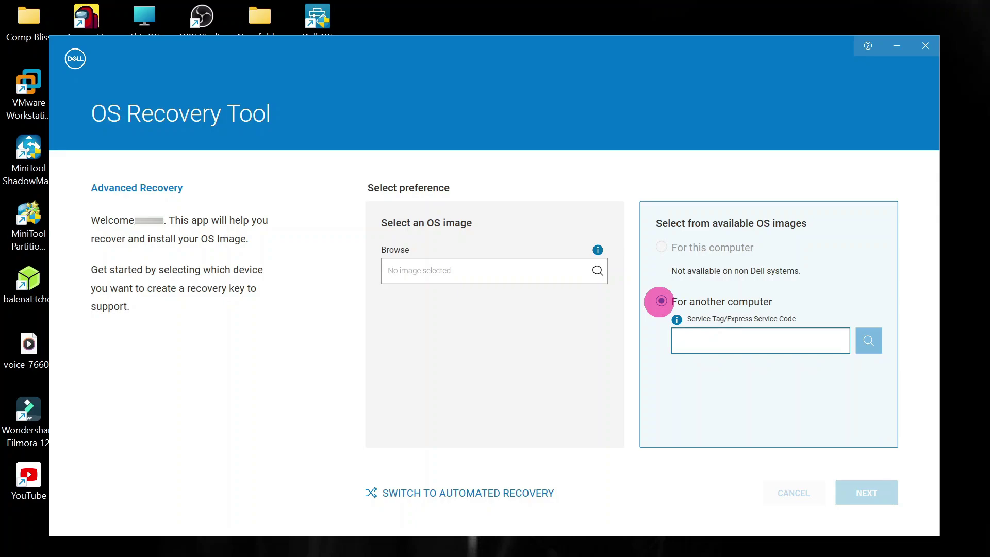
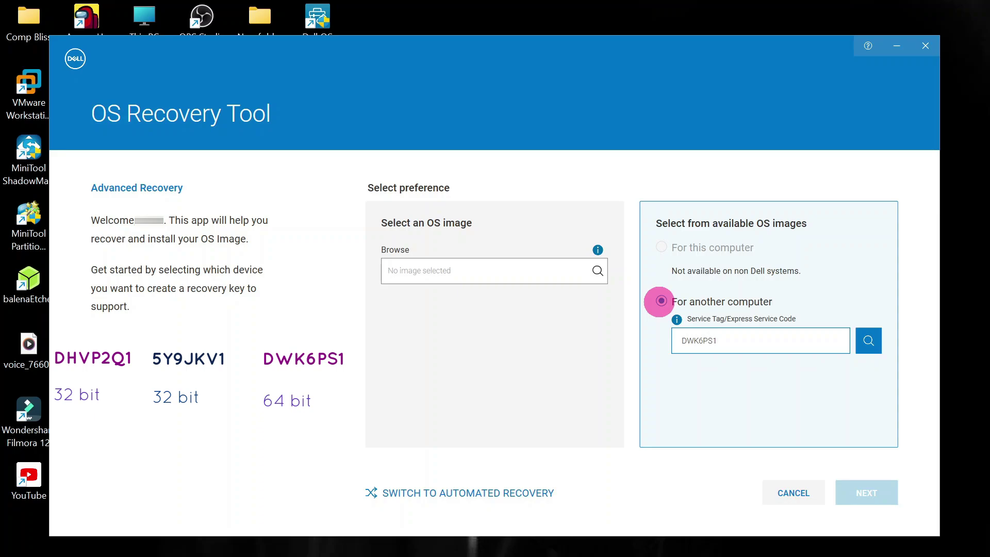
left_click(869, 343)
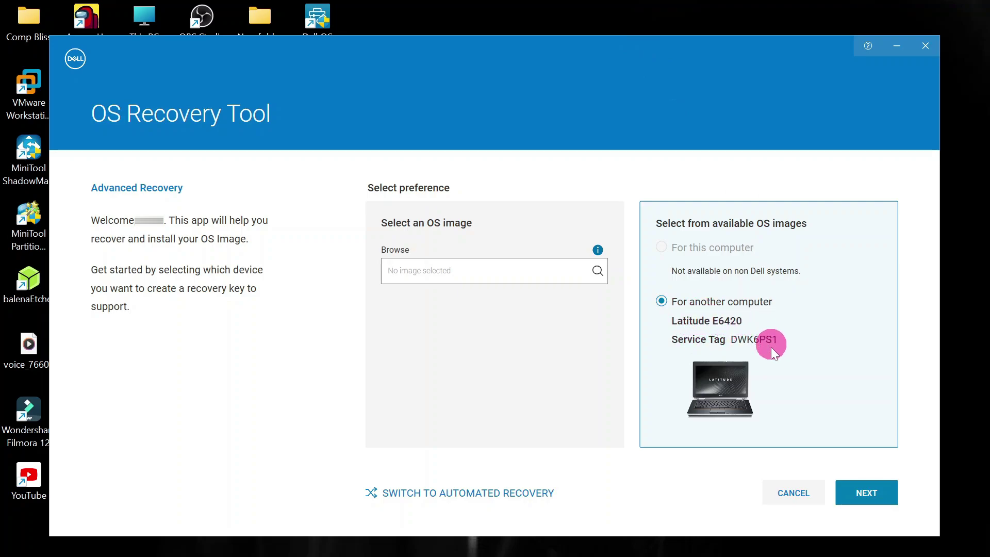
Advance to the Select image step offering the 7.06GB Windows 7 SP1 Professional 64-Bit image.
left_click(865, 491)
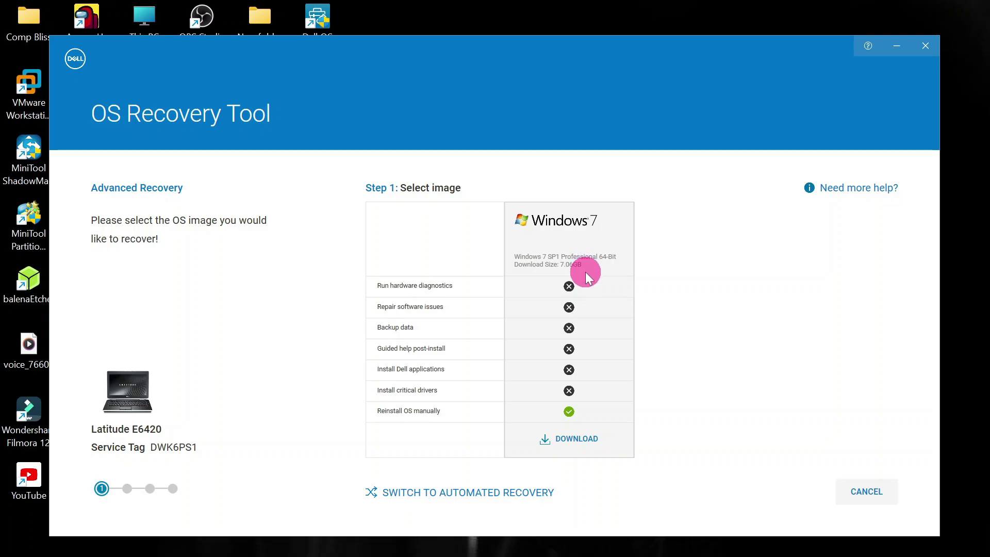
Choose the Windows 7 SP1 Professional 64-Bit image, target Kingston V:, accept reformatting, and save it.
left_click(570, 442)
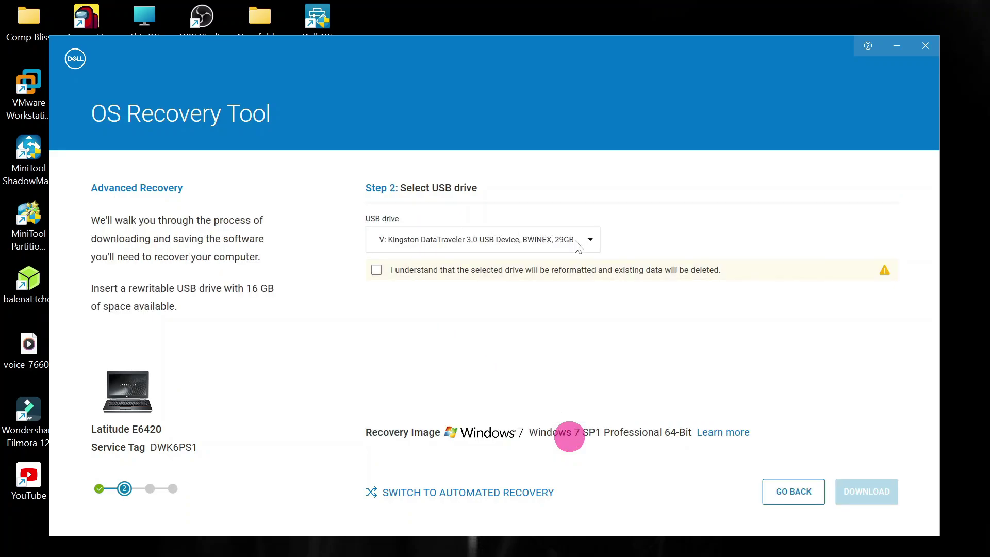
left_click(591, 242)
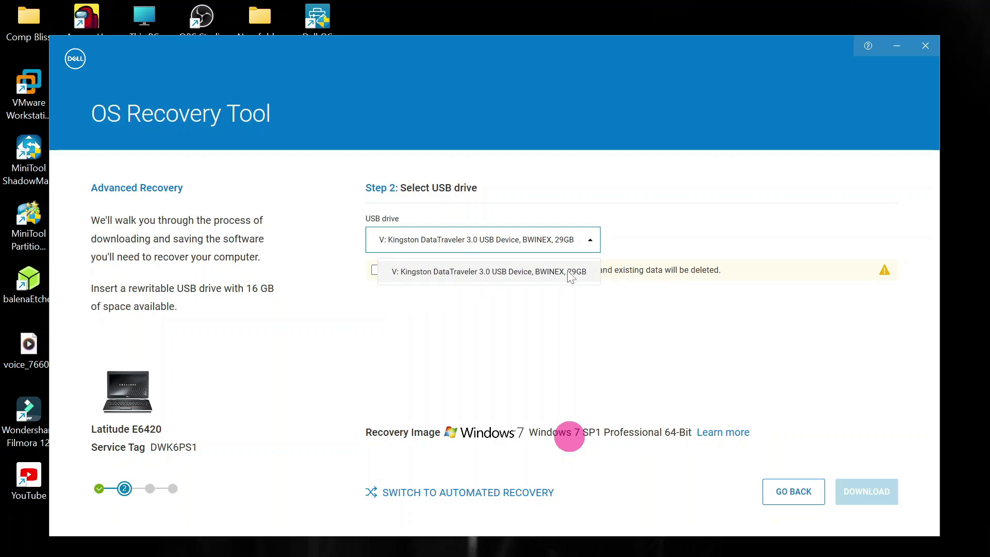
left_click(588, 242)
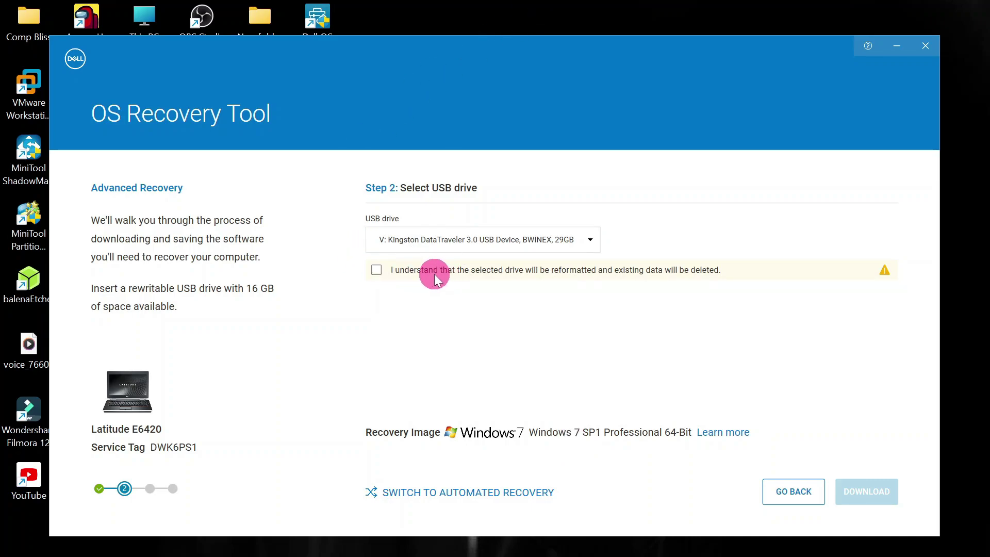
left_click(378, 269)
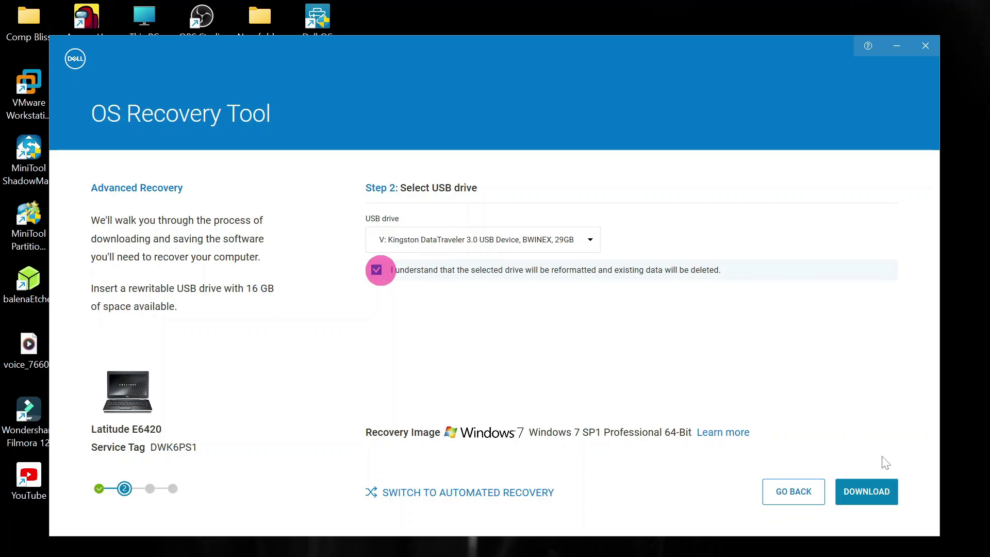
left_click(863, 491)
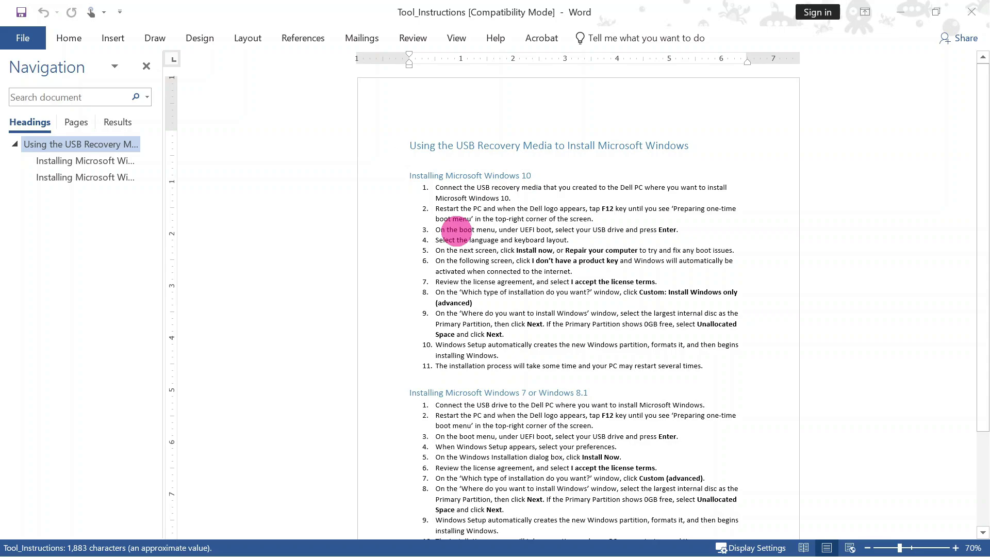
scroll(376, 203, "down", 2)
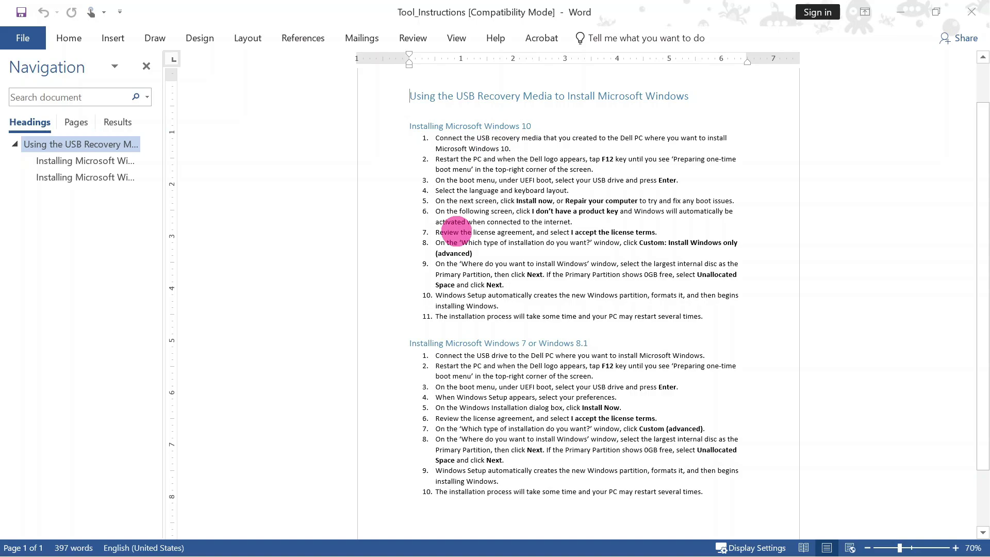
scroll(456, 229, "down", 2)
scroll(454, 222, "up", 3)
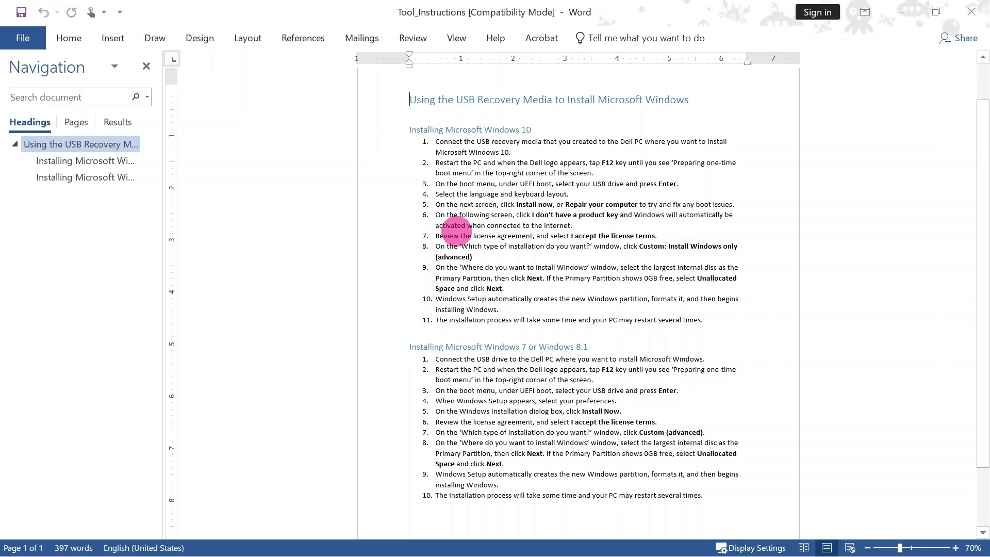
Close the Word instructions document, confirm FINISH on the Summary step, and close Dell OS Recovery Tool.
left_click(968, 11)
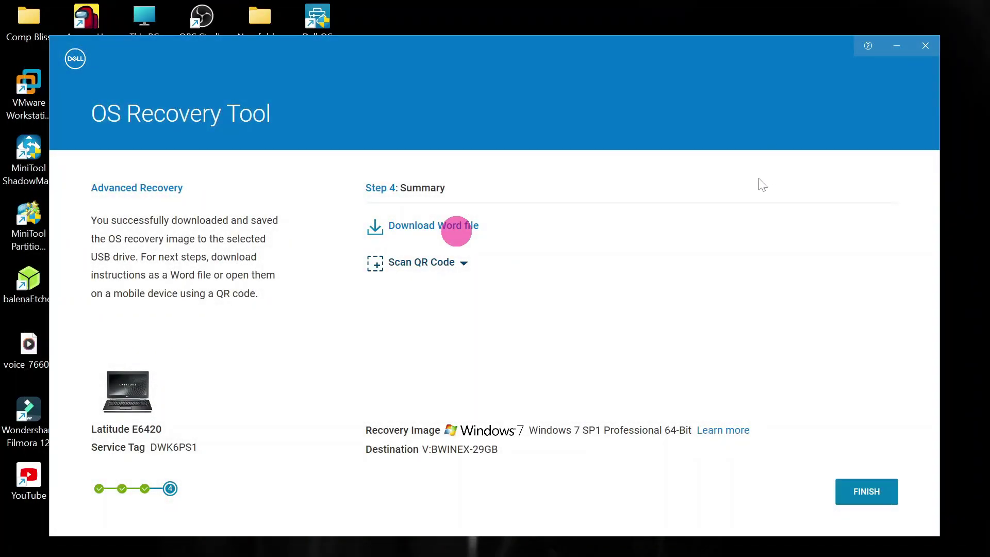
left_click(872, 503)
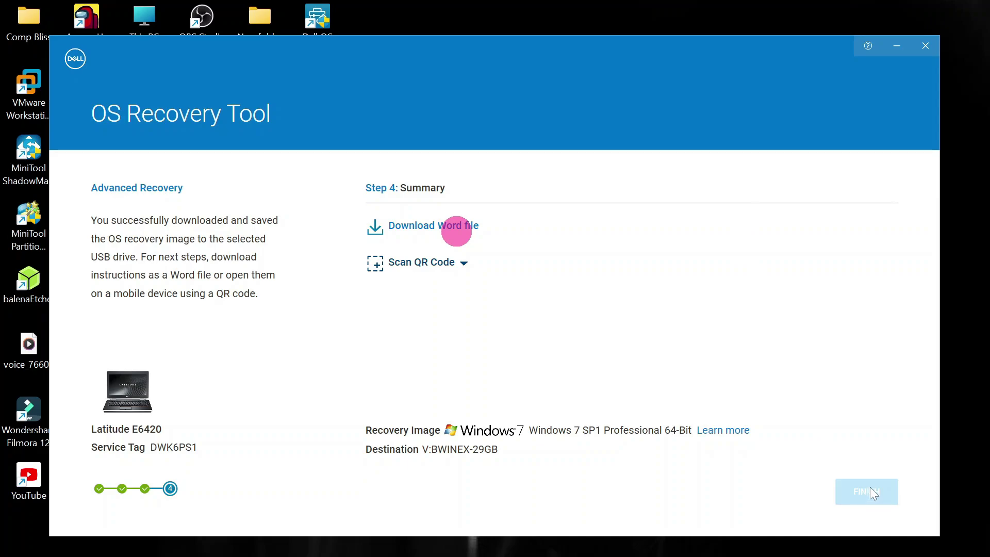
left_click(862, 490)
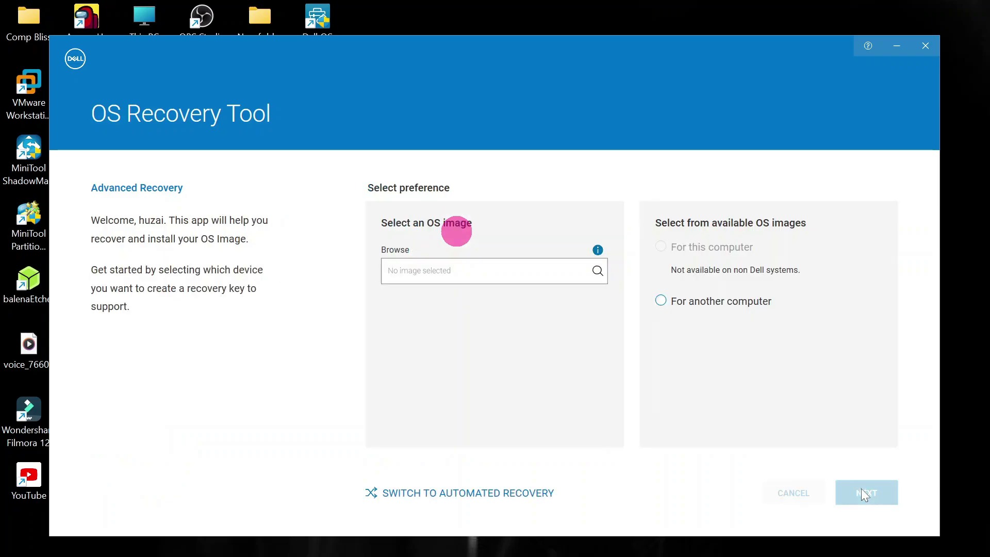
left_click(926, 47)
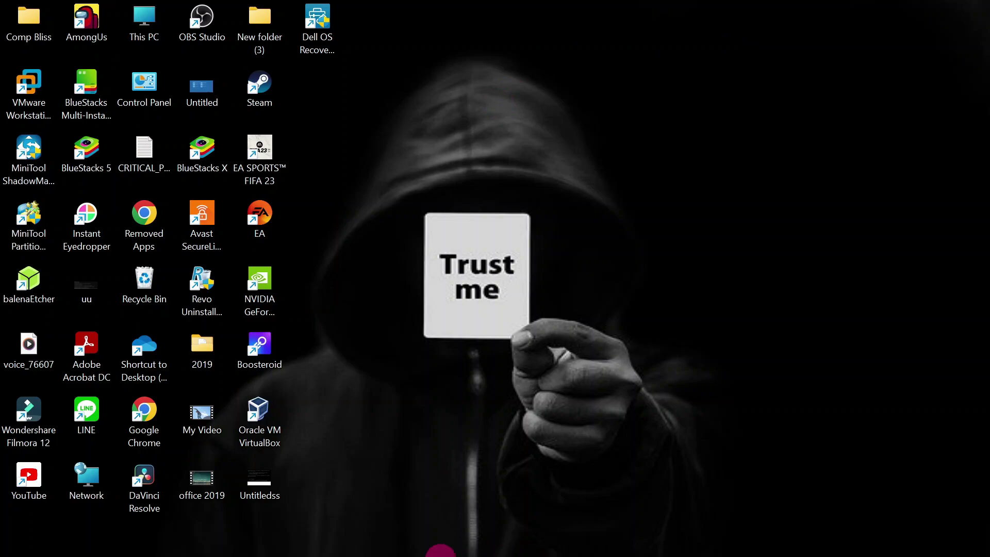
Check USB Drive (V:) in File Explorer for boot, efi, sources and setup files, then return to This PC.
left_click(446, 540)
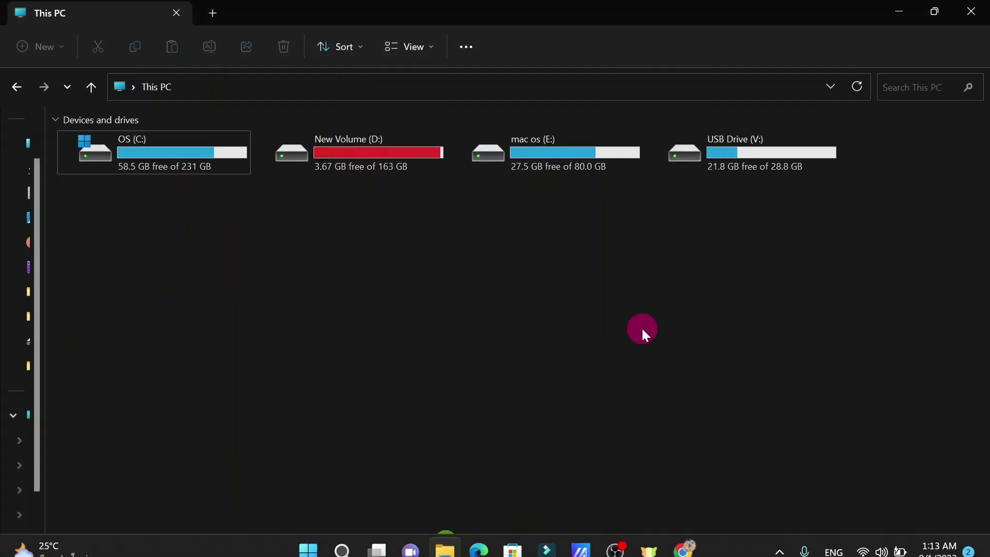
left_click(675, 285)
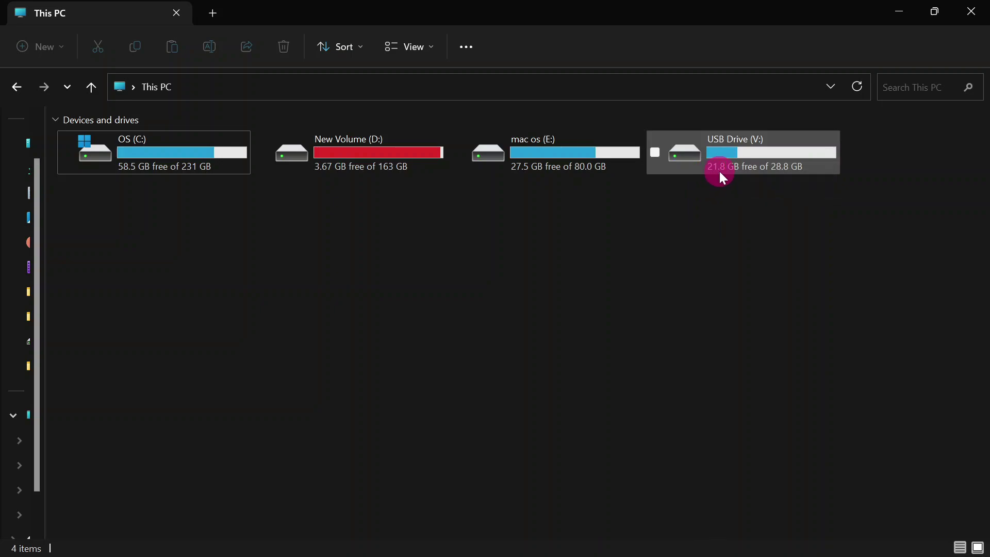
double_click(739, 157)
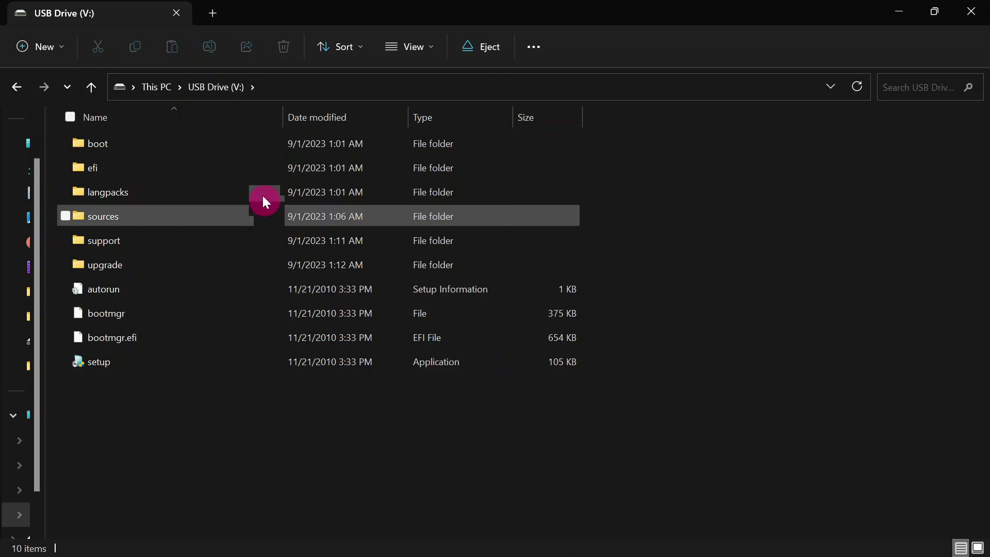
left_click(20, 87)
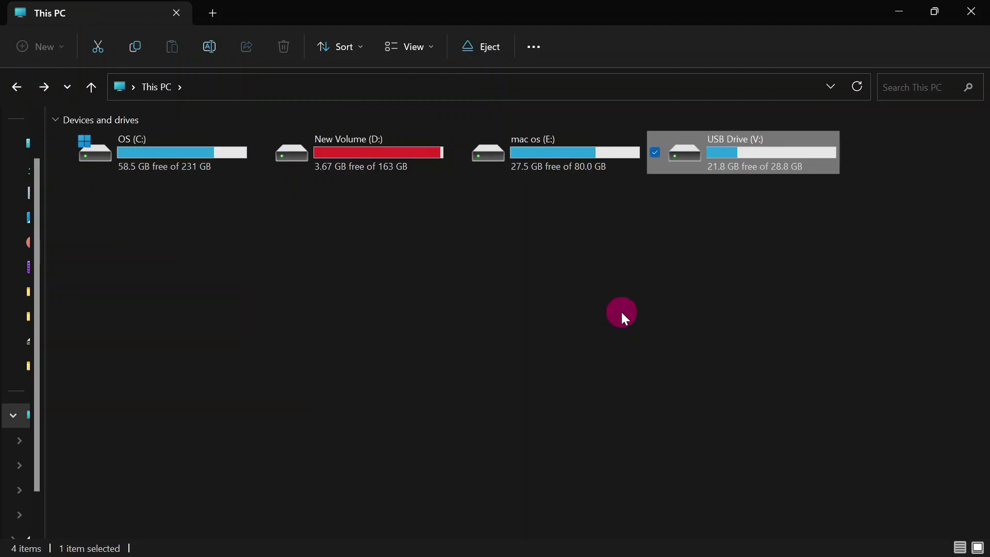
left_click(621, 313)
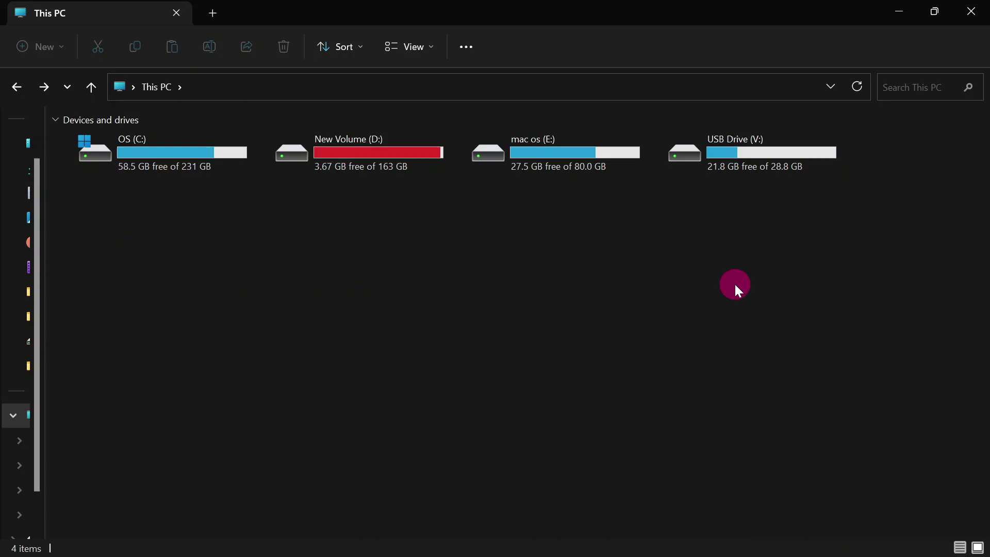
key("super+r")
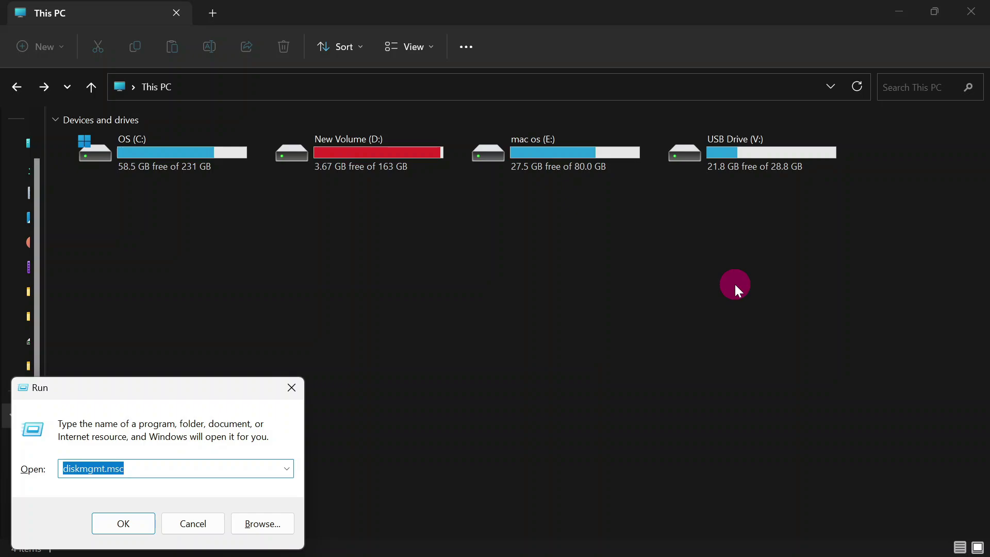
key("End")
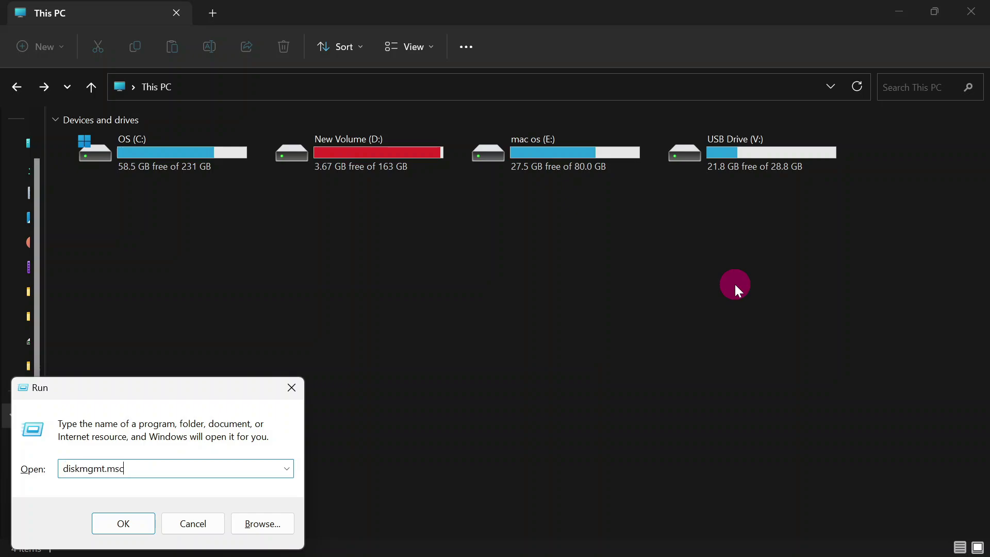
key("Return")
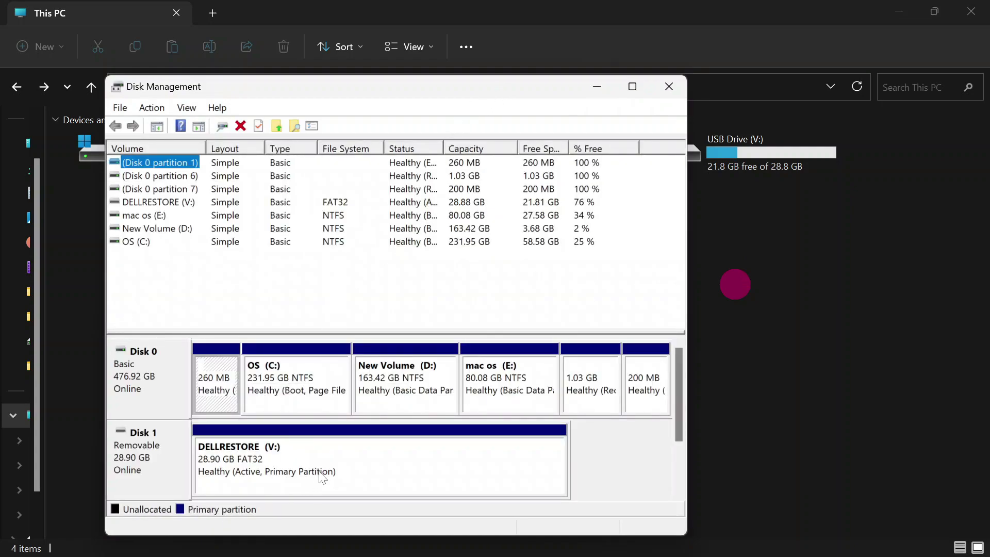
left_click(334, 474)
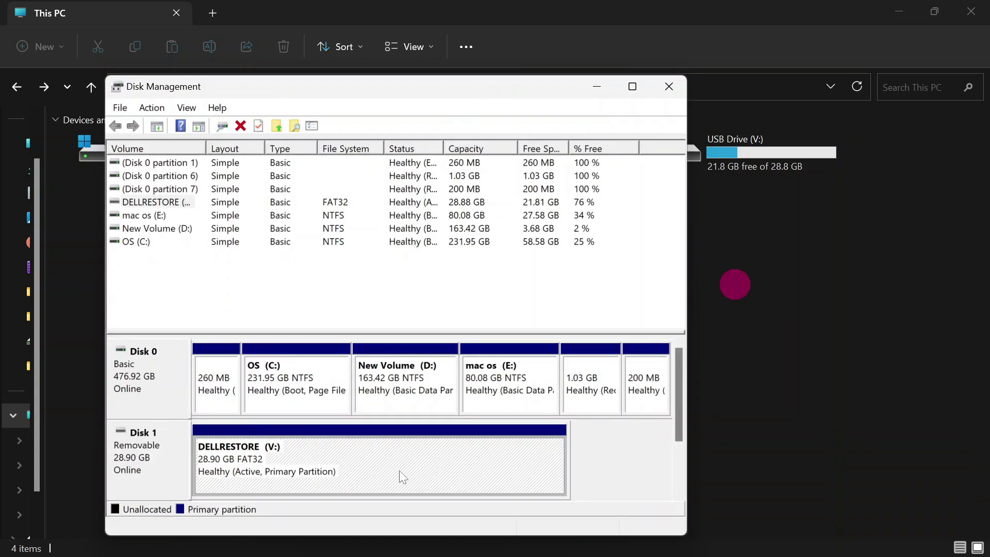
right_click(345, 453)
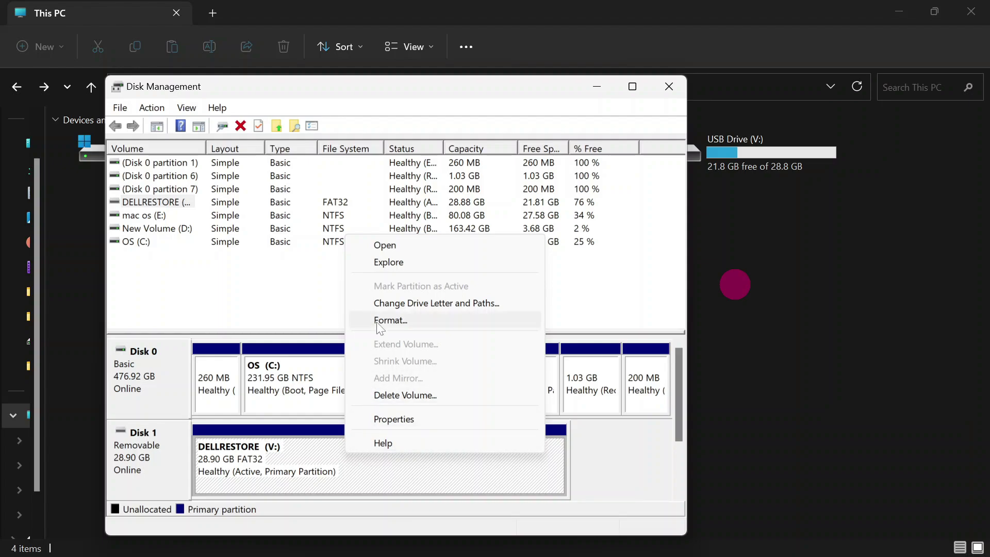
left_click(442, 303)
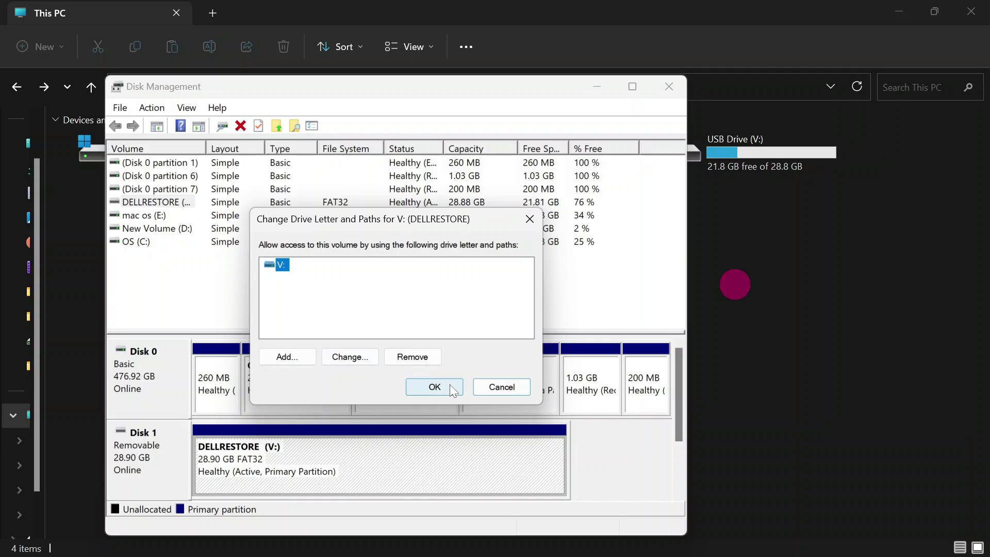
left_click(502, 388)
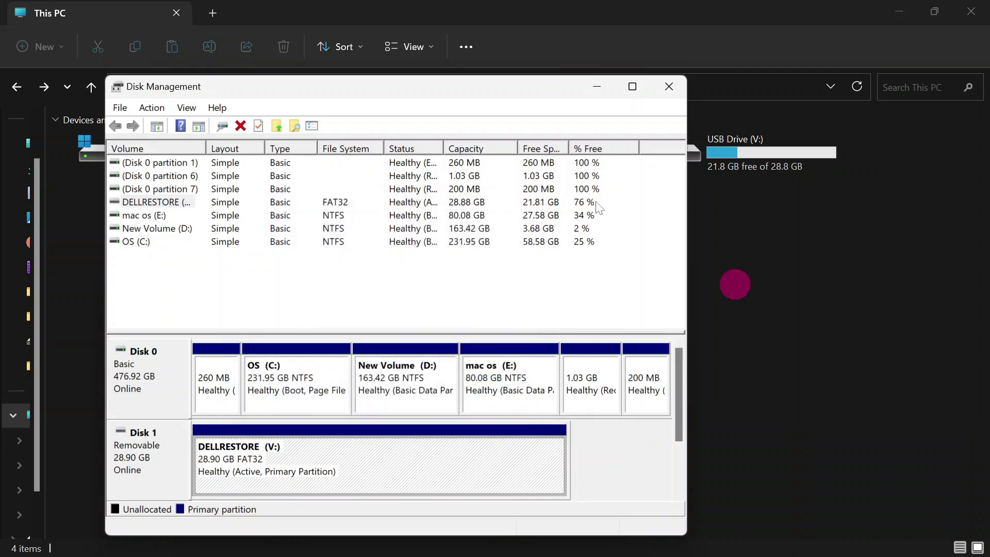
left_click(668, 85)
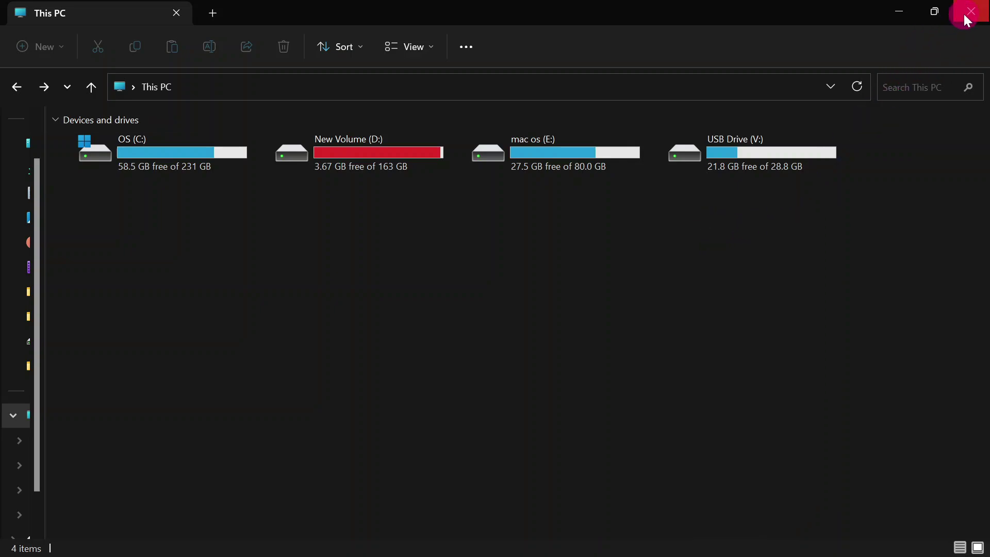
Hide File Explorer and search Google for 'download imgburn' in a new Chrome tab.
left_click(934, 12)
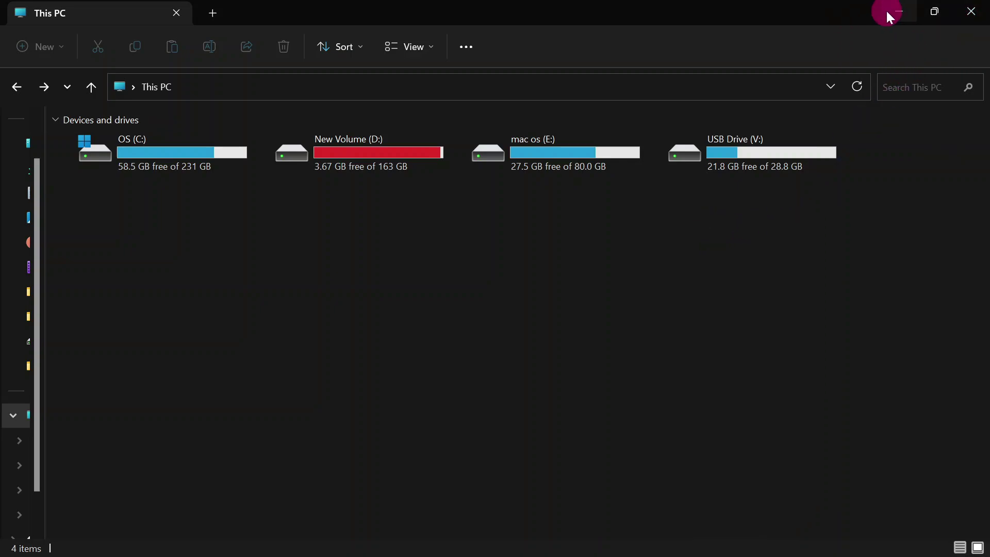
key("super+d")
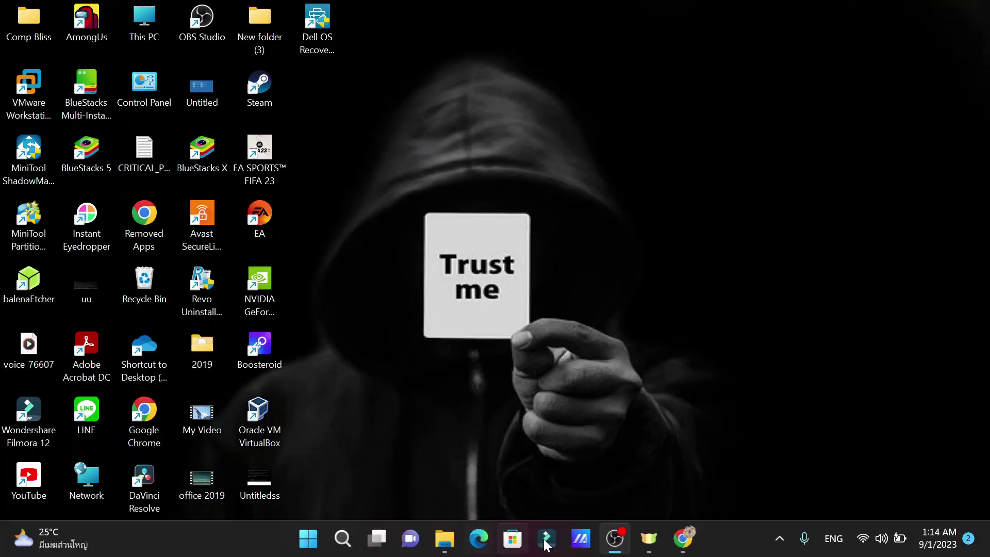
left_click(680, 534)
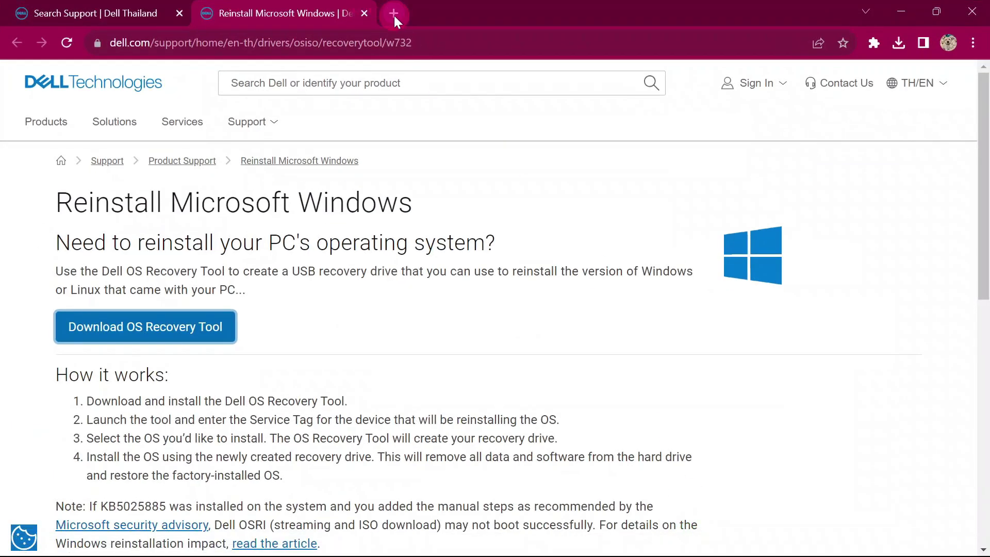
left_click(393, 13)
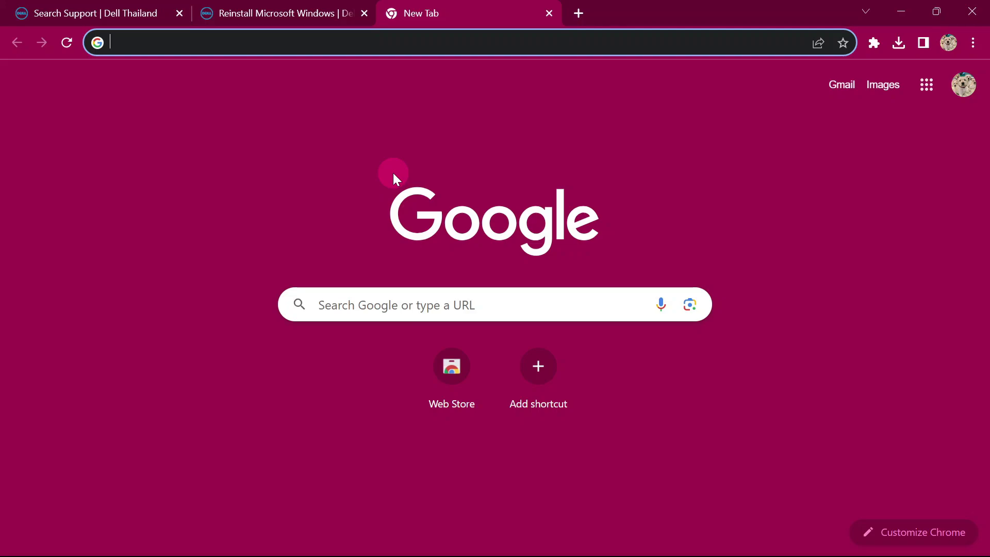
type("down")
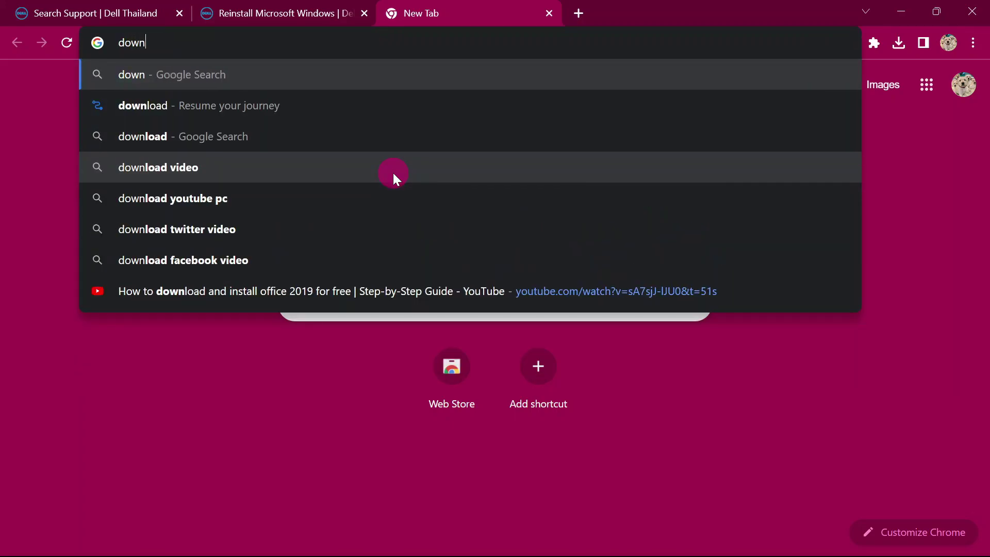
type("load ")
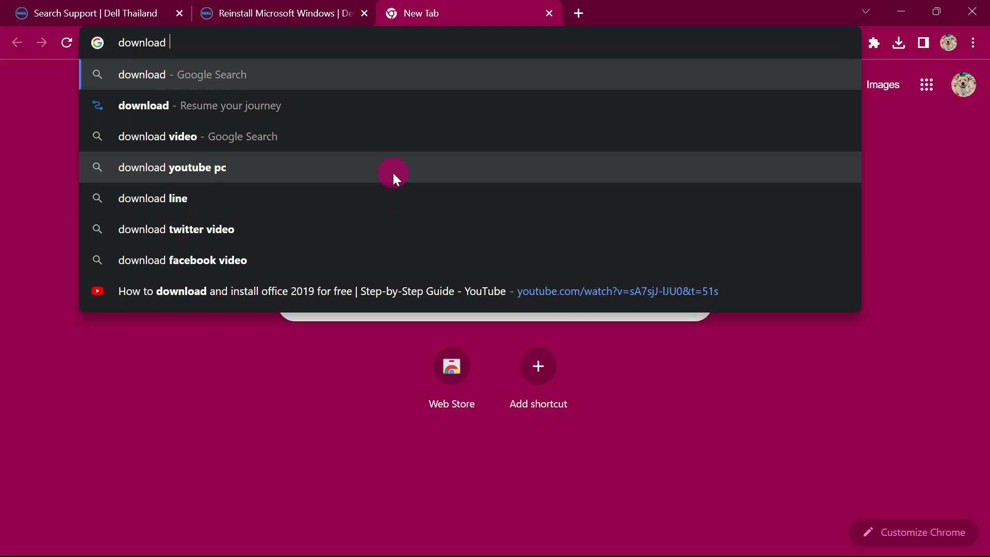
type("imgburn")
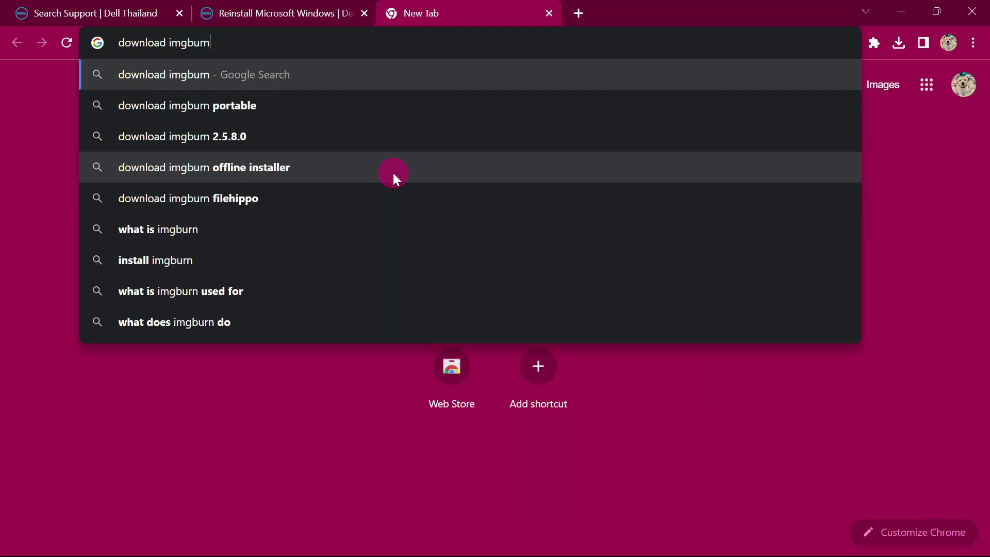
key("Return")
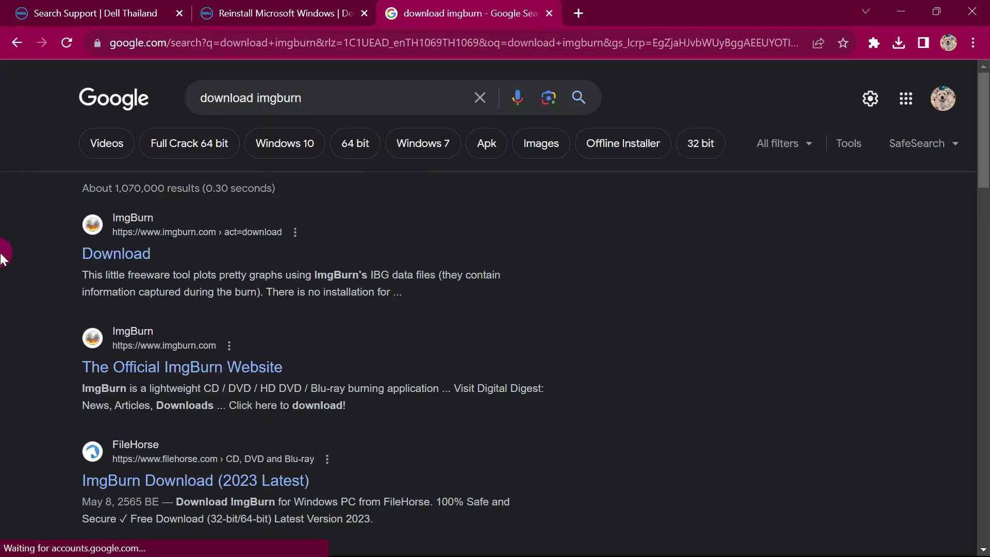
Download SetupImgBurn_2.5.8.0.exe from imgburn.com via Mirror 7 and launch it from Chrome's downloads.
left_click(118, 261)
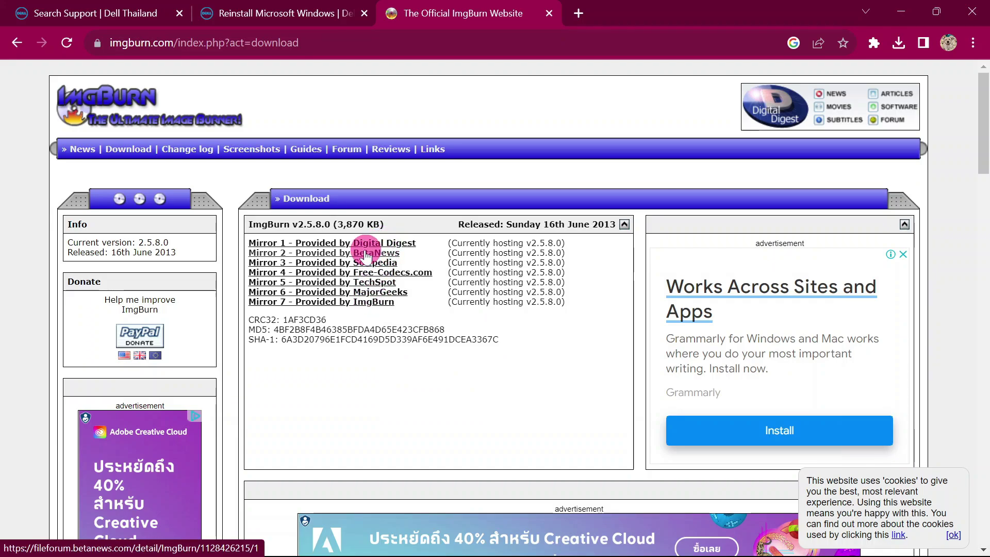
left_click(366, 304)
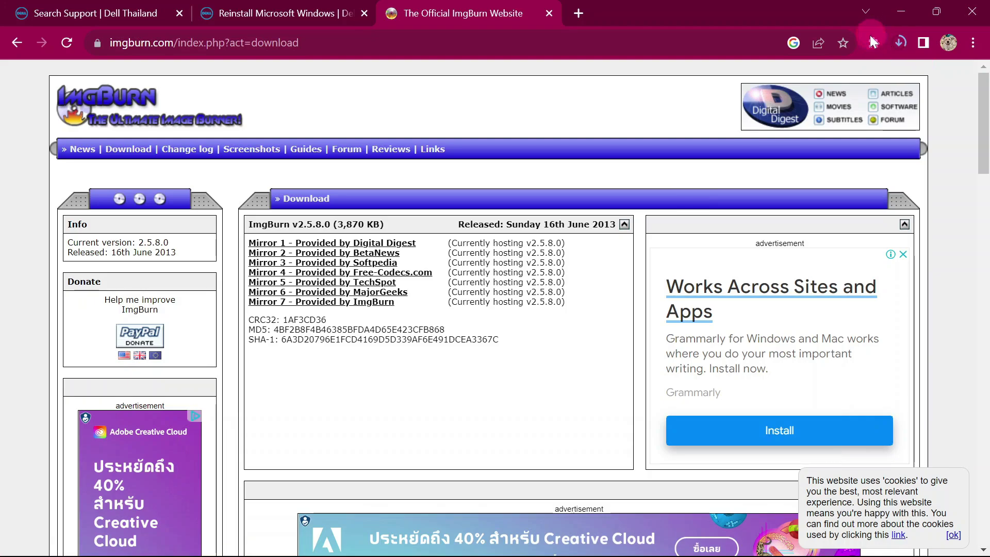
left_click(899, 42)
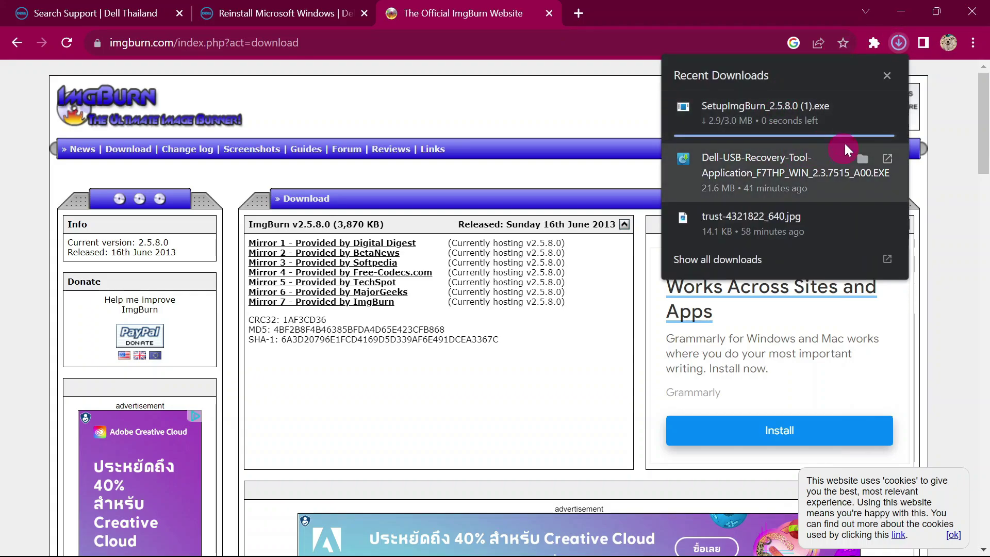
left_click(857, 117)
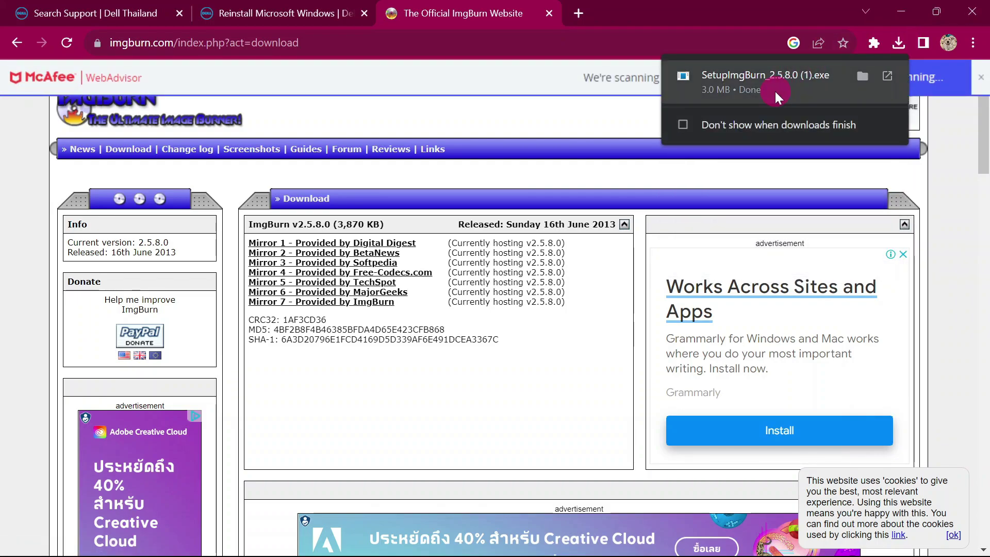
left_click(746, 75)
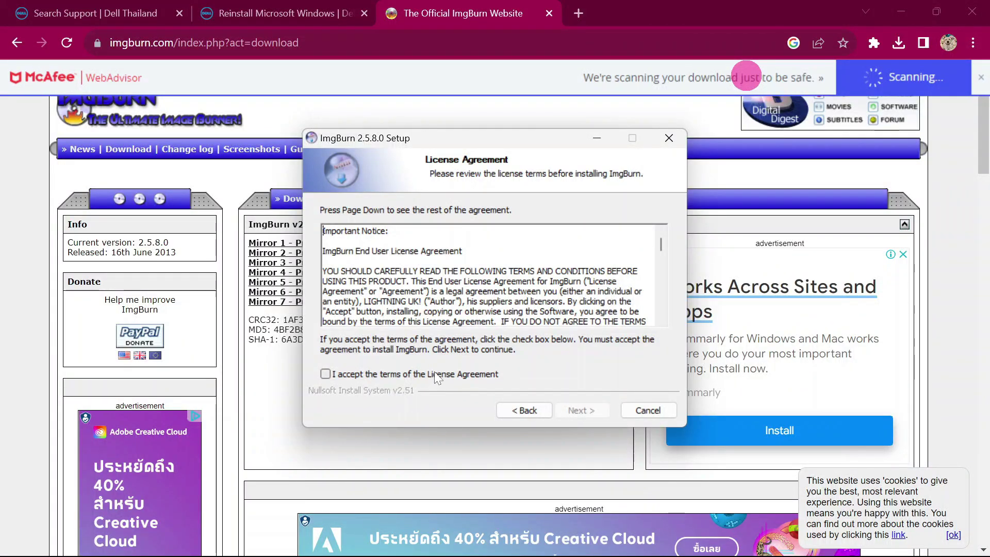
Accept the license, install with default components and folder, decline update checks, and finish setup.
left_click(436, 374)
left_click(591, 410)
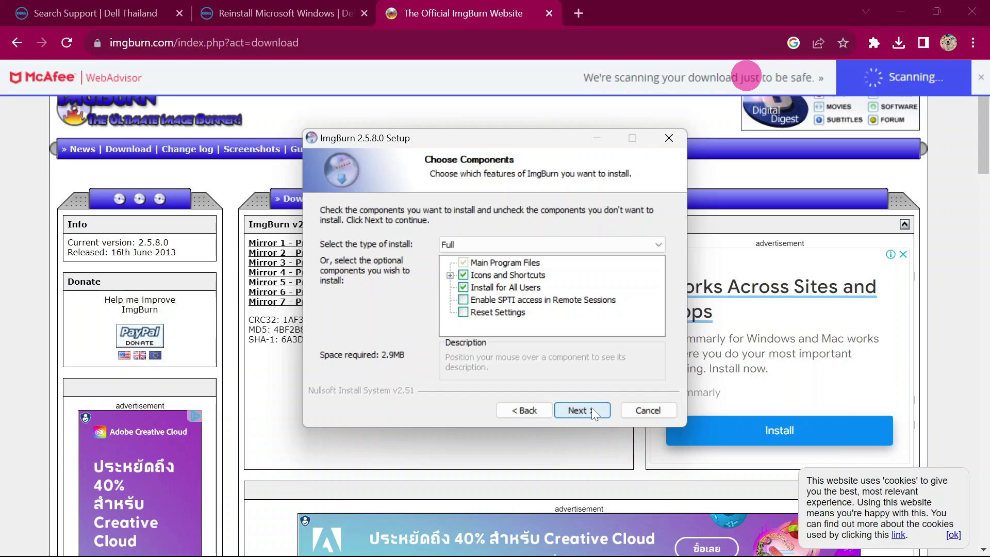
left_click(591, 410)
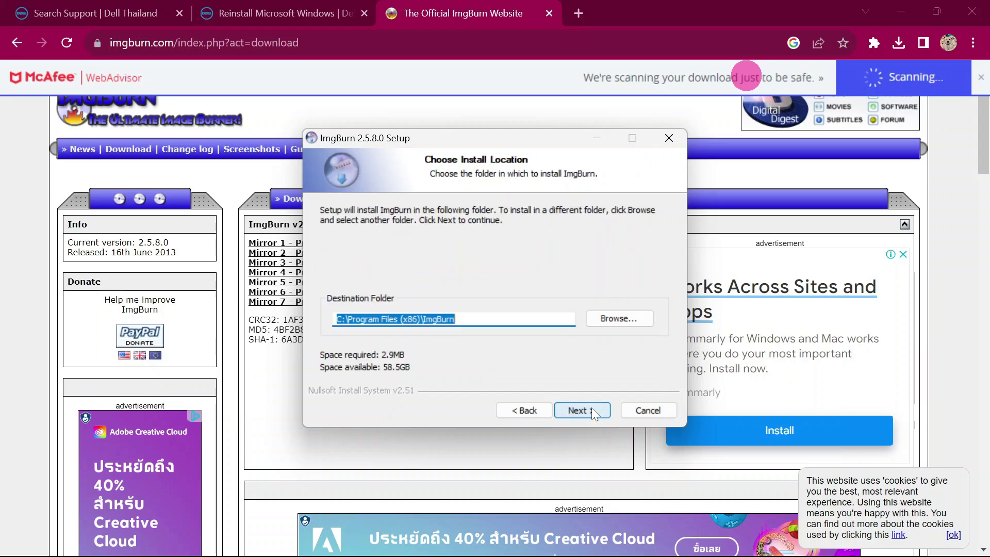
left_click(592, 410)
left_click(592, 408)
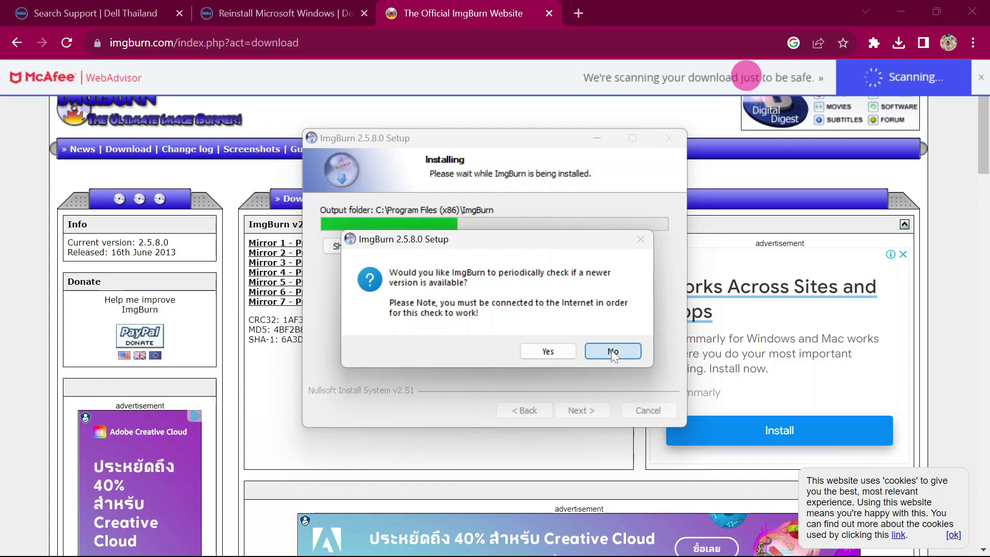
left_click(553, 352)
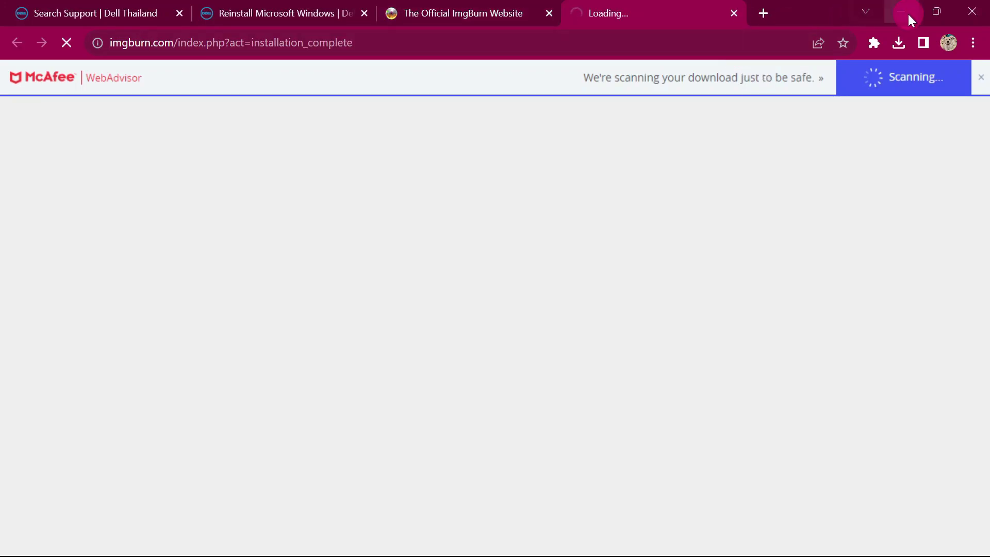
left_click(903, 12)
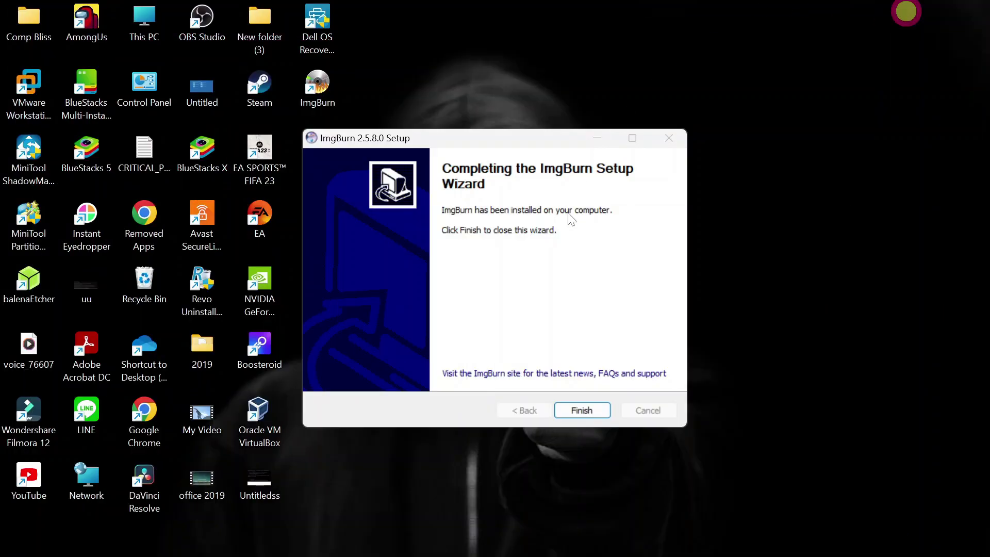
left_click(593, 409)
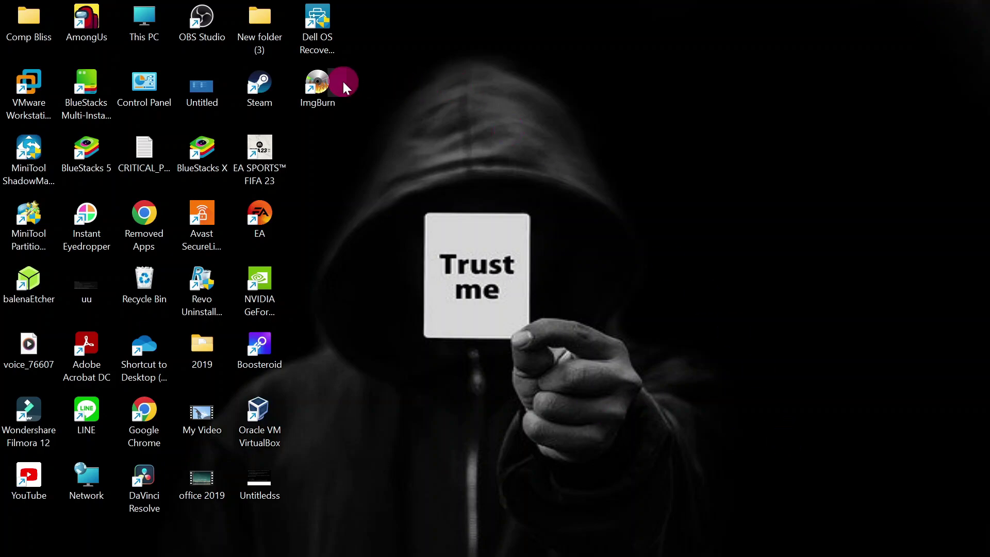
Reposition the ImgBurn desktop shortcut and clear the desktop selection.
left_click_drag(323, 82, 374, 167)
left_click(360, 162)
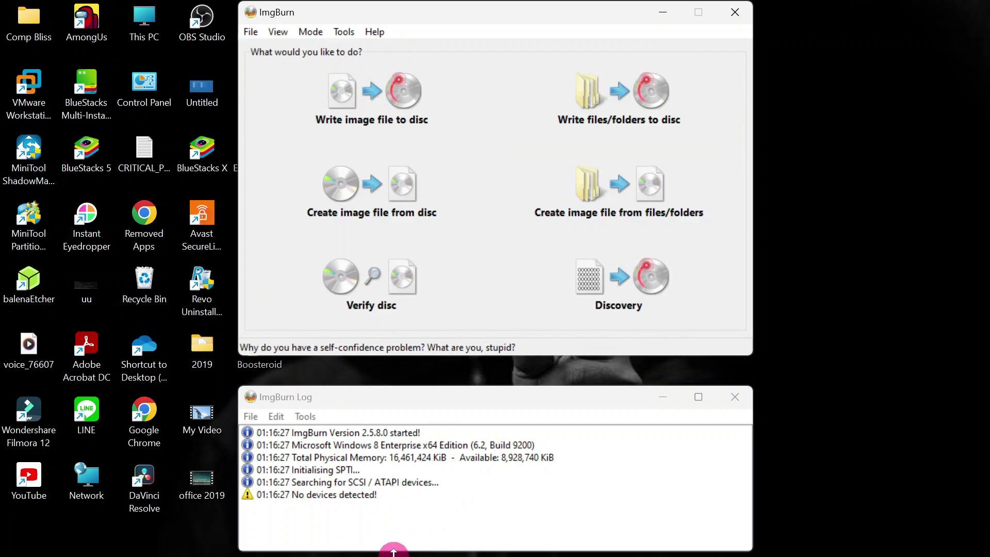
View the 10 items on USB Drive (V:) in File Explorer, then minimize Explorer.
mouse_move(404, 551)
left_click(426, 540)
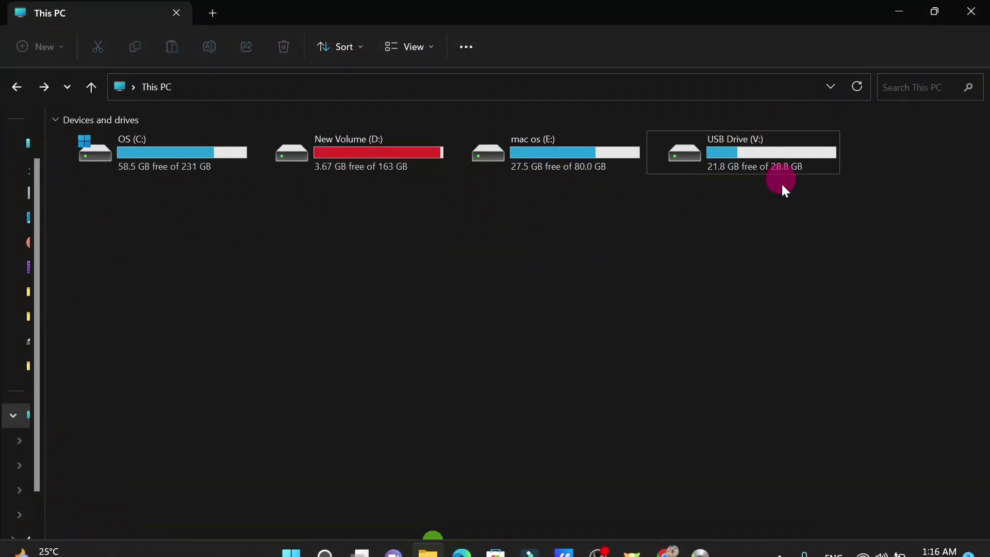
double_click(776, 150)
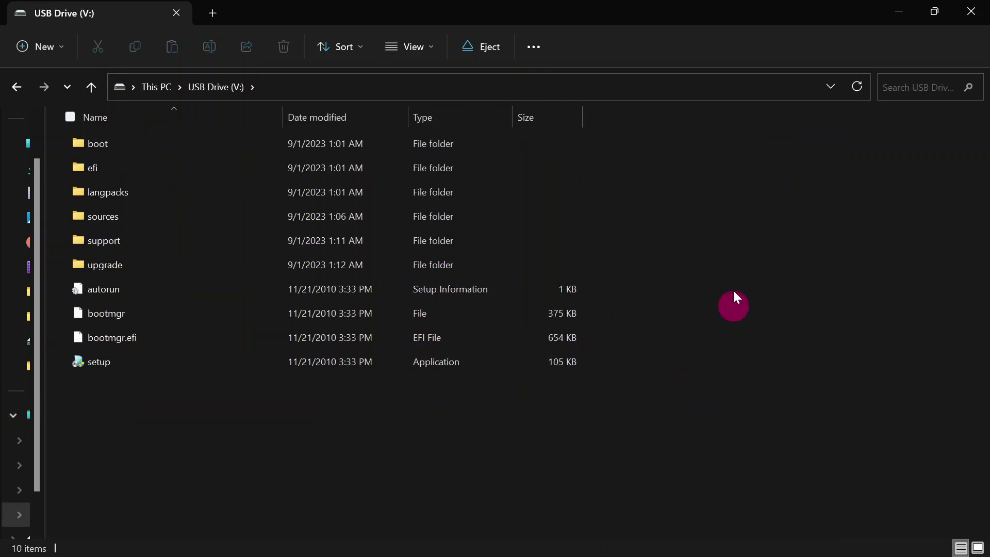
left_click(888, 10)
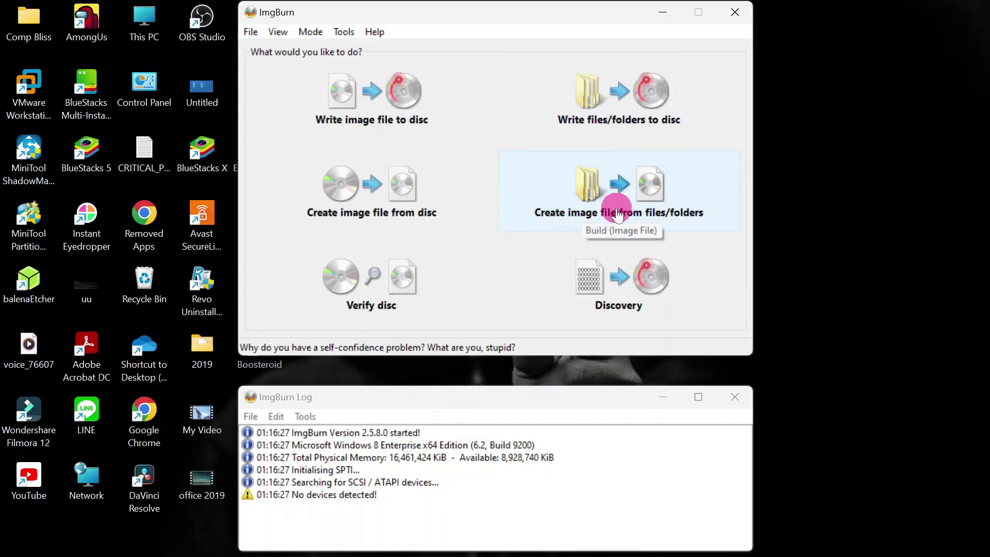
Begin a build-from-files image and add the whole USB Drive (V:) as its source folder.
left_click(617, 213)
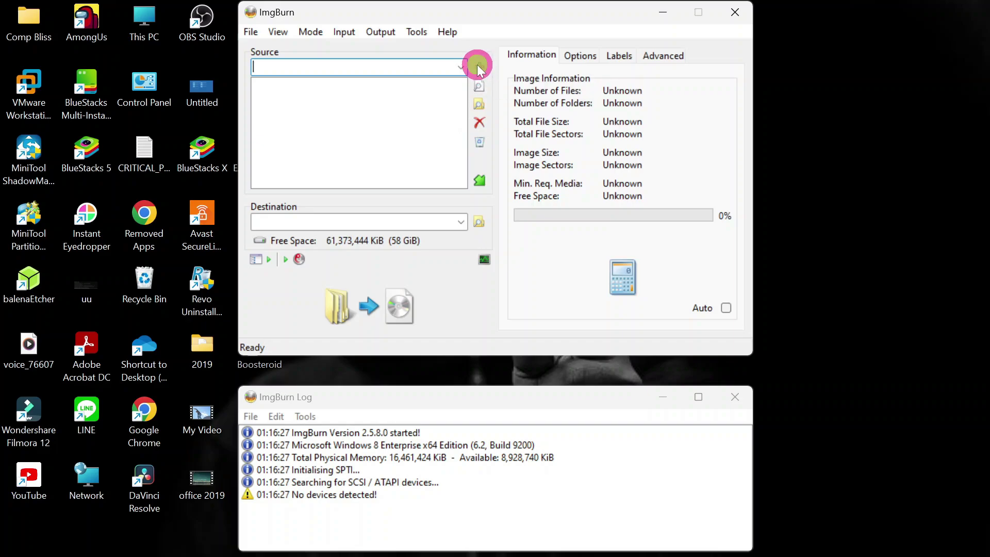
left_click(477, 68)
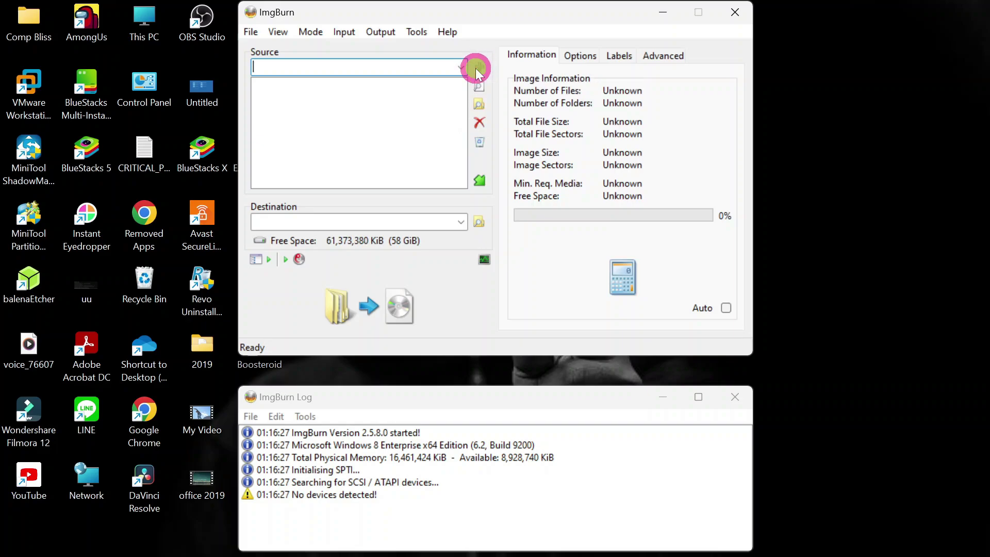
left_click(479, 105)
left_click(478, 103)
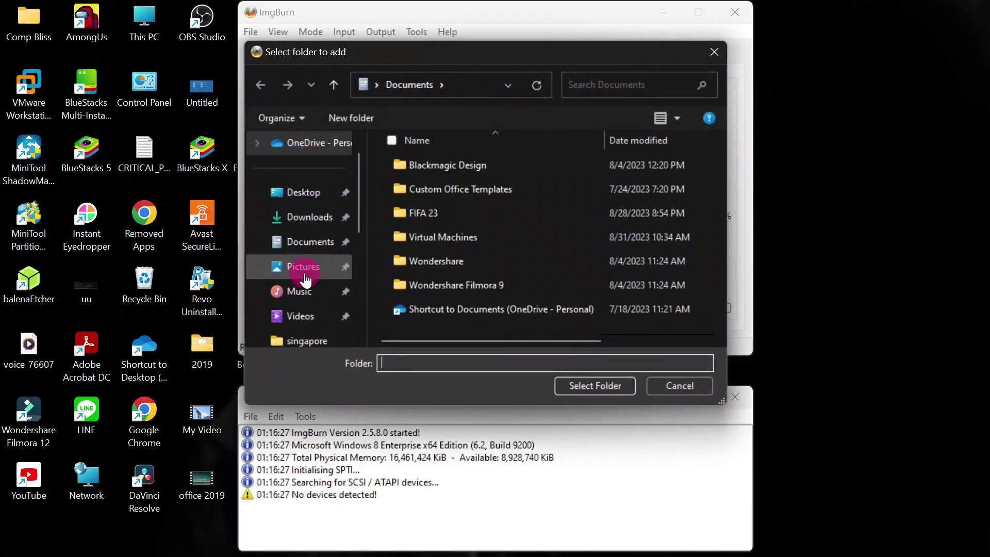
scroll(303, 273, "down", 3)
left_click(303, 336)
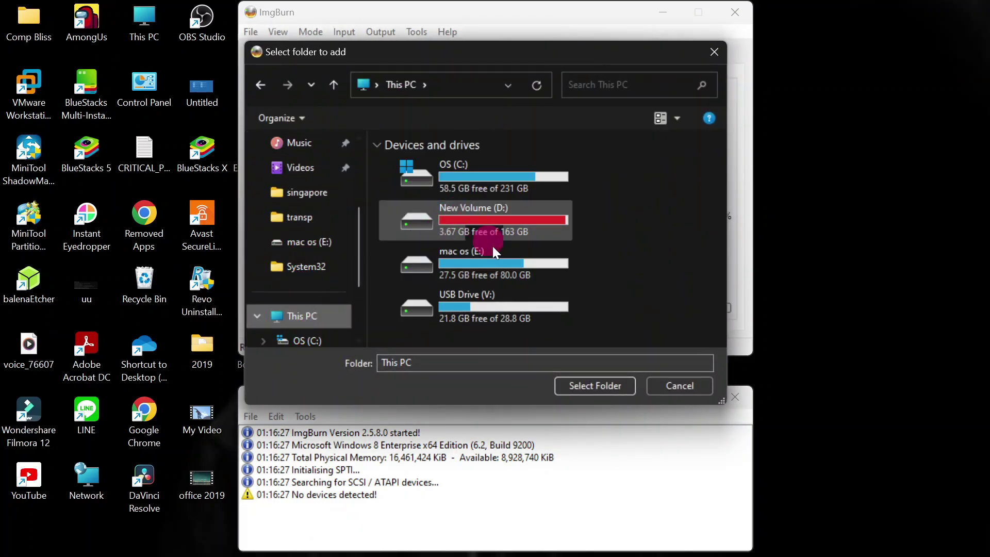
left_click(499, 306)
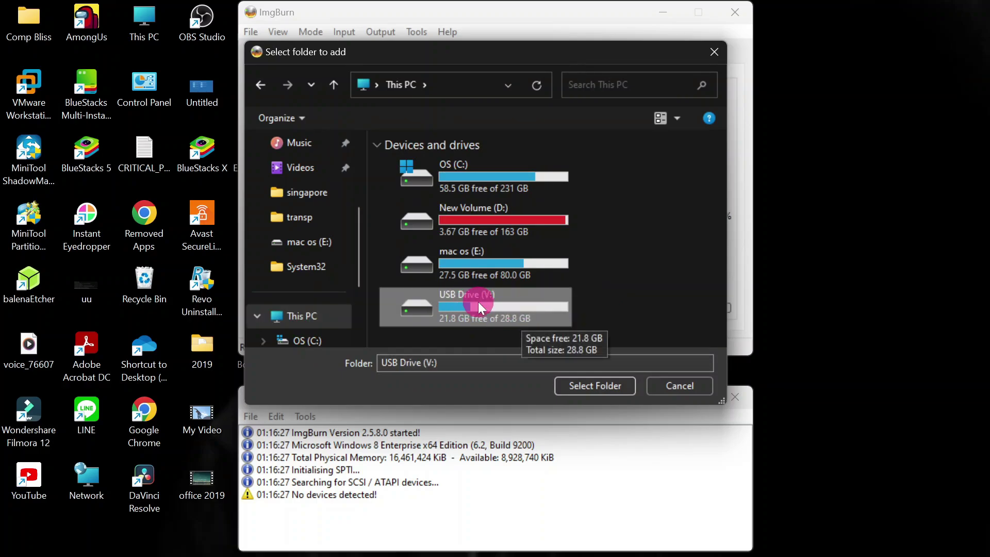
left_click(596, 385)
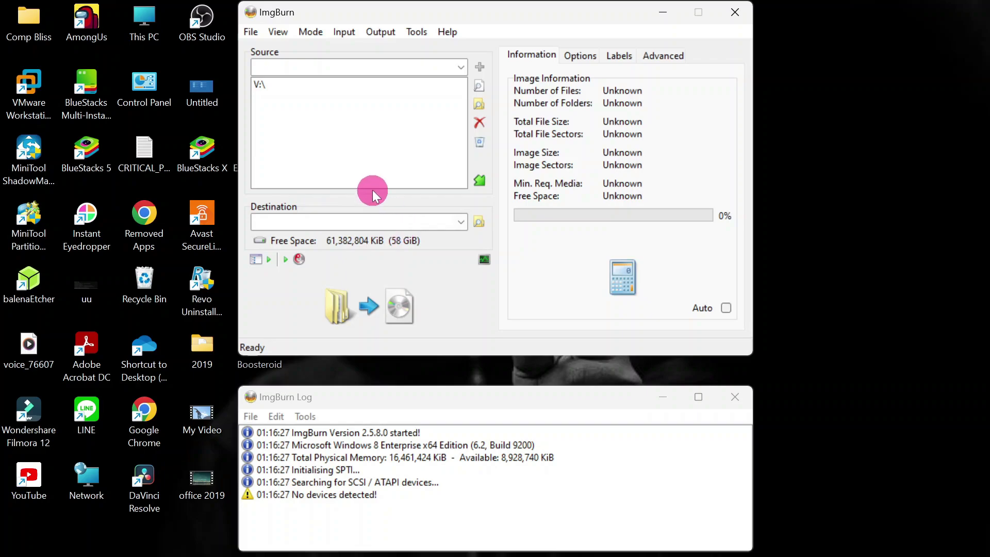
Browse the image destination to the mac os (E:) drive.
left_click(478, 221)
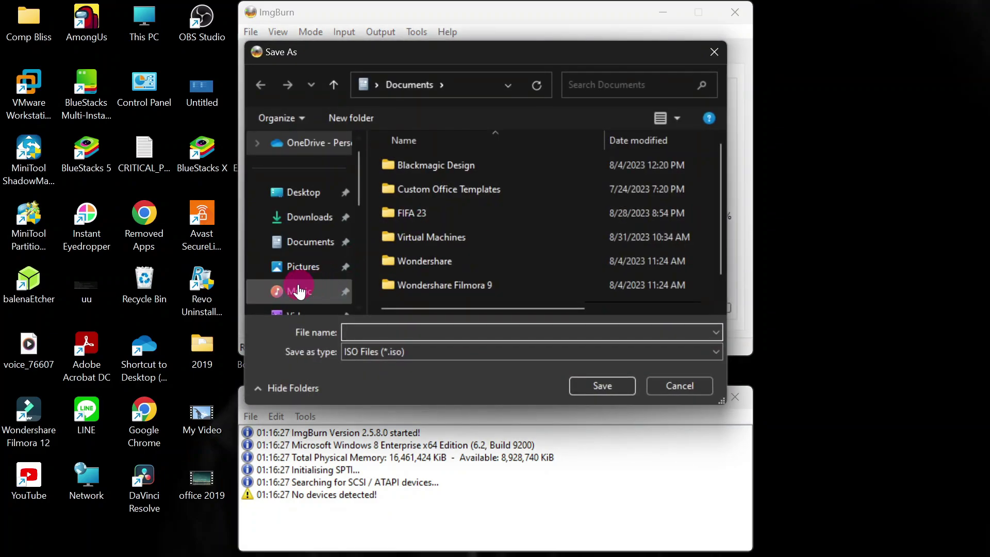
scroll(309, 247, "down", 2)
scroll(316, 272, "down", 1)
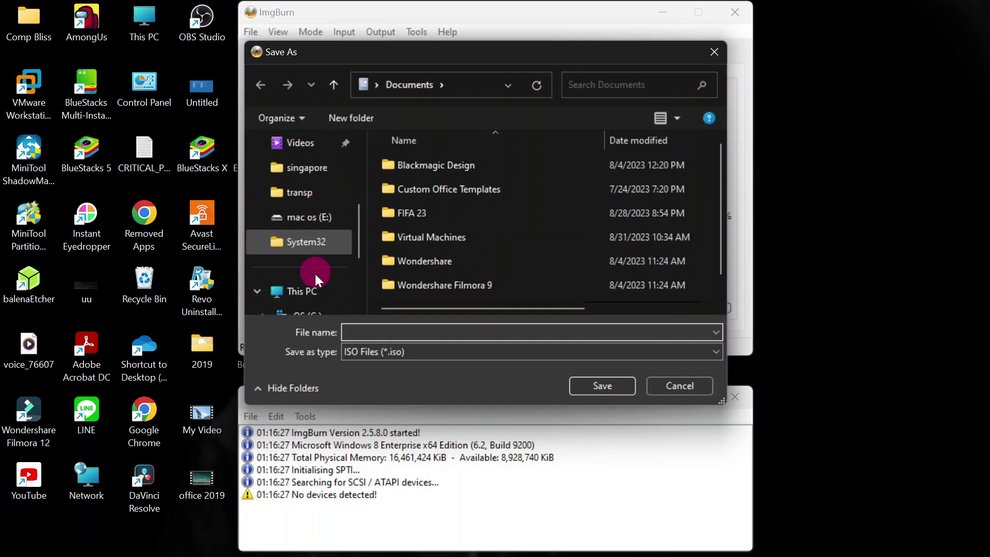
left_click(315, 290)
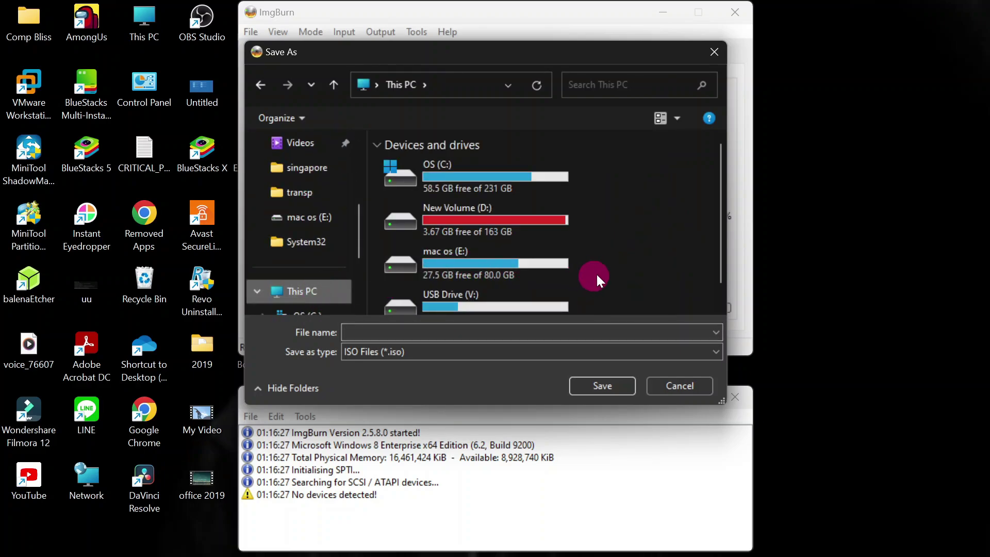
scroll(623, 259, "down", 1)
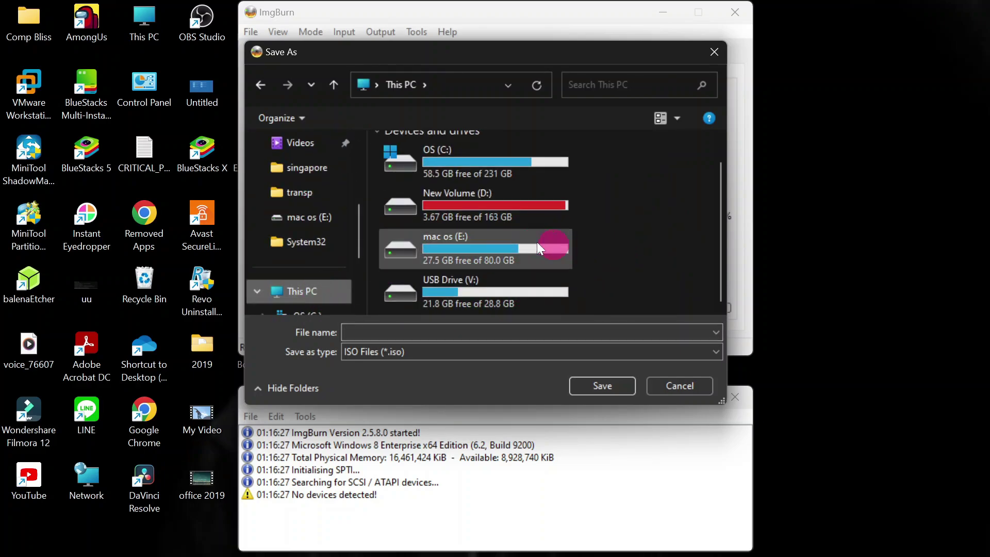
double_click(481, 248)
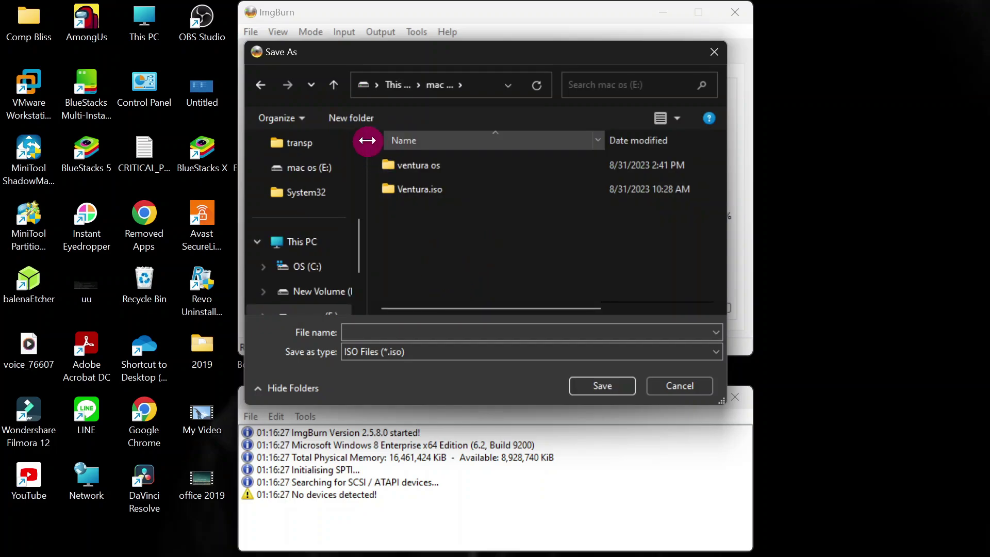
Create a 'win 7 iso' folder there and save the image as windows7.iso inside it.
left_click(360, 123)
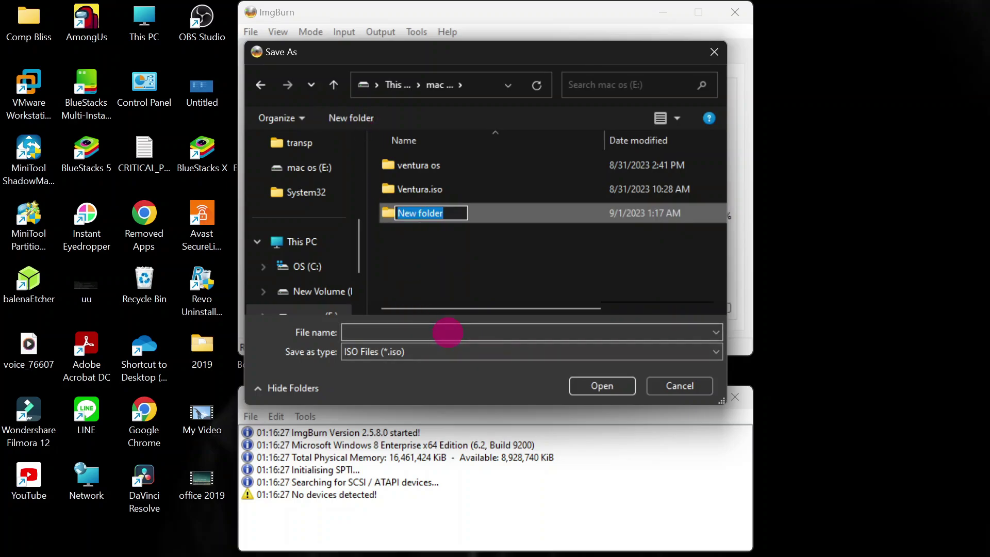
type("win")
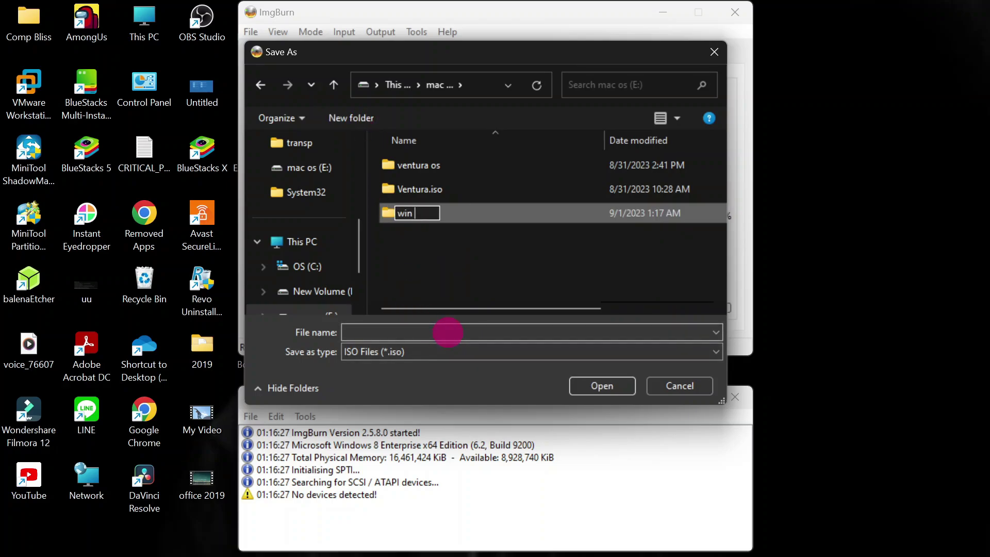
type(" 7 iso")
left_click(454, 273)
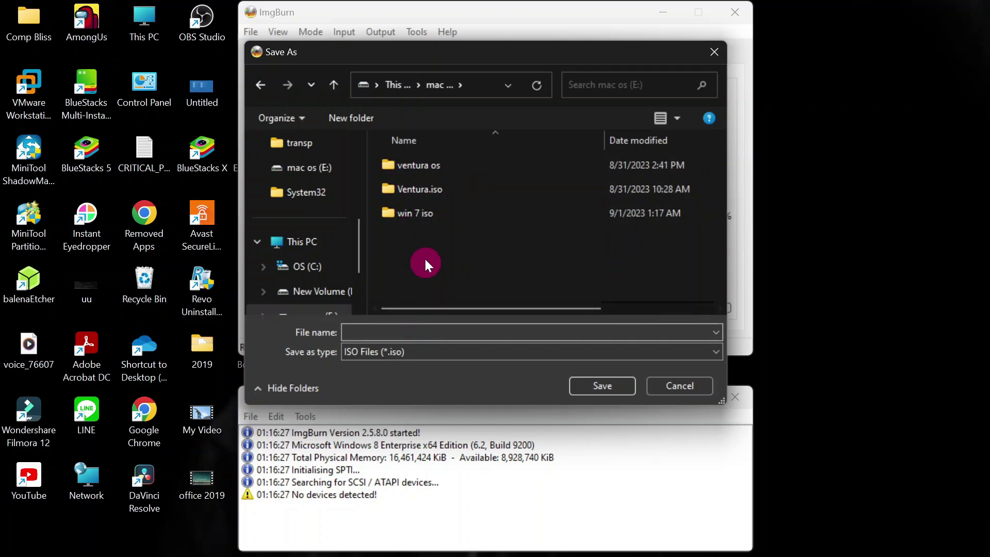
double_click(422, 212)
left_click(415, 332)
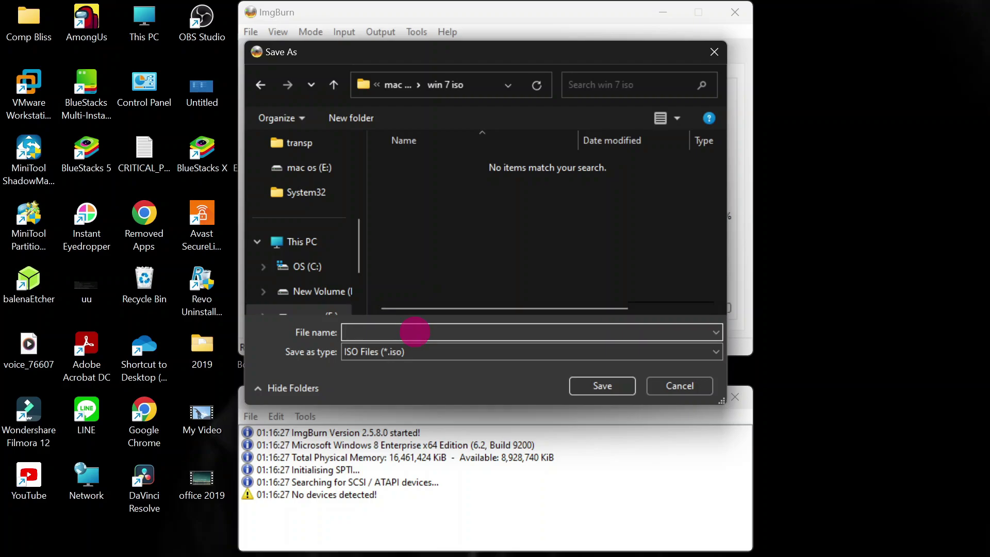
type("windows7.iso")
left_click(599, 379)
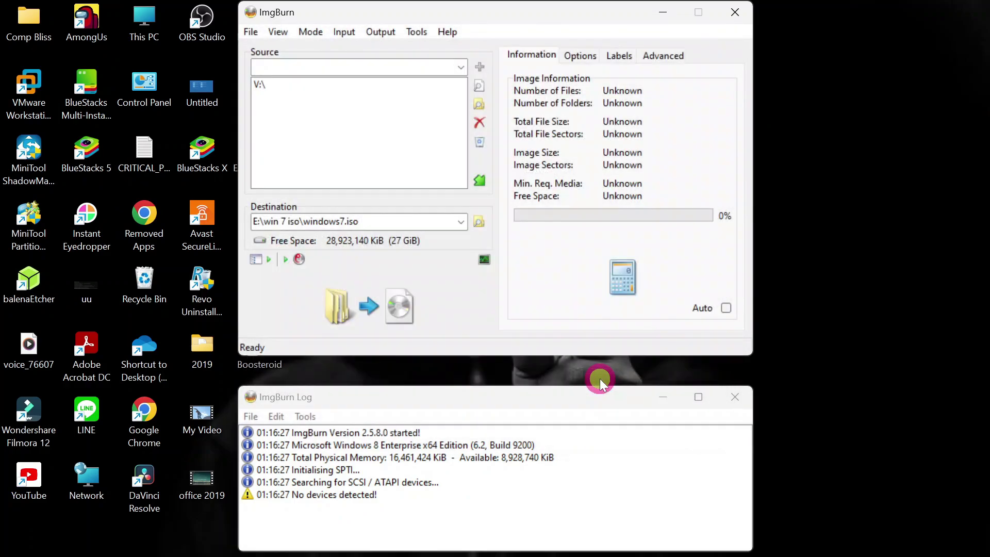
Turn on Make Image Bootable in the Advanced > Bootable Disc settings.
left_click(663, 55)
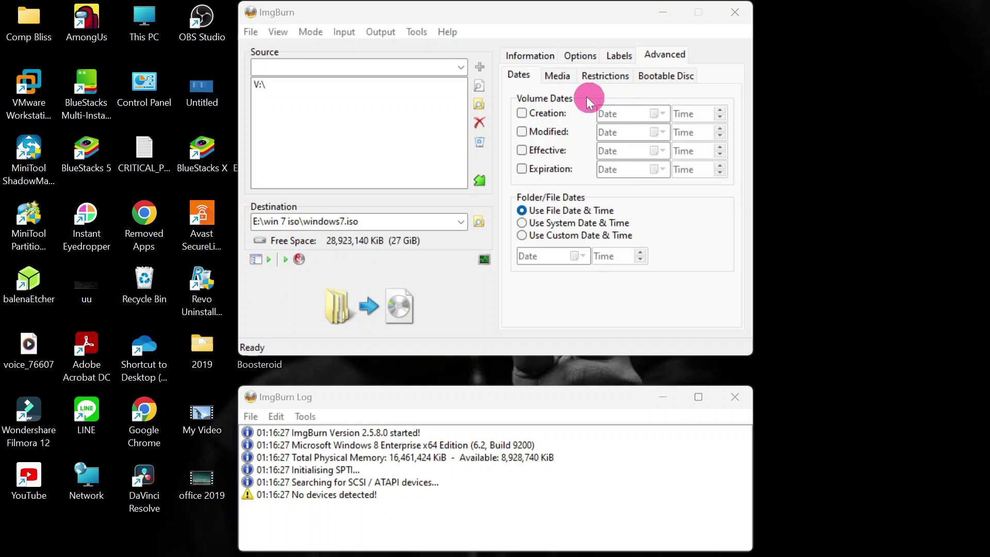
left_click(666, 77)
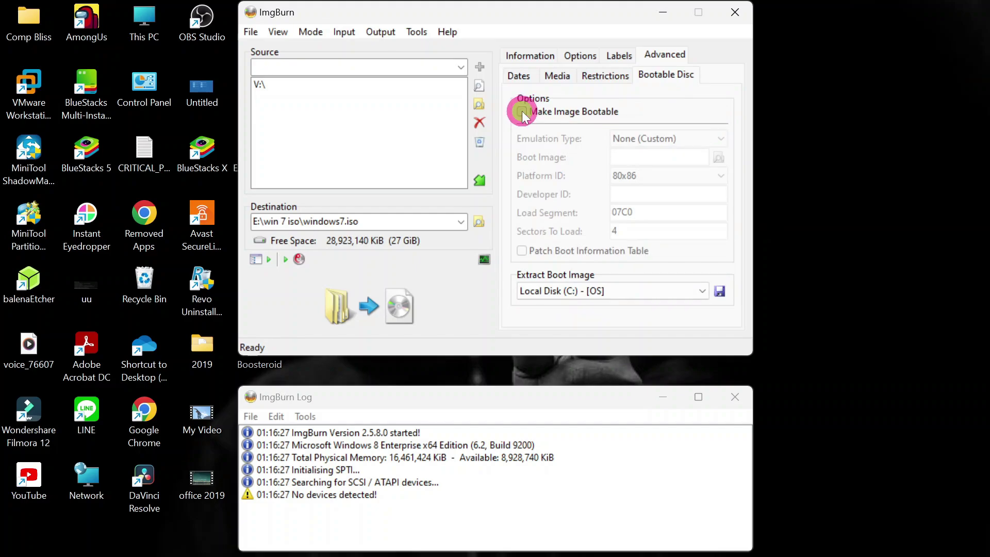
left_click(522, 111)
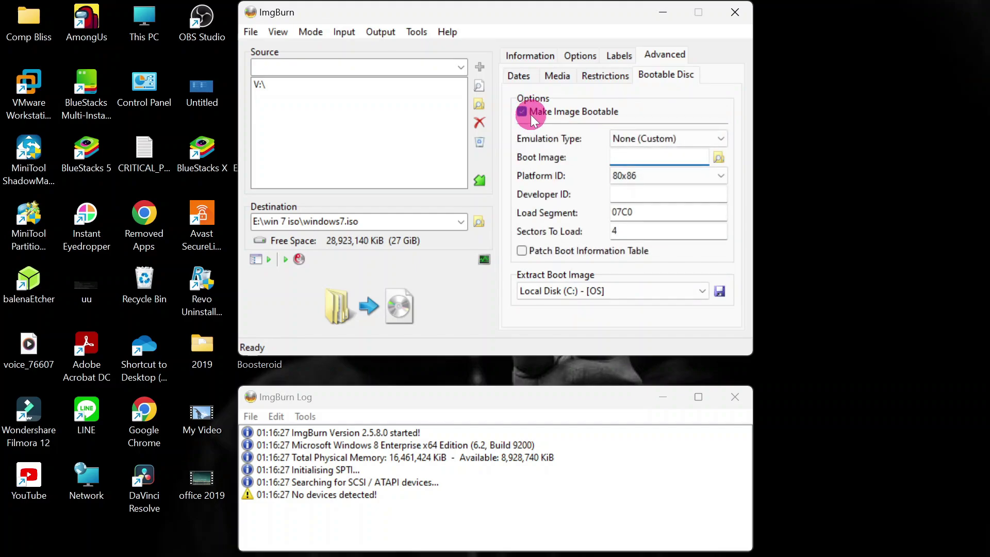
Select V:\boot\etfsboot.com from the USB drive as the boot image.
left_click(719, 157)
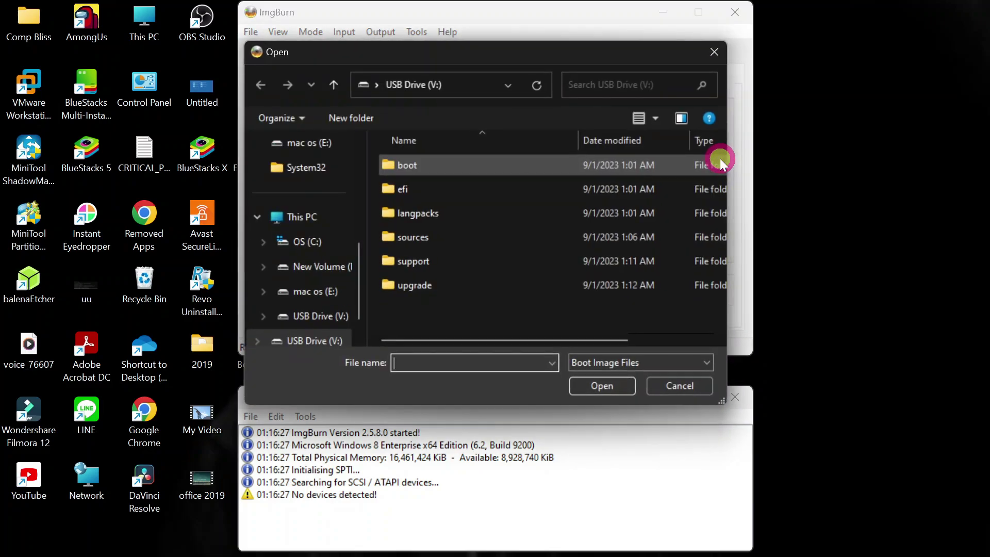
left_click(288, 216)
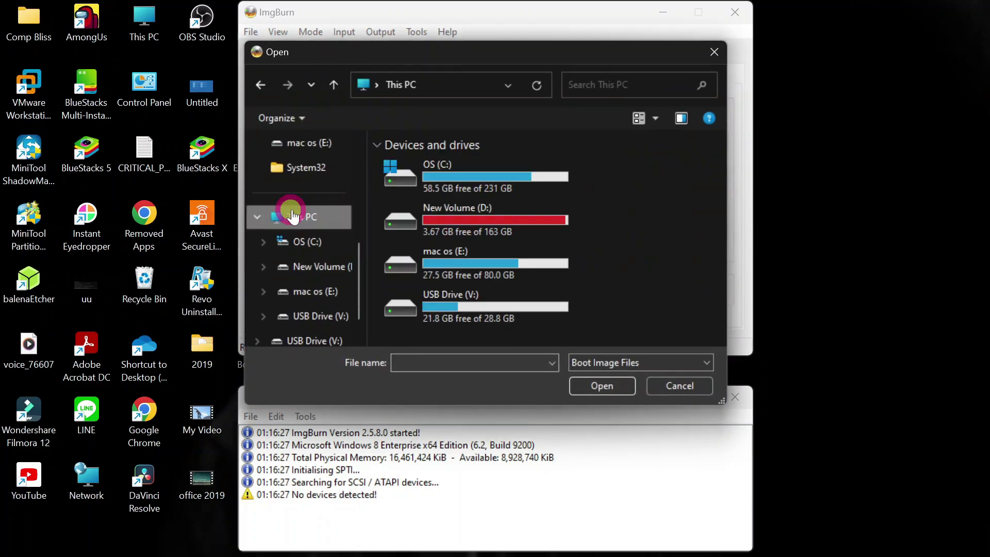
double_click(490, 309)
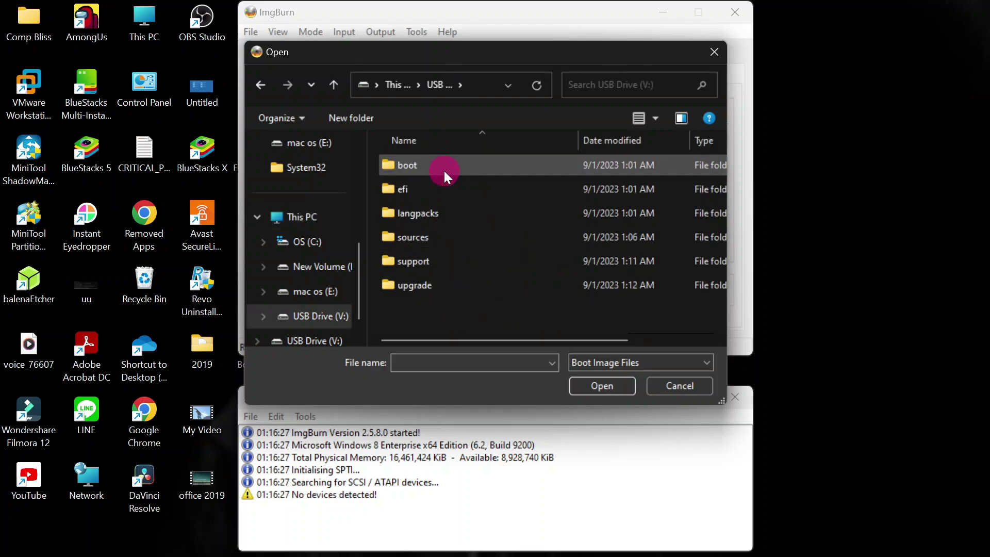
double_click(444, 171)
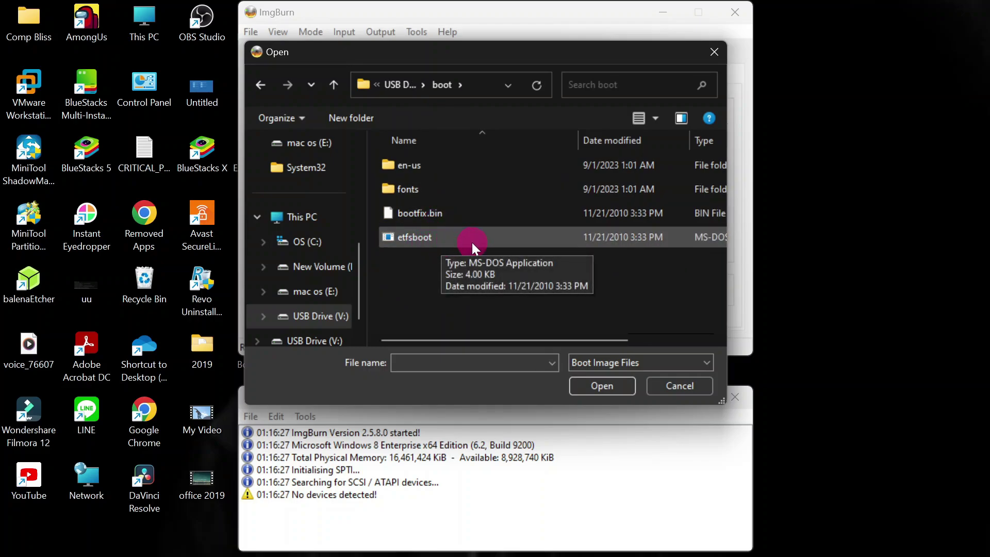
left_click(450, 232)
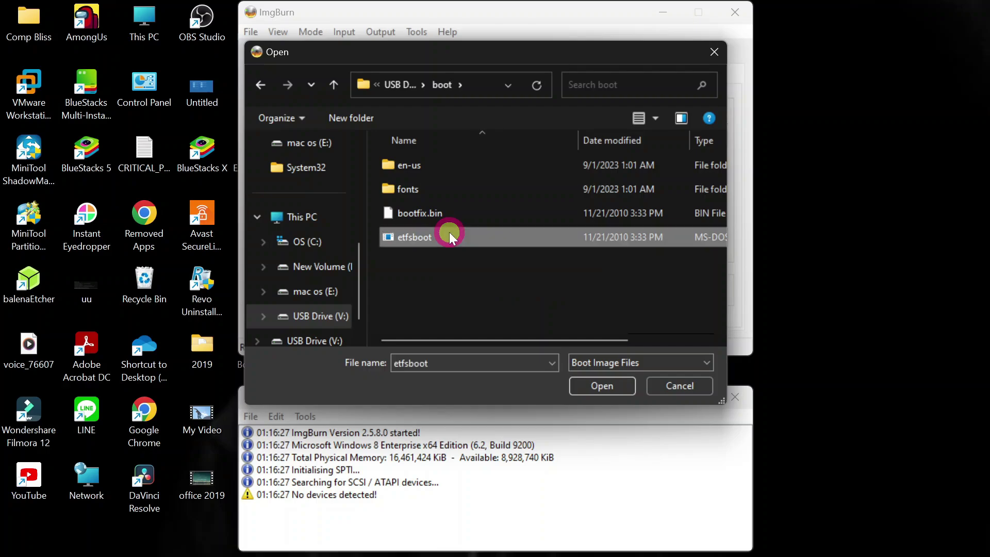
left_click(604, 385)
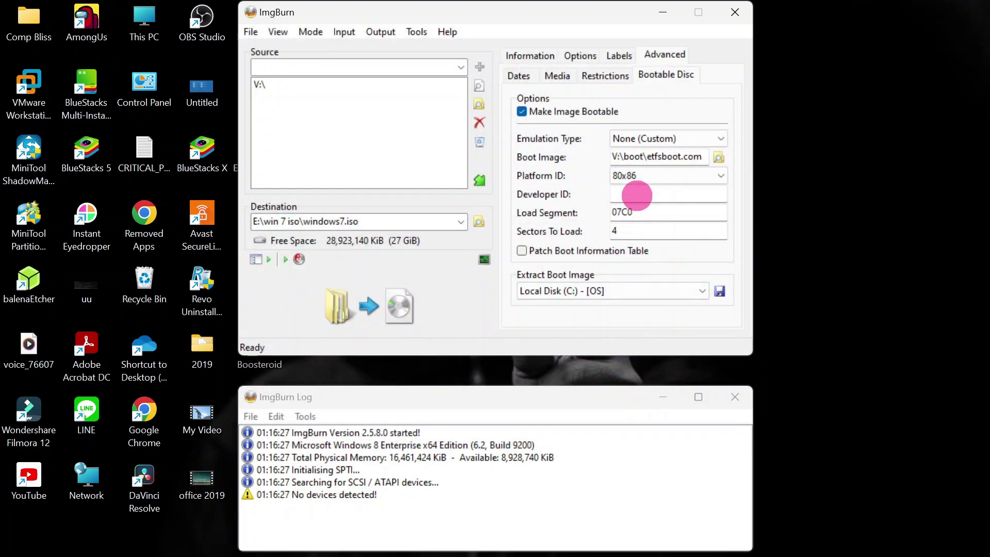
Enter Developer ID 'Microsoft corporation' and change Sectors To Load from 4 to 8.
left_click(637, 196)
type("Microsoft cope")
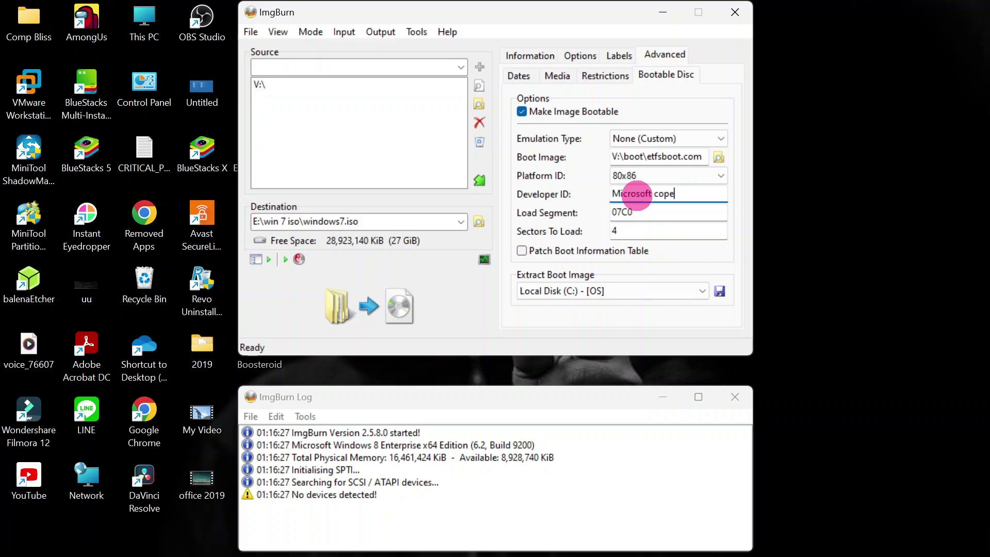
type("ration")
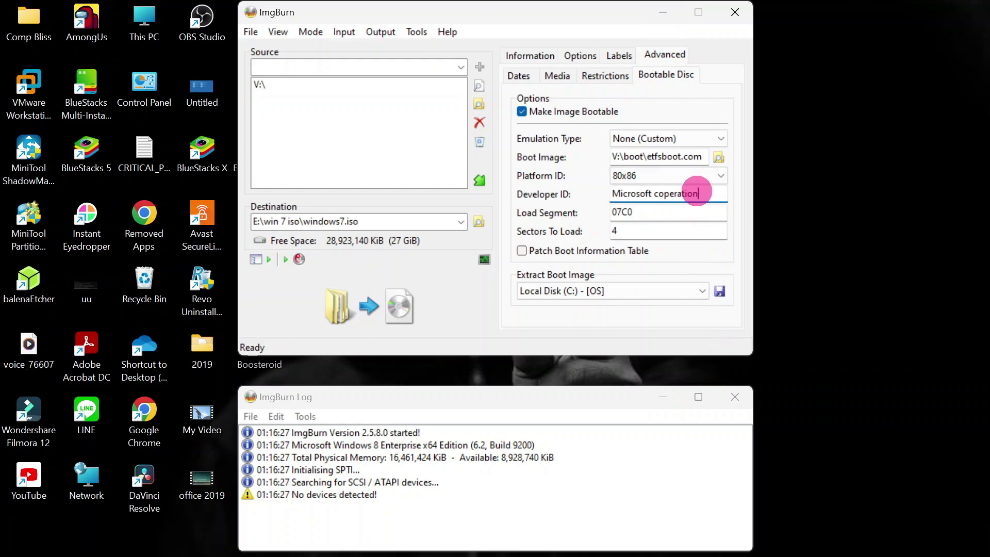
key("BackSpace")
key("BackSpace")
key("BackSpace")
key("BackSpace")
key("BackSpace")
key("BackSpace")
key("BackSpace")
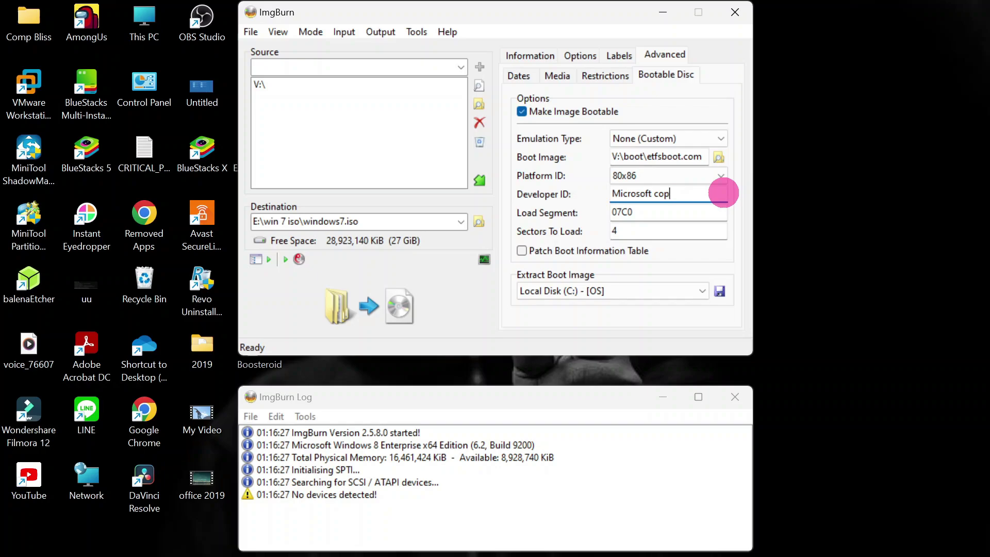
key("BackSpace")
type("rporation")
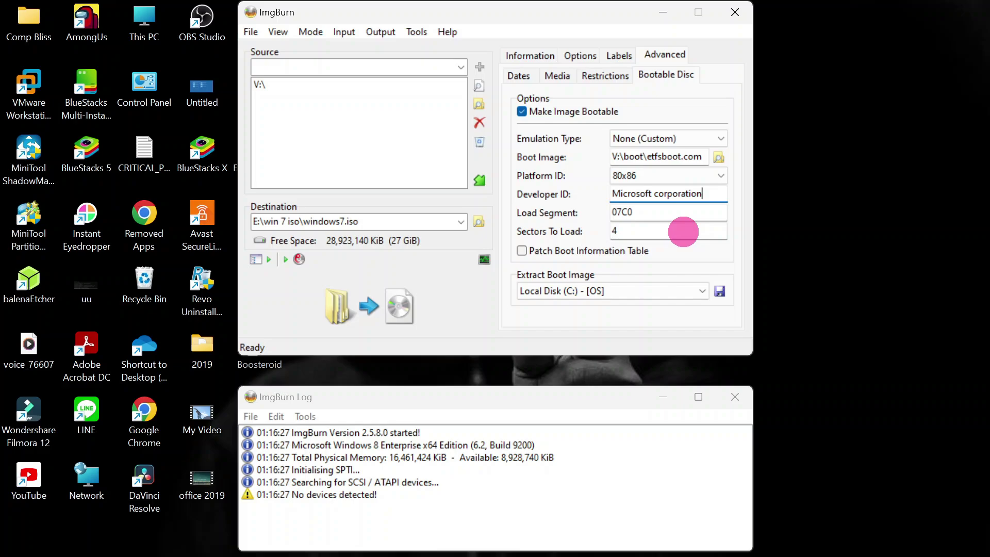
left_click(683, 231)
key("BackSpace")
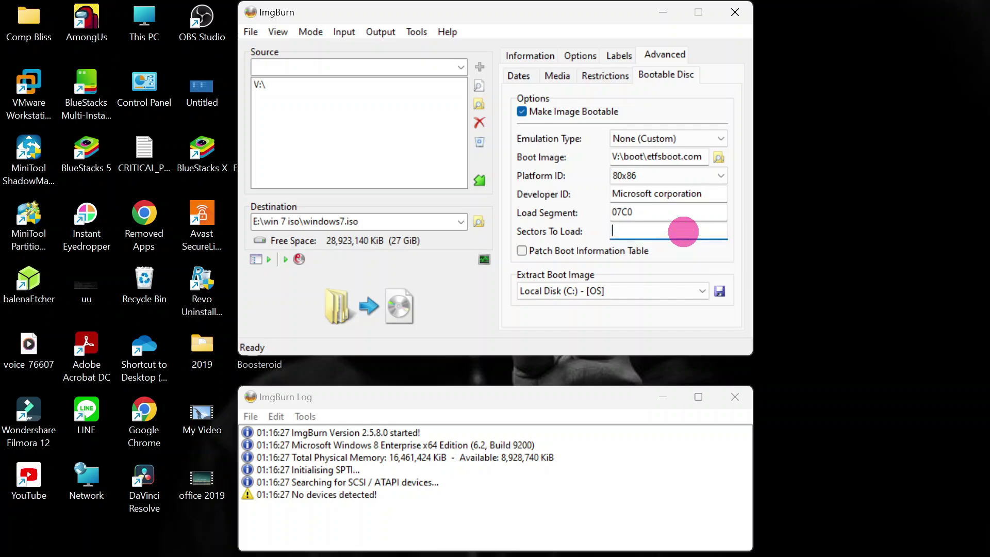
type("8")
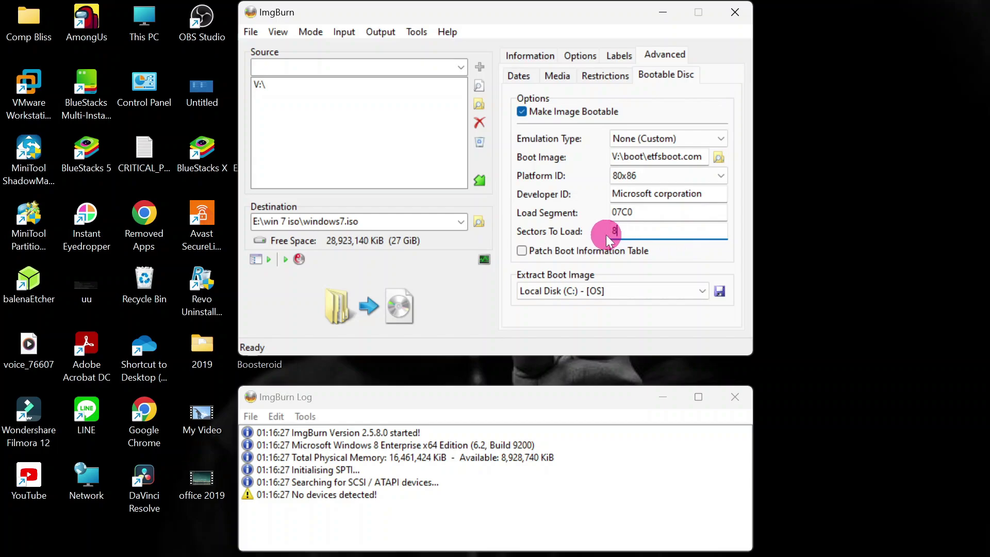
Build windows7.iso, accepting UDF, the windows7 volume label and the summary, then close ImgBurn.
left_click(371, 308)
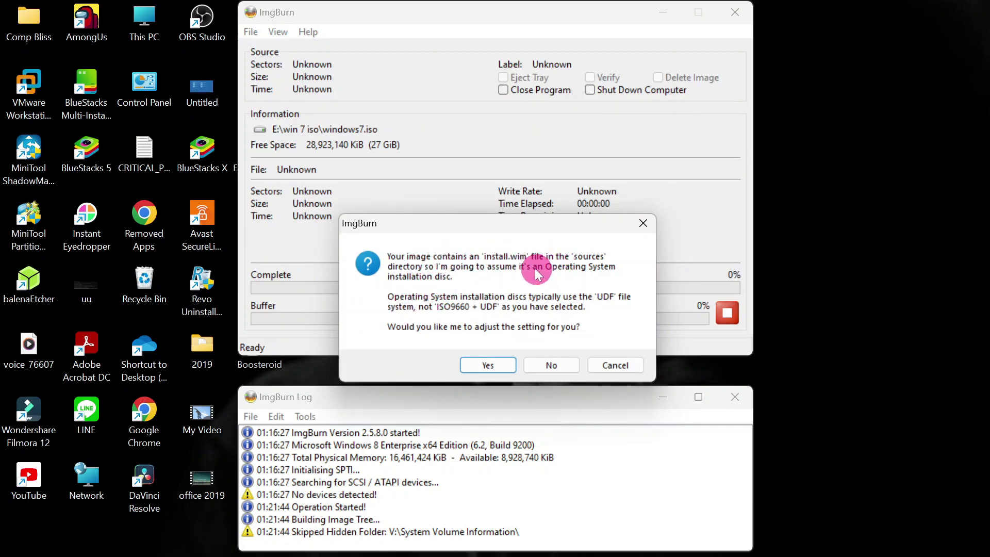
left_click(488, 365)
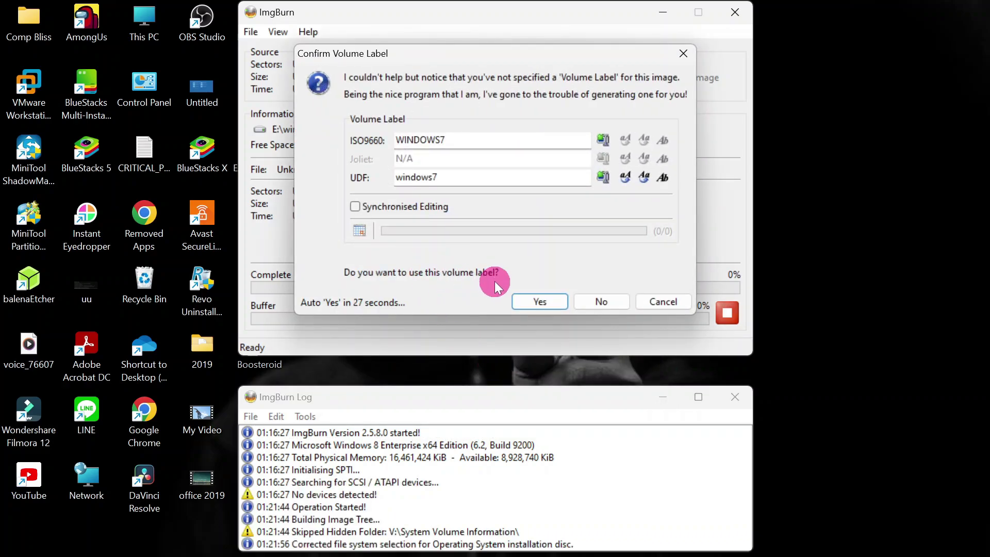
left_click(530, 301)
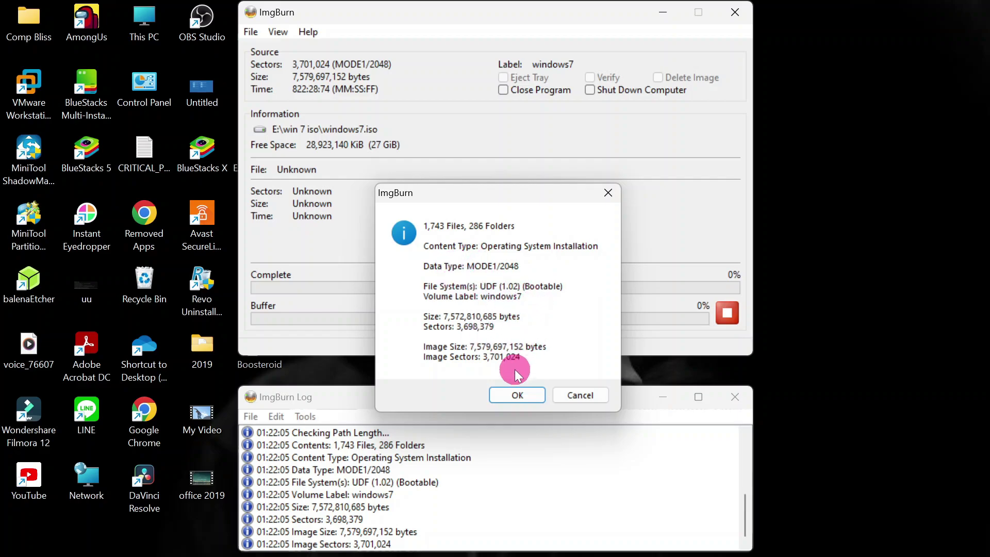
left_click(518, 394)
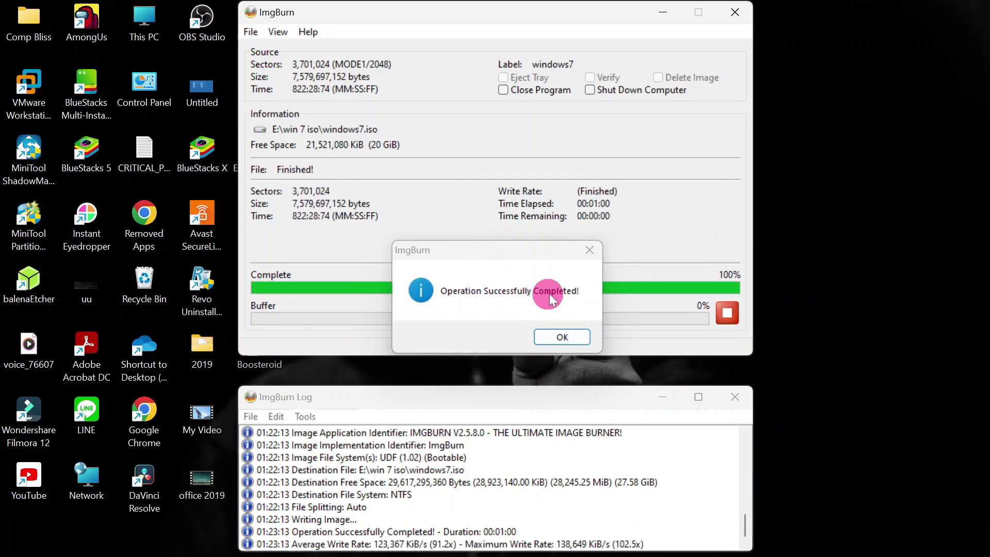
left_click(571, 335)
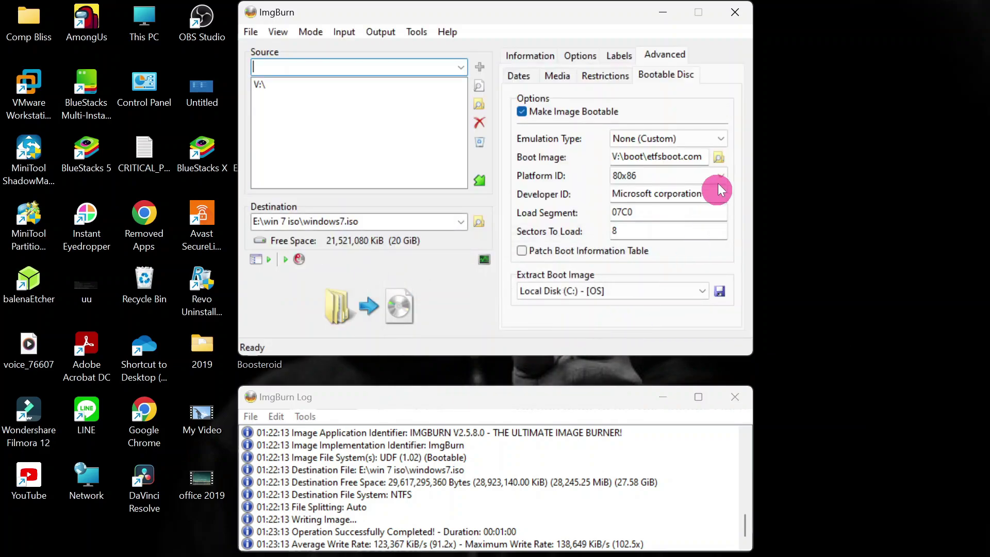
left_click(744, 15)
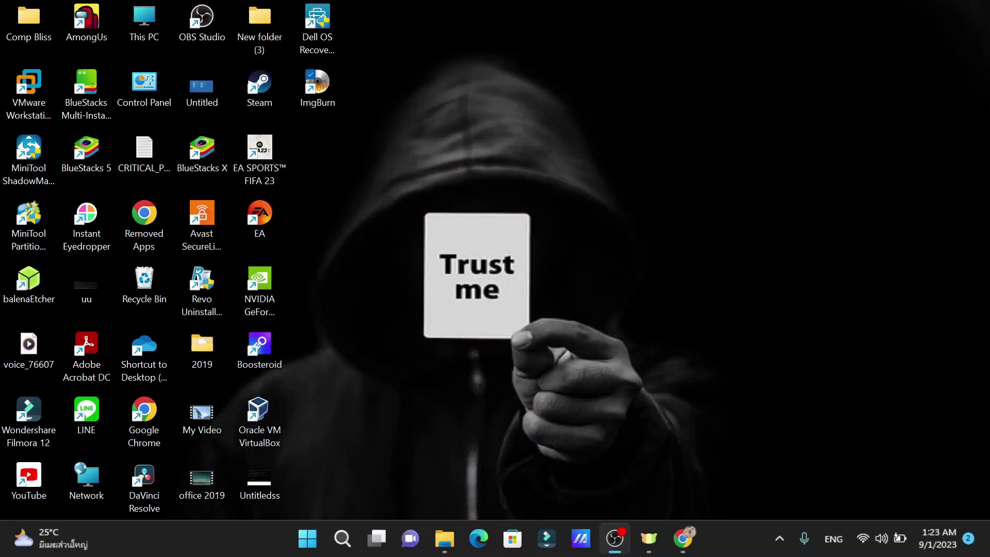
Open the win 7 iso folder on the mac os (E:) drive in File Explorer.
left_click(445, 548)
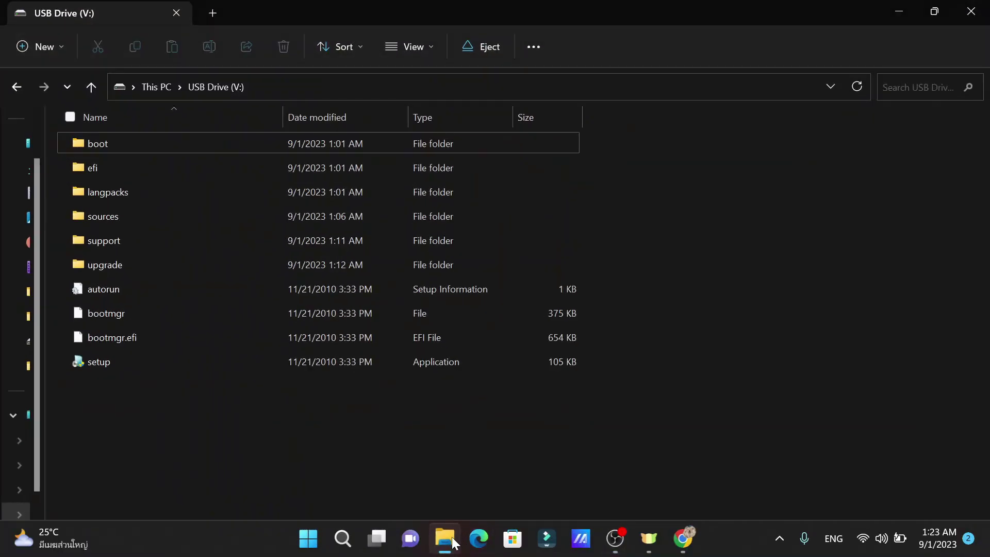
left_click(157, 91)
left_click(601, 368)
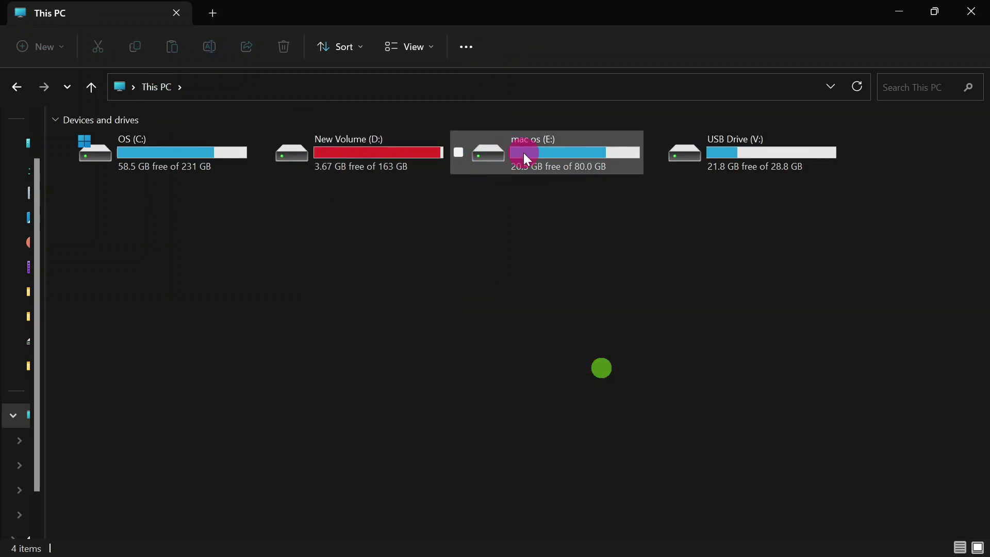
double_click(562, 150)
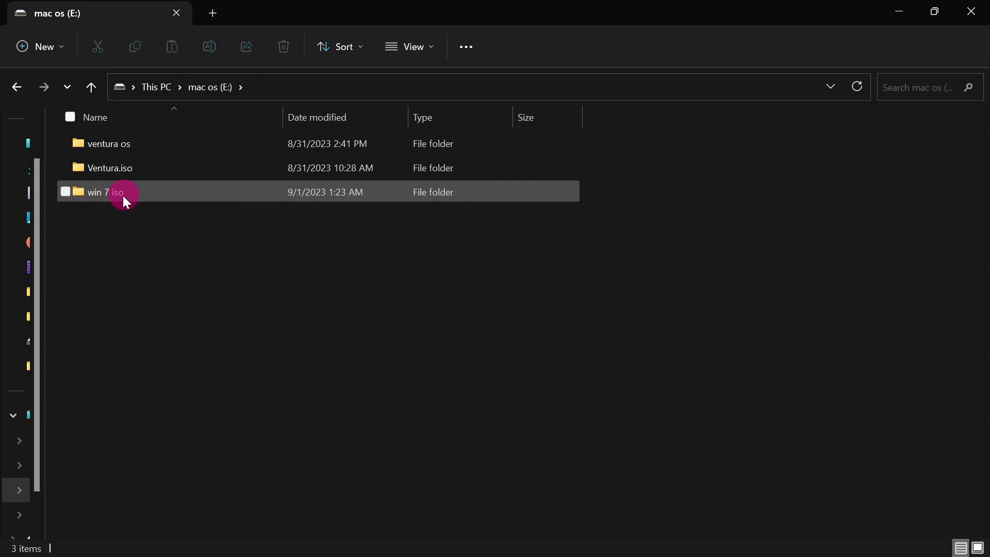
mouse_move(148, 196)
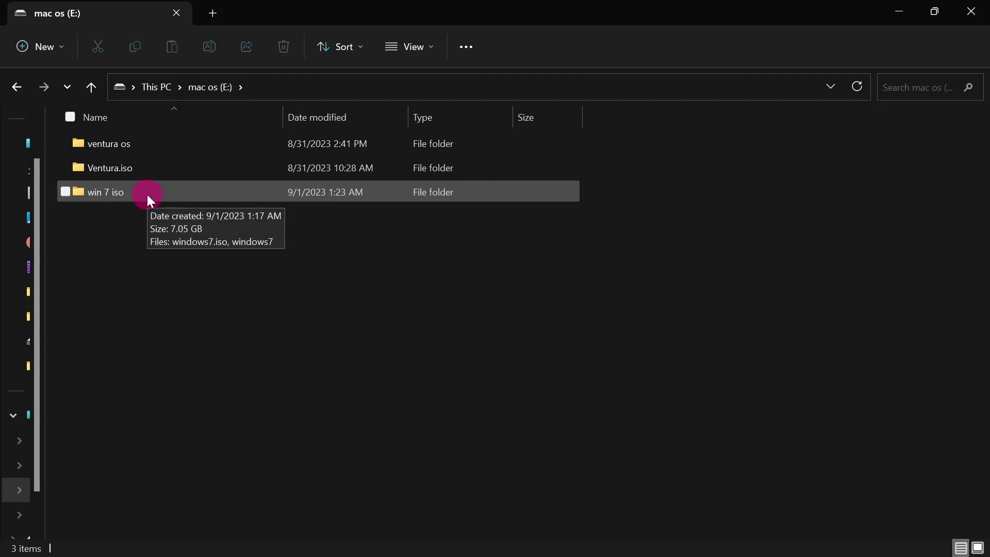
double_click(147, 193)
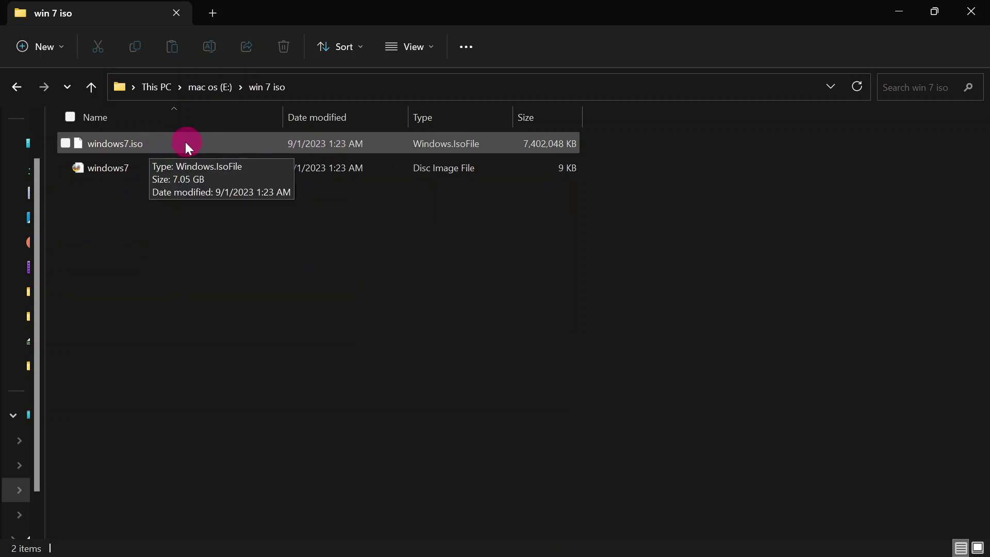
Check windows7.iso's Properties showing 7.05 GB, then minimize the Explorer window.
left_click(163, 145)
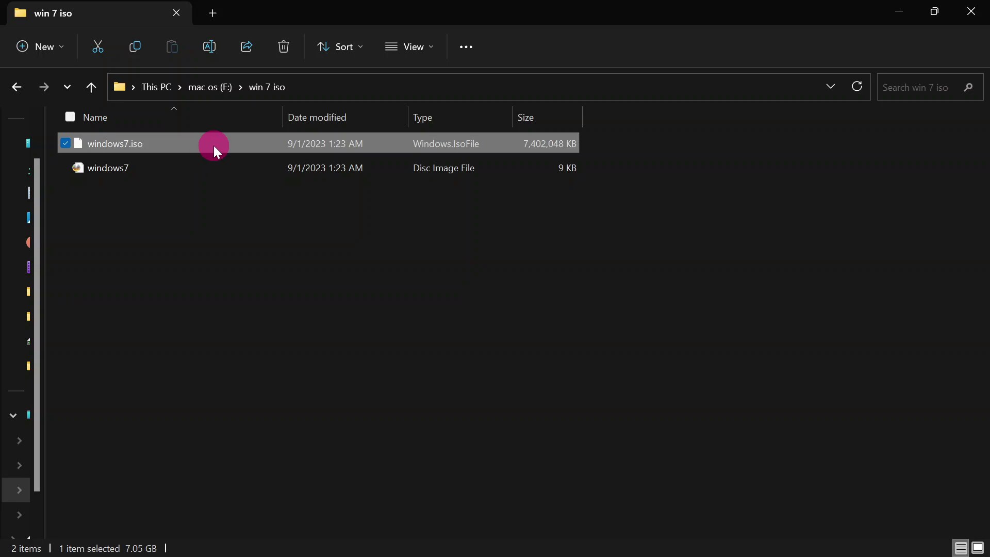
right_click(150, 144)
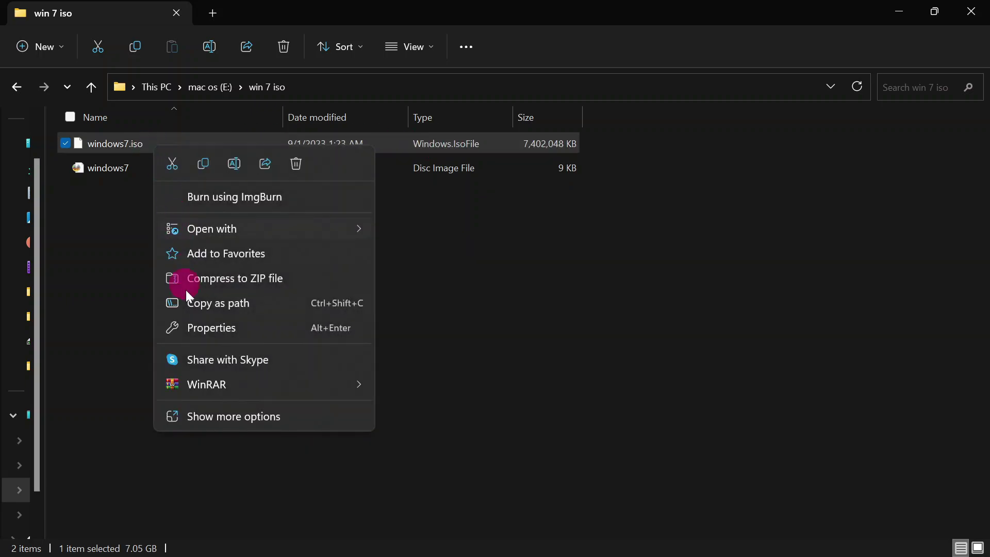
left_click(202, 412)
left_click(279, 402)
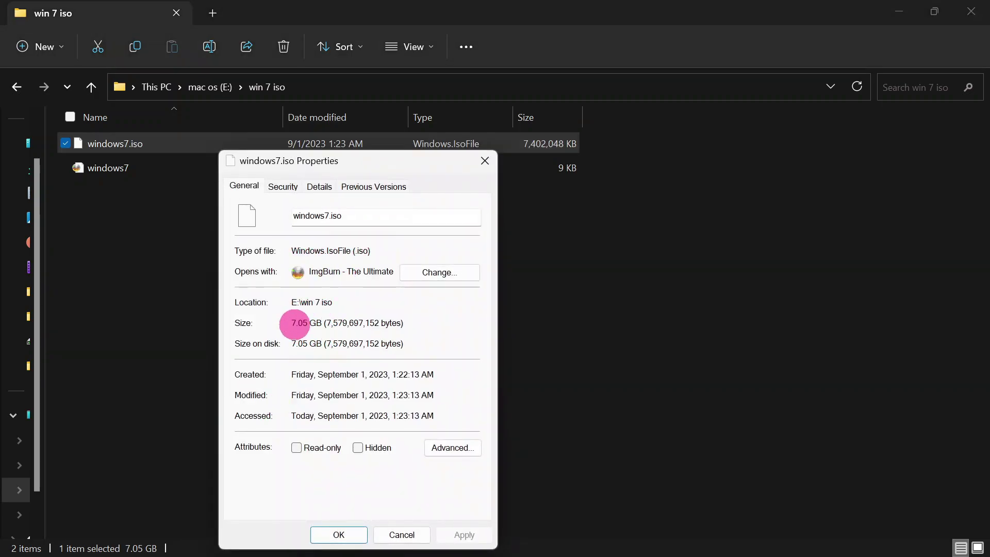
left_click(351, 534)
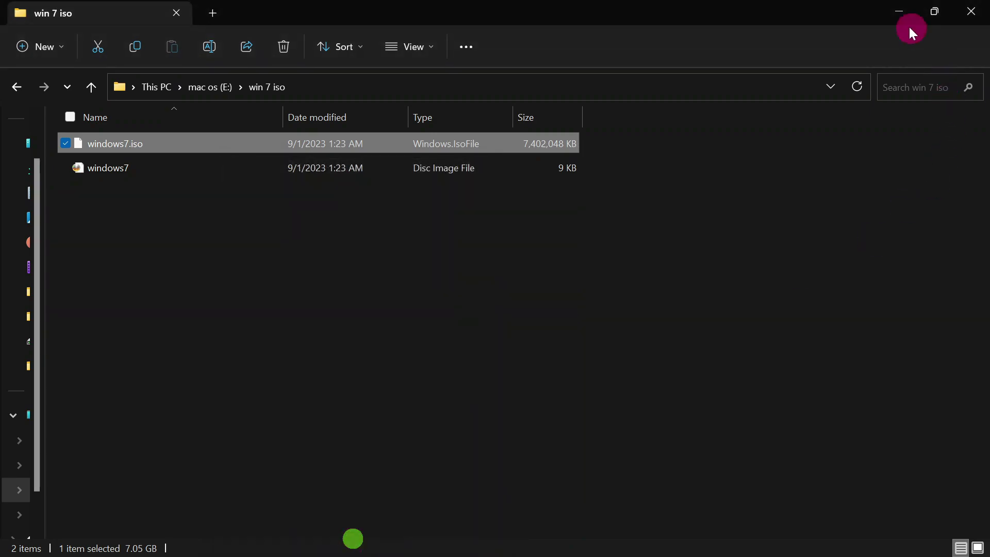
left_click(900, 12)
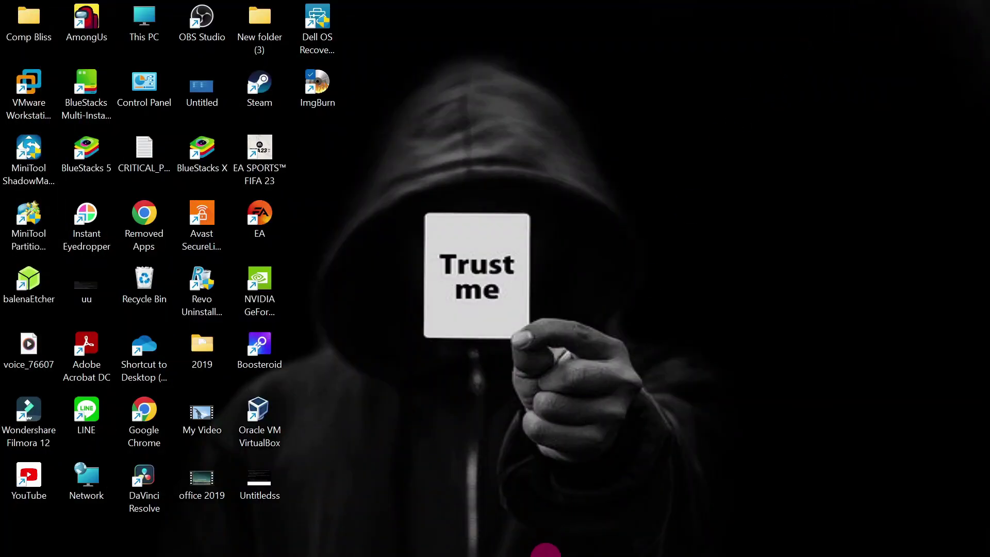
Search 'rufus' in a new Chrome tab and open the official rufus.ie site.
mouse_move(539, 551)
mouse_move(450, 544)
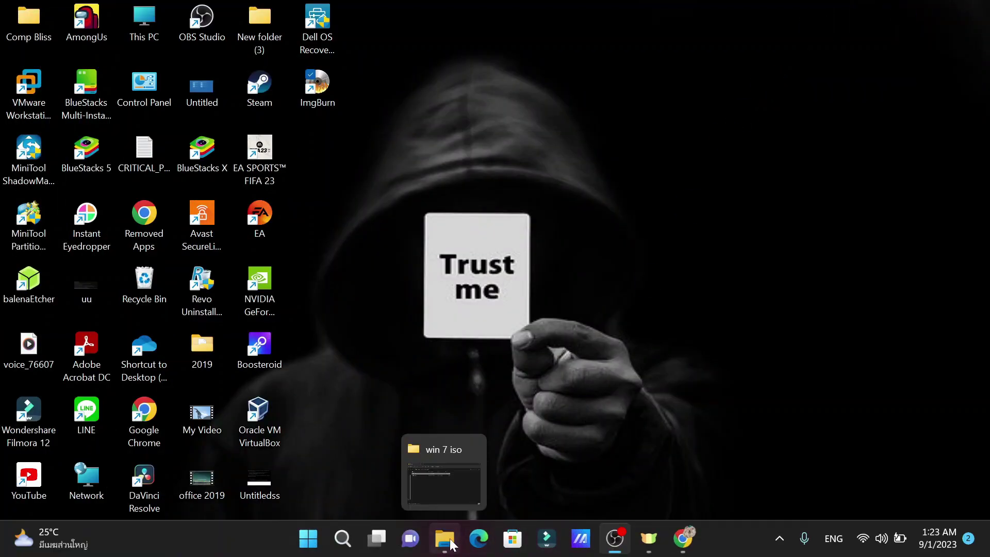
left_click(679, 538)
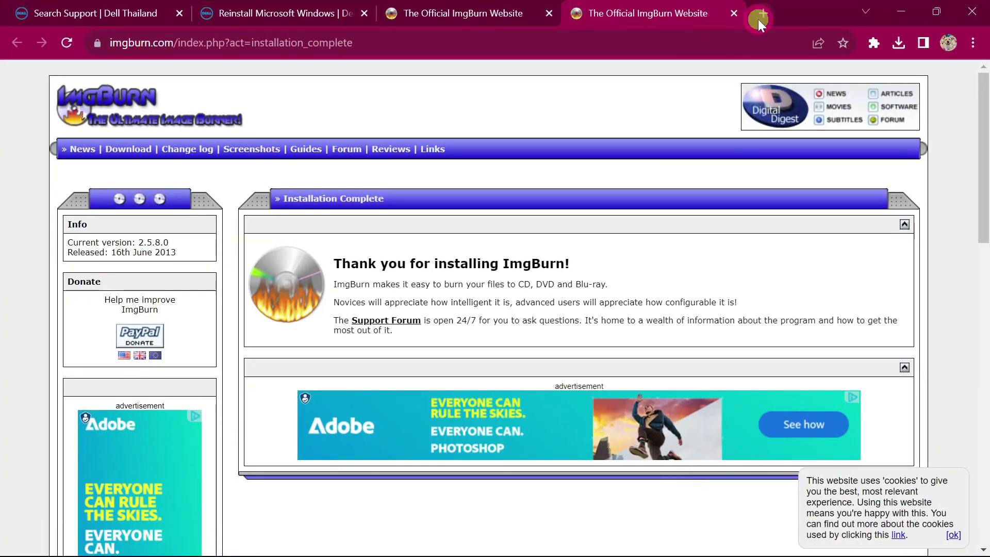
left_click(761, 13)
type("rufus")
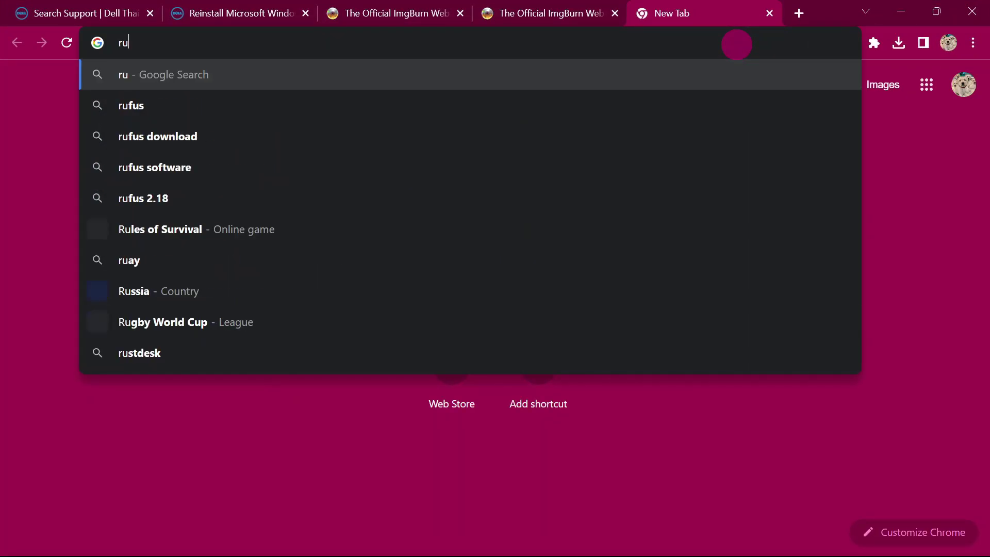
key("Return")
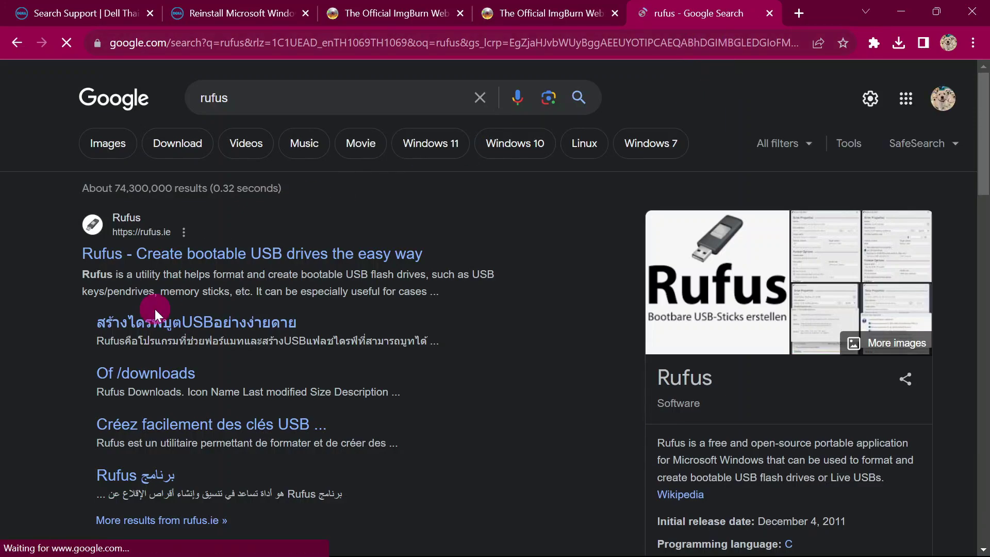
left_click(201, 252)
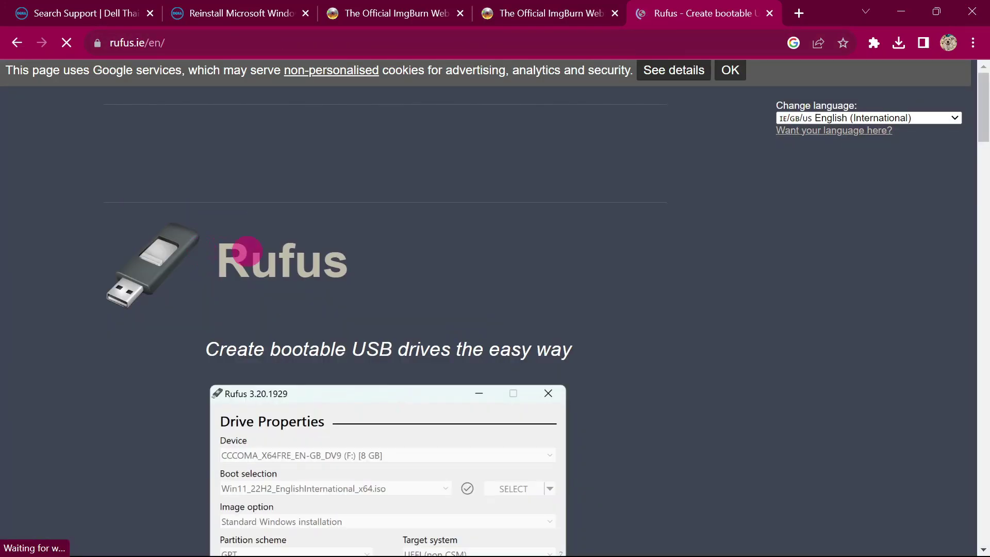
Download rufus-4.2.exe, dismiss the ad, and run it from the Downloads list.
scroll(310, 267, "down", 12)
scroll(310, 267, "down", 5)
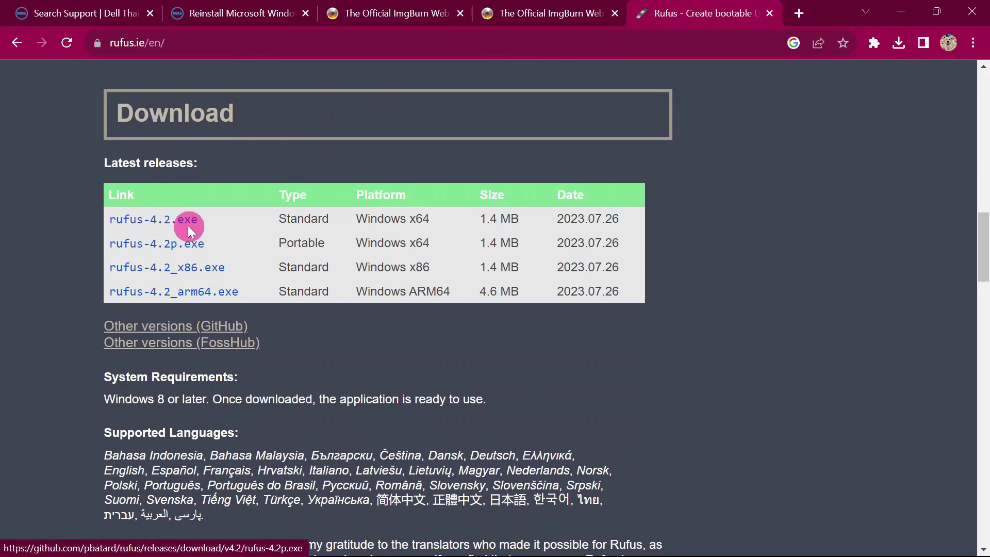
left_click(184, 227)
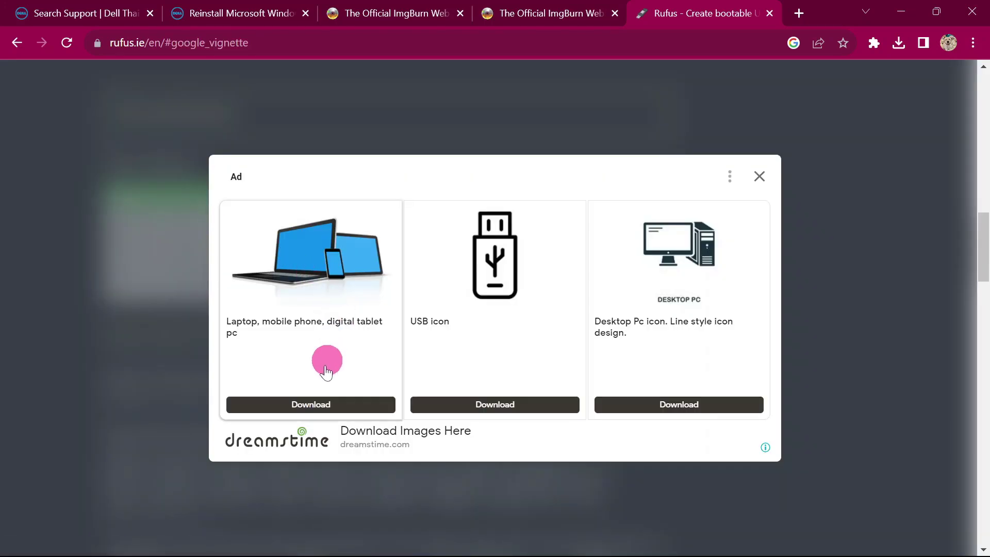
left_click(760, 178)
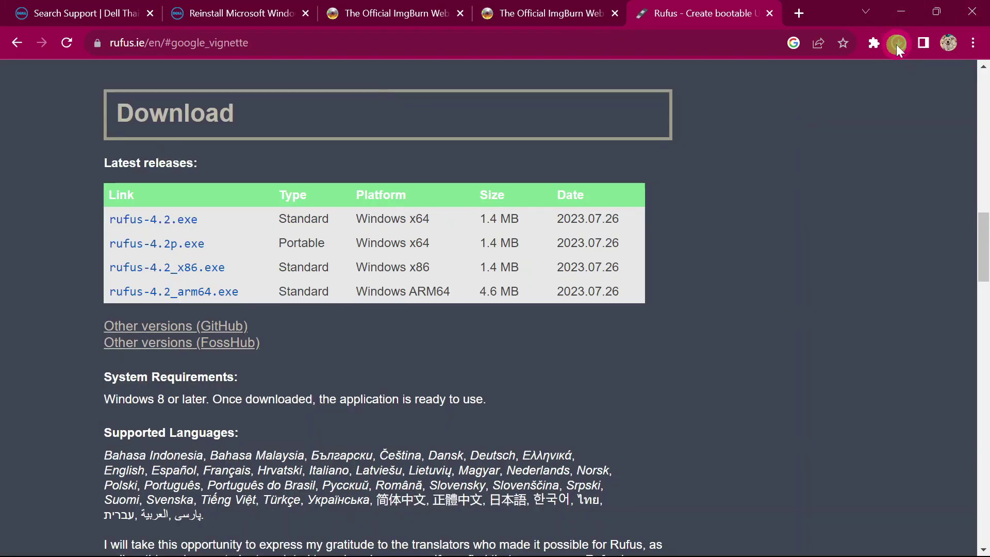
left_click(897, 44)
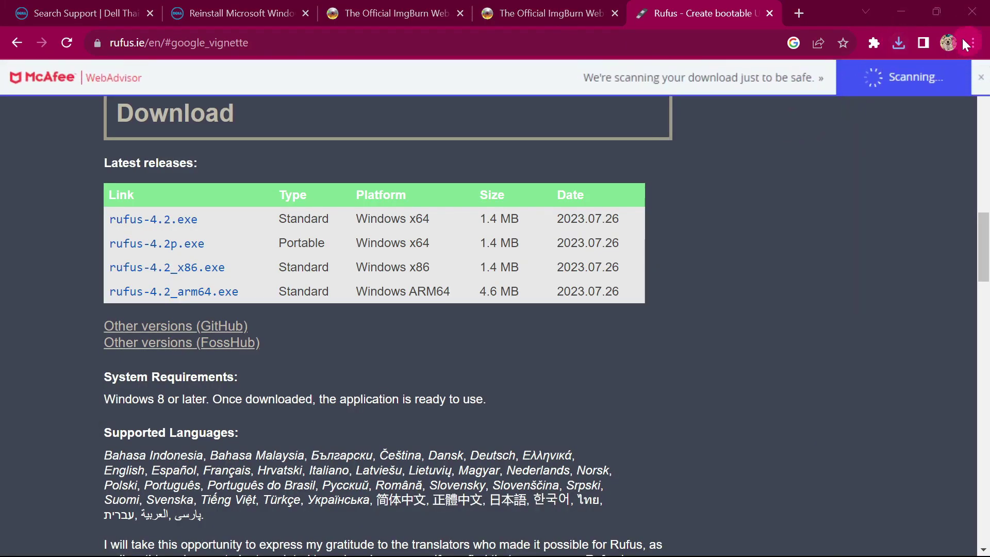
left_click(900, 44)
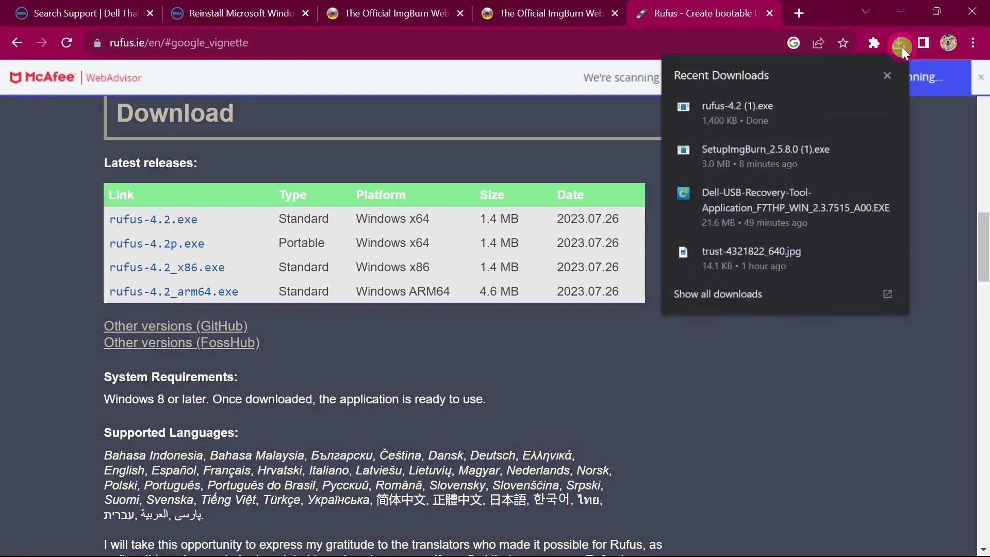
left_click(774, 121)
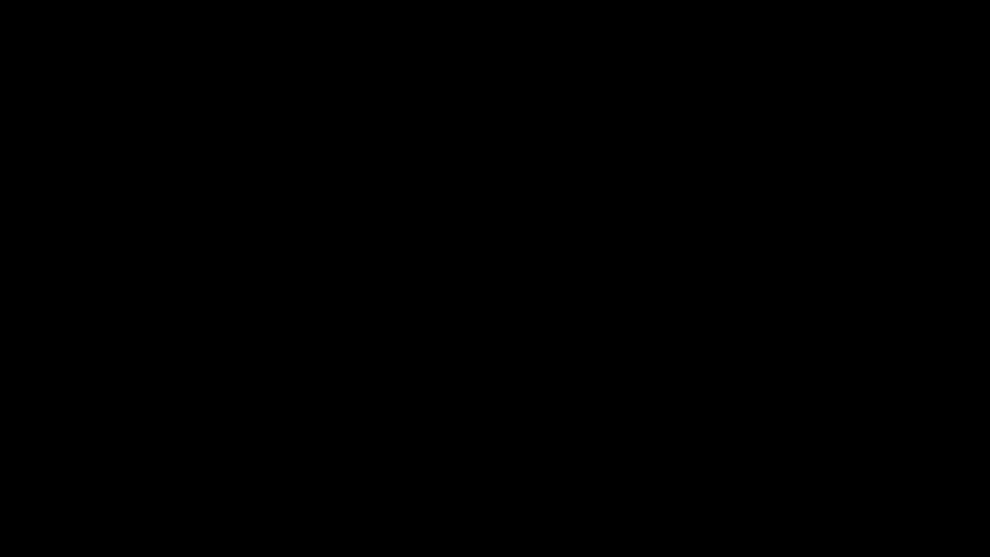
left_click(458, 395)
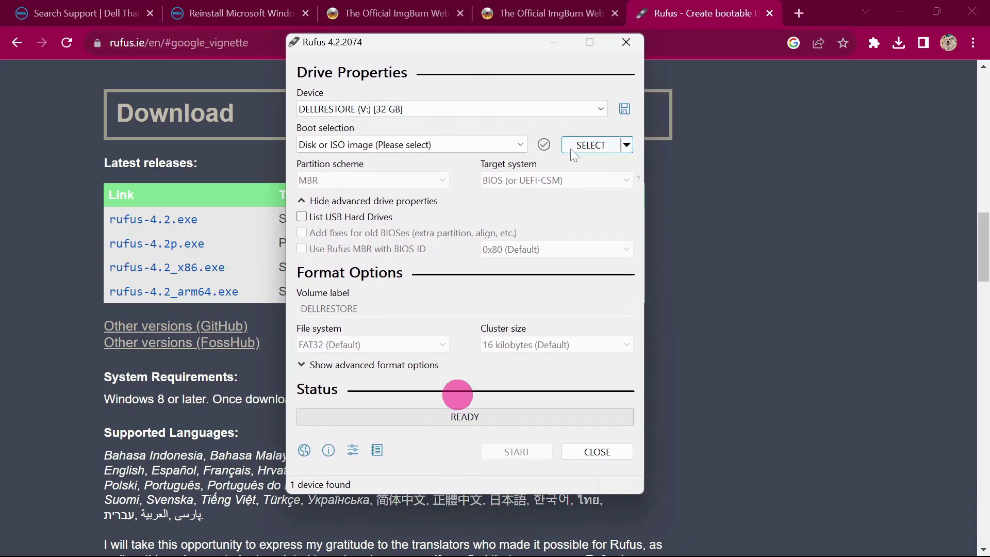
Load E:\win 7 iso\windows7.iso into Rufus as the boot image.
left_click(900, 7)
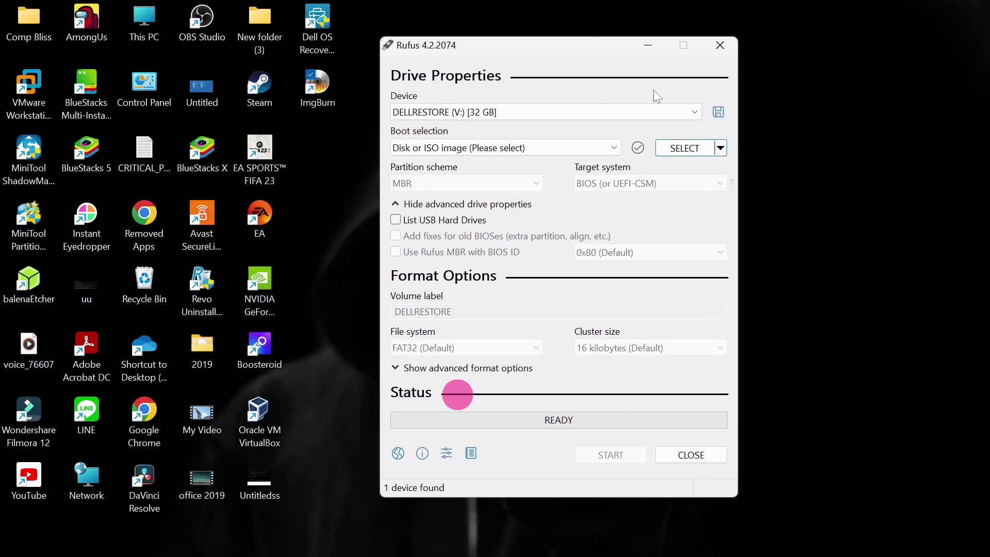
left_click(685, 149)
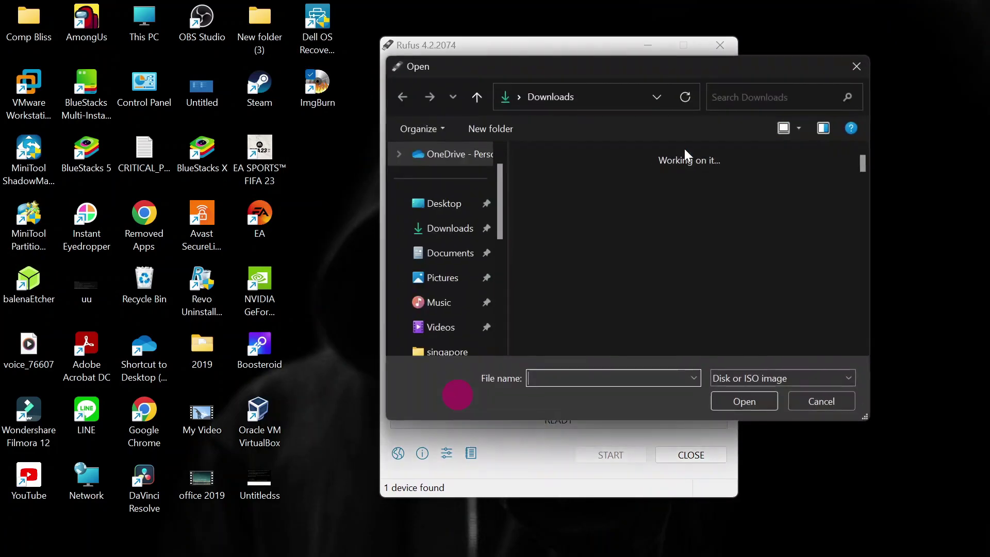
scroll(462, 244, "down", 5)
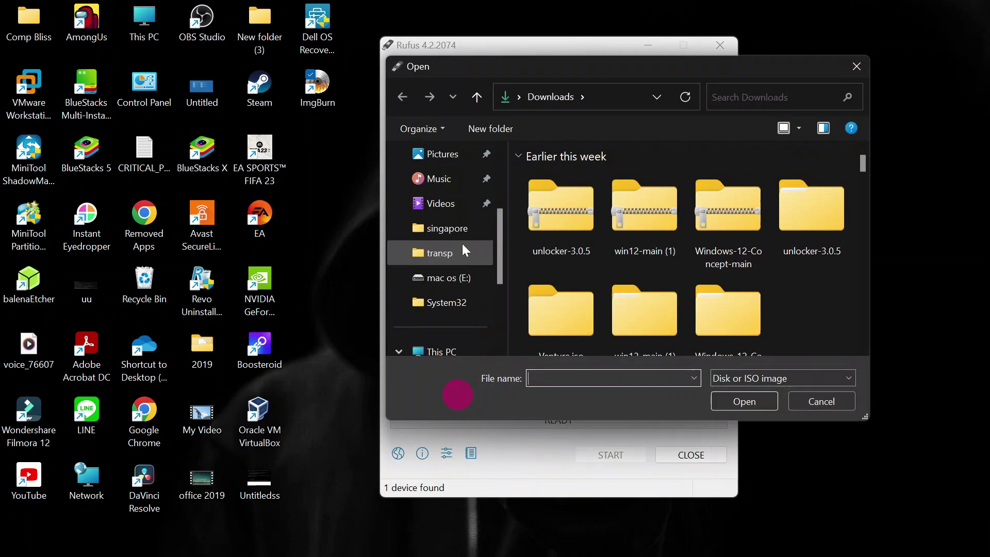
left_click(454, 348)
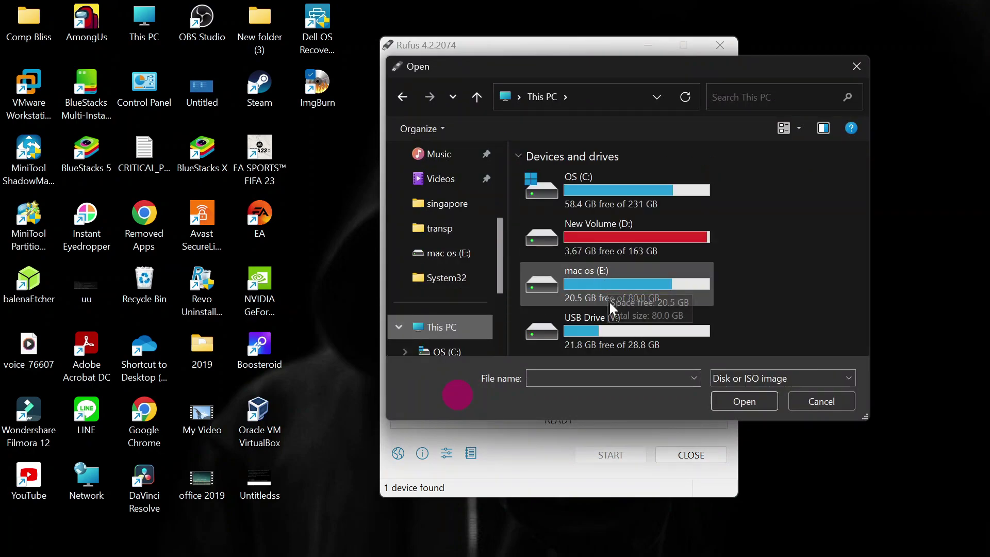
double_click(629, 289)
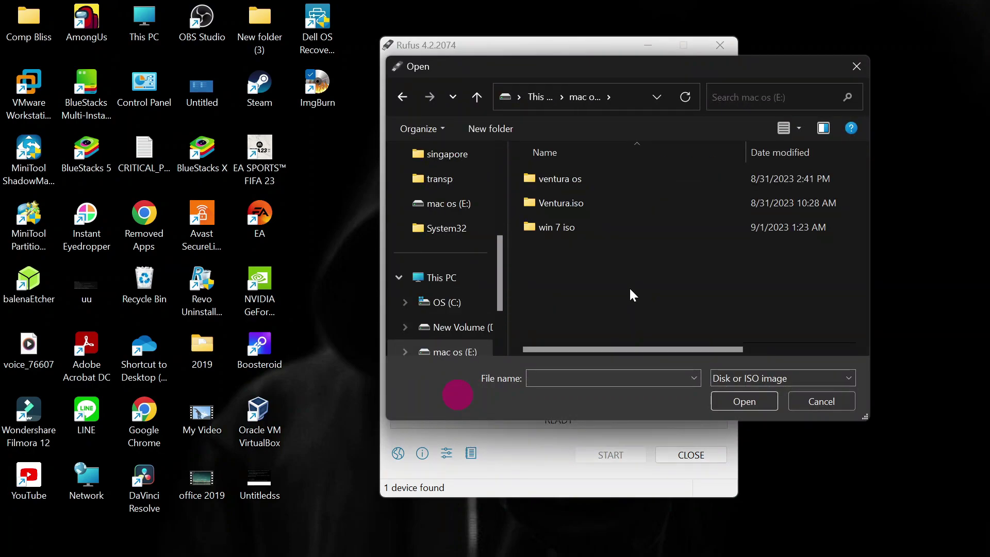
double_click(616, 228)
left_click(606, 180)
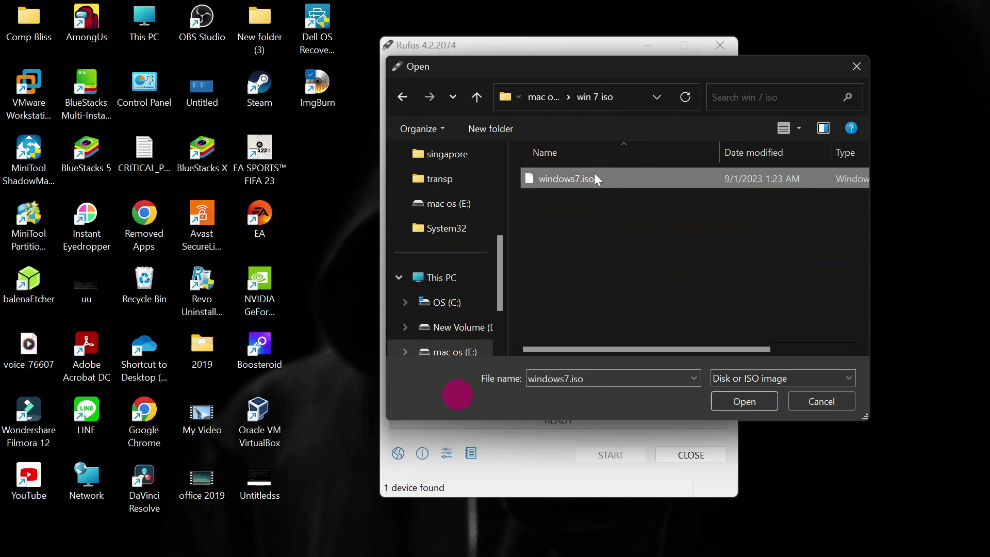
left_click(744, 401)
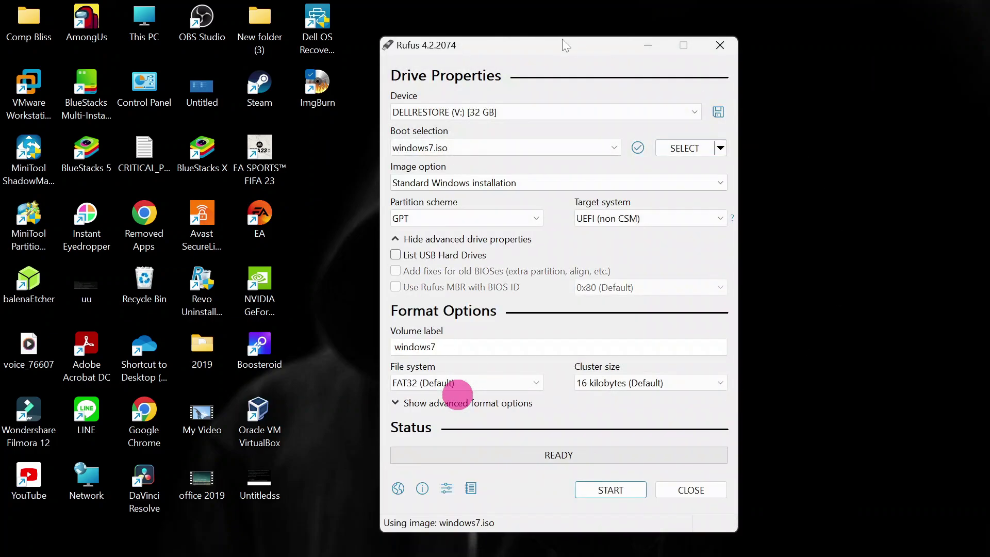
Write the image to the 32 GB USB drive, confirming that its data will be erased.
left_click_drag(565, 46, 547, 32)
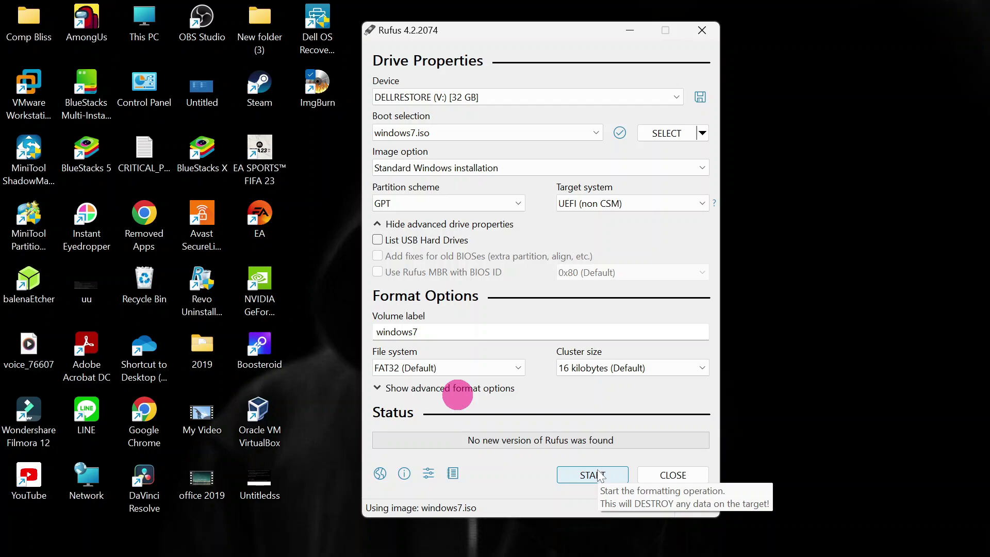
left_click(599, 475)
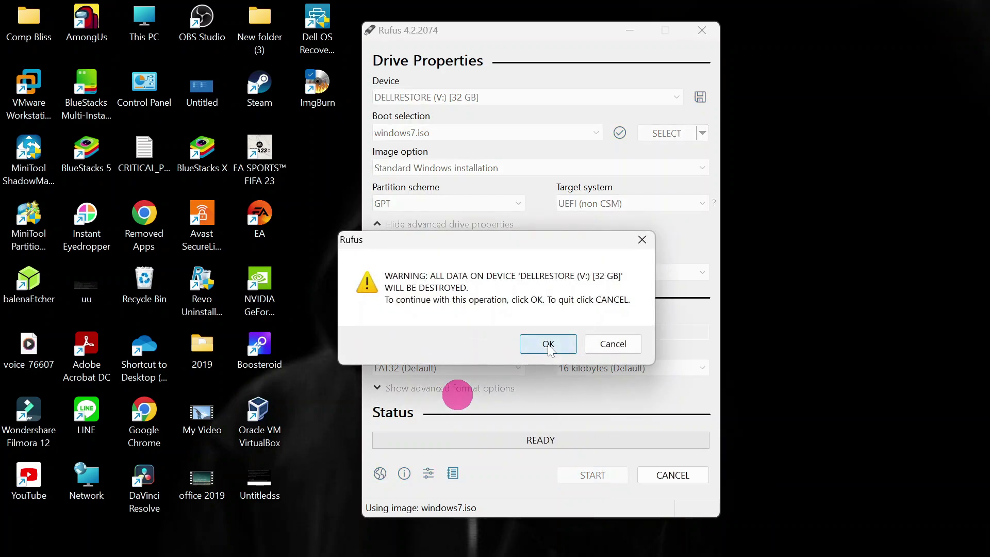
left_click(549, 347)
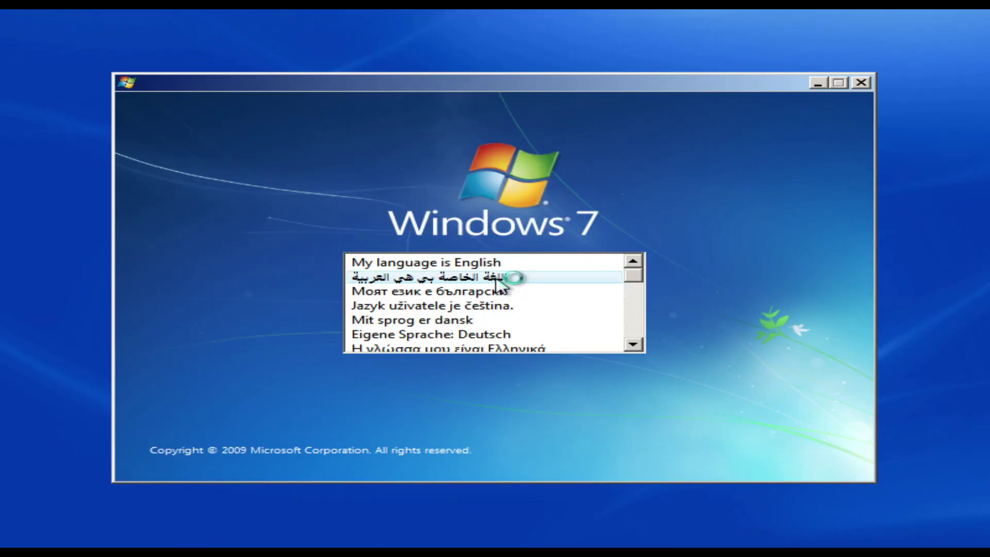
Keep English, accept the license terms, and enter a user name on Set Up Windows.
left_click(485, 261)
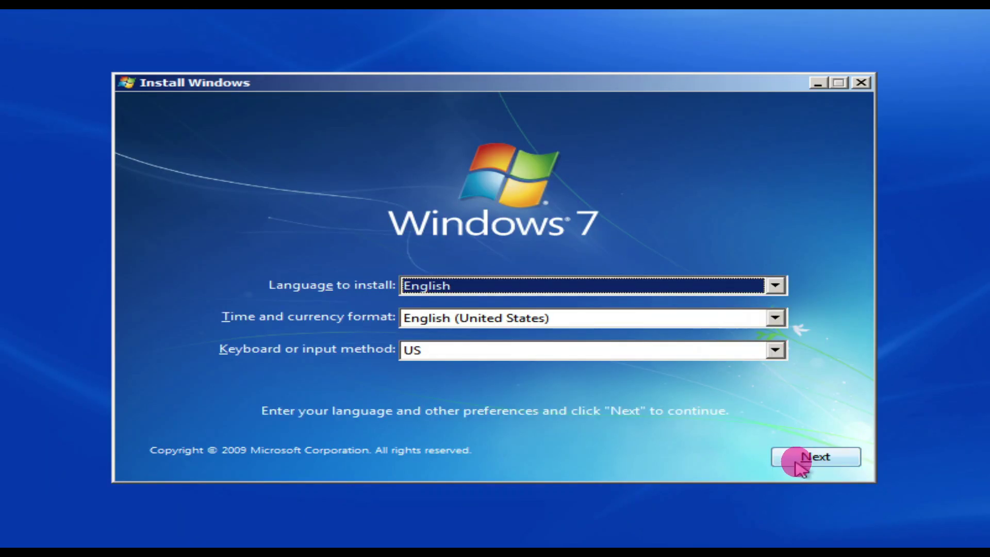
left_click(799, 463)
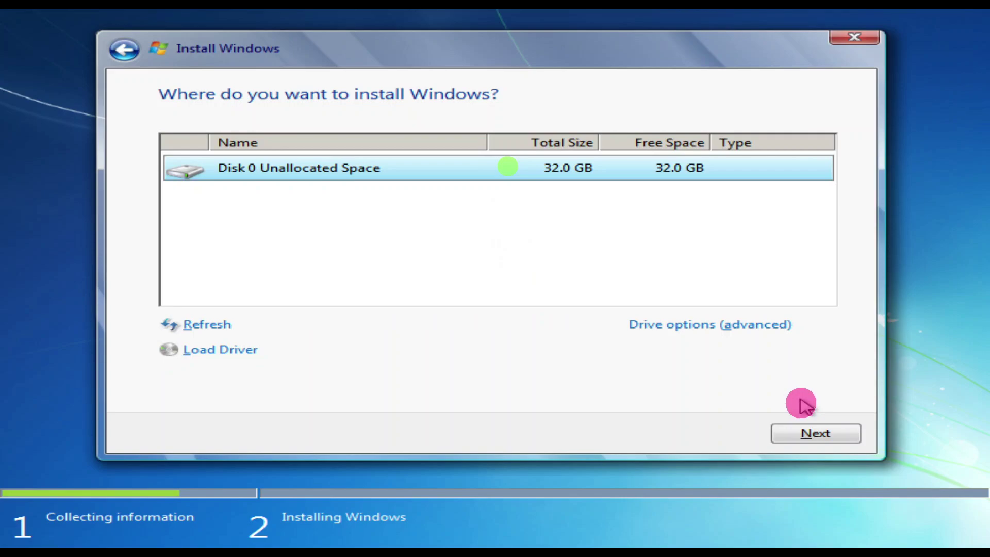
left_click(813, 432)
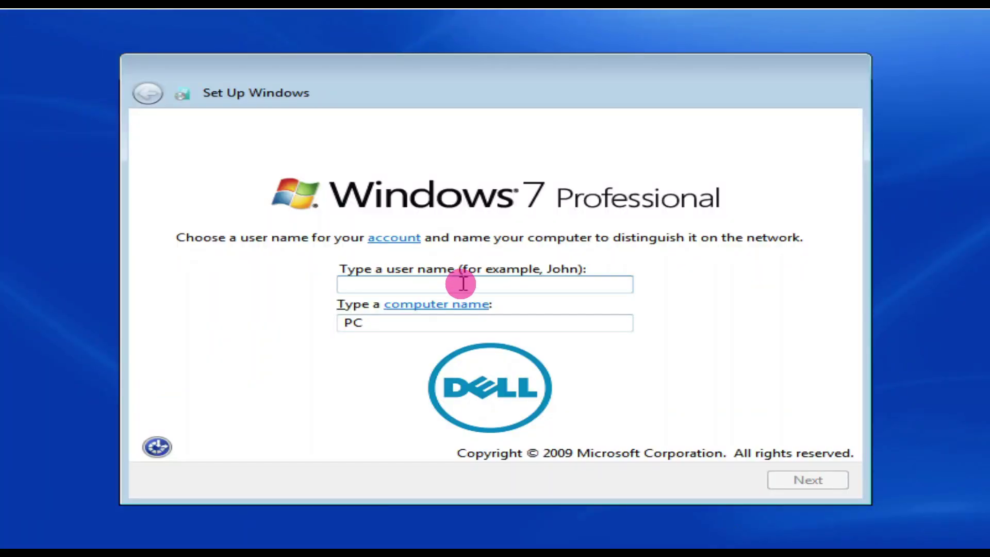
type("Bwi")
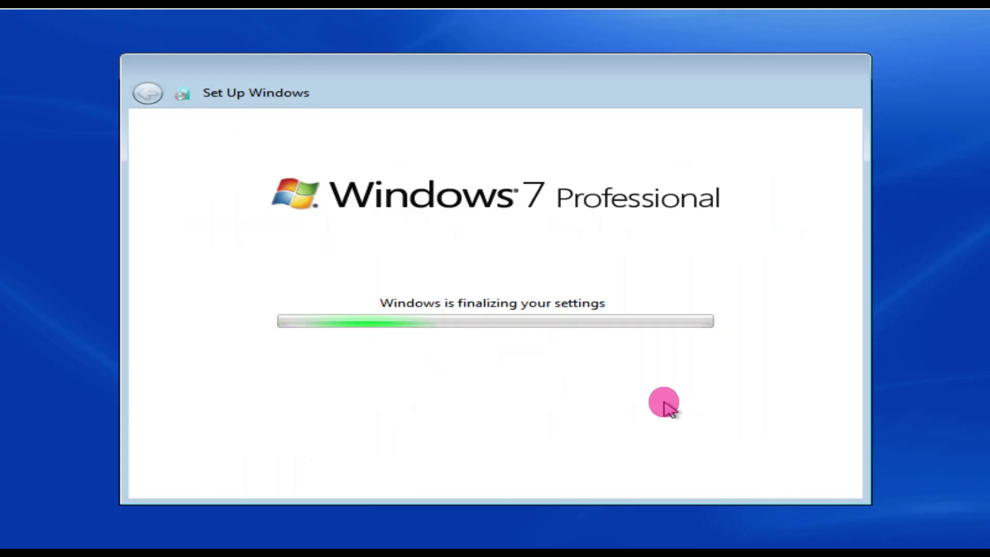